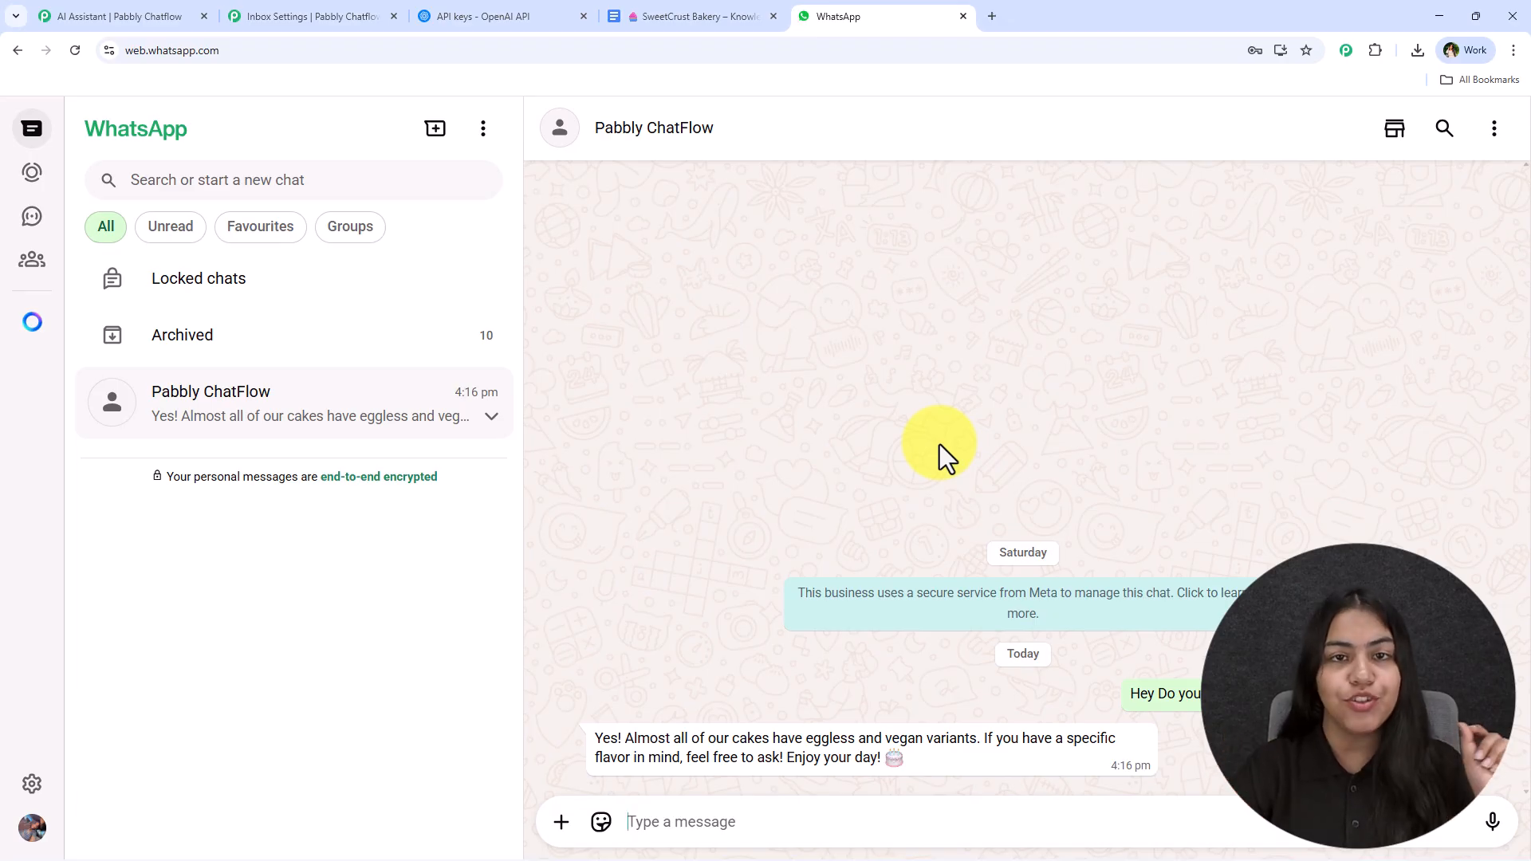
# - Switch to the SweetCrust Bakery – Knowledge Base document and copy Chocolate Truffle Cake from the Cakes & Celebration Specials list
pyautogui.click(614, 16)
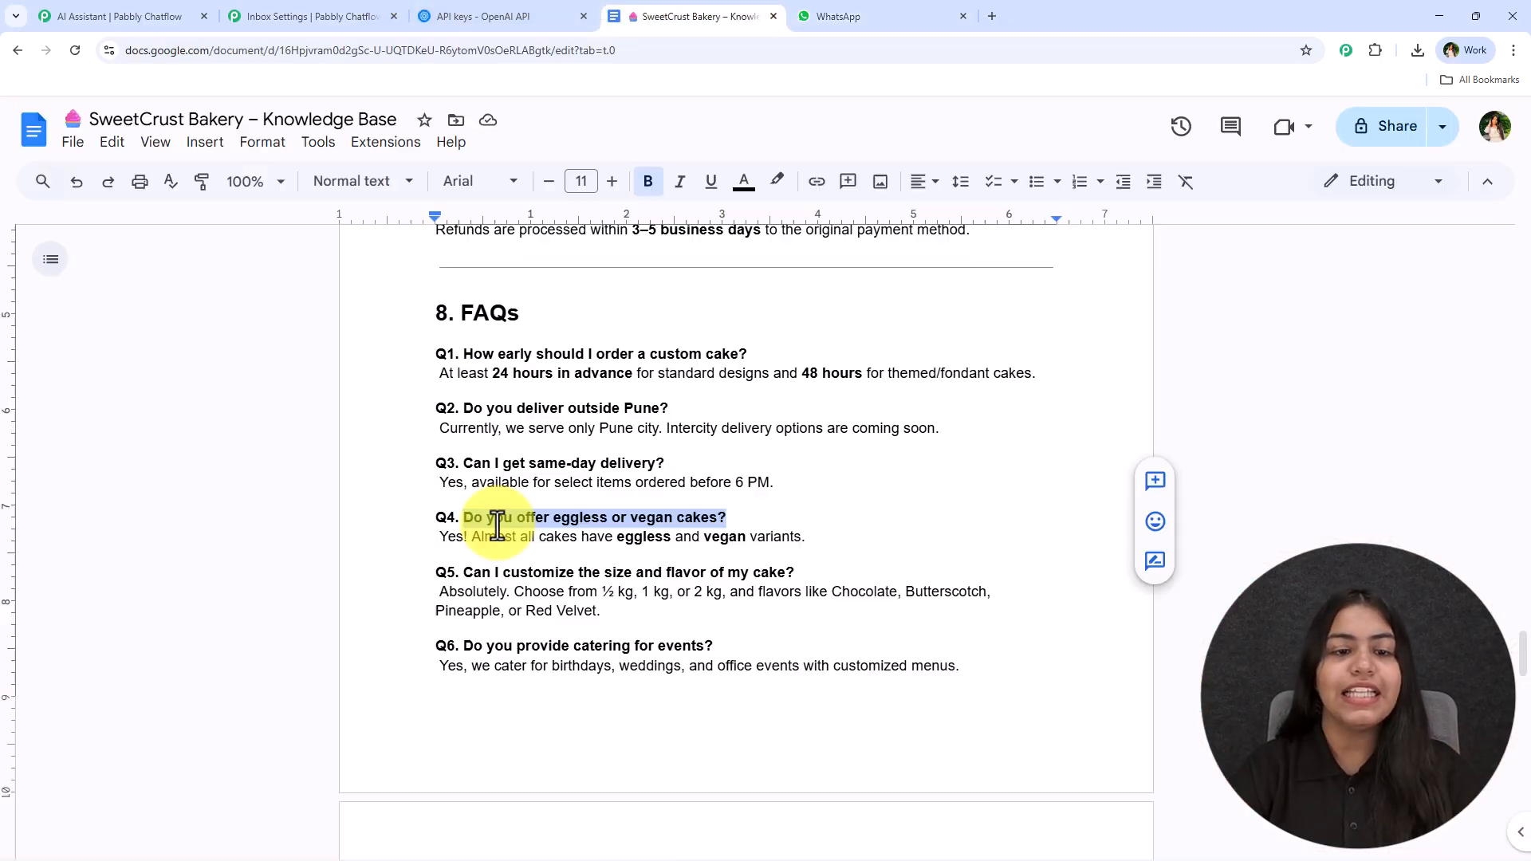
pyautogui.scroll(2, 628, 498)
pyautogui.scroll(-2, 619, 538)
pyautogui.click(541, 357)
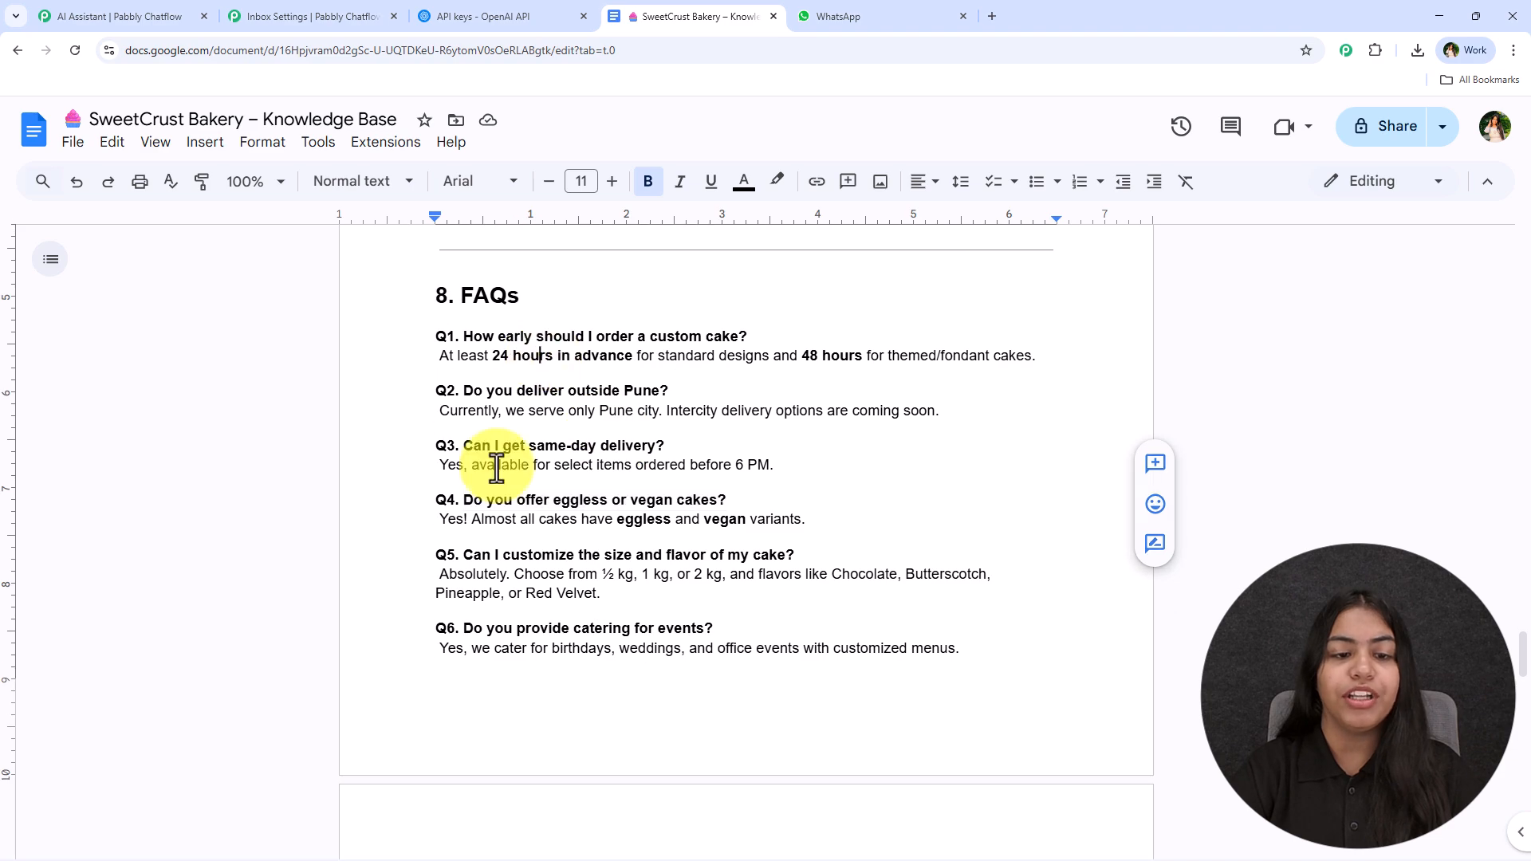
pyautogui.middleClick(598, 562)
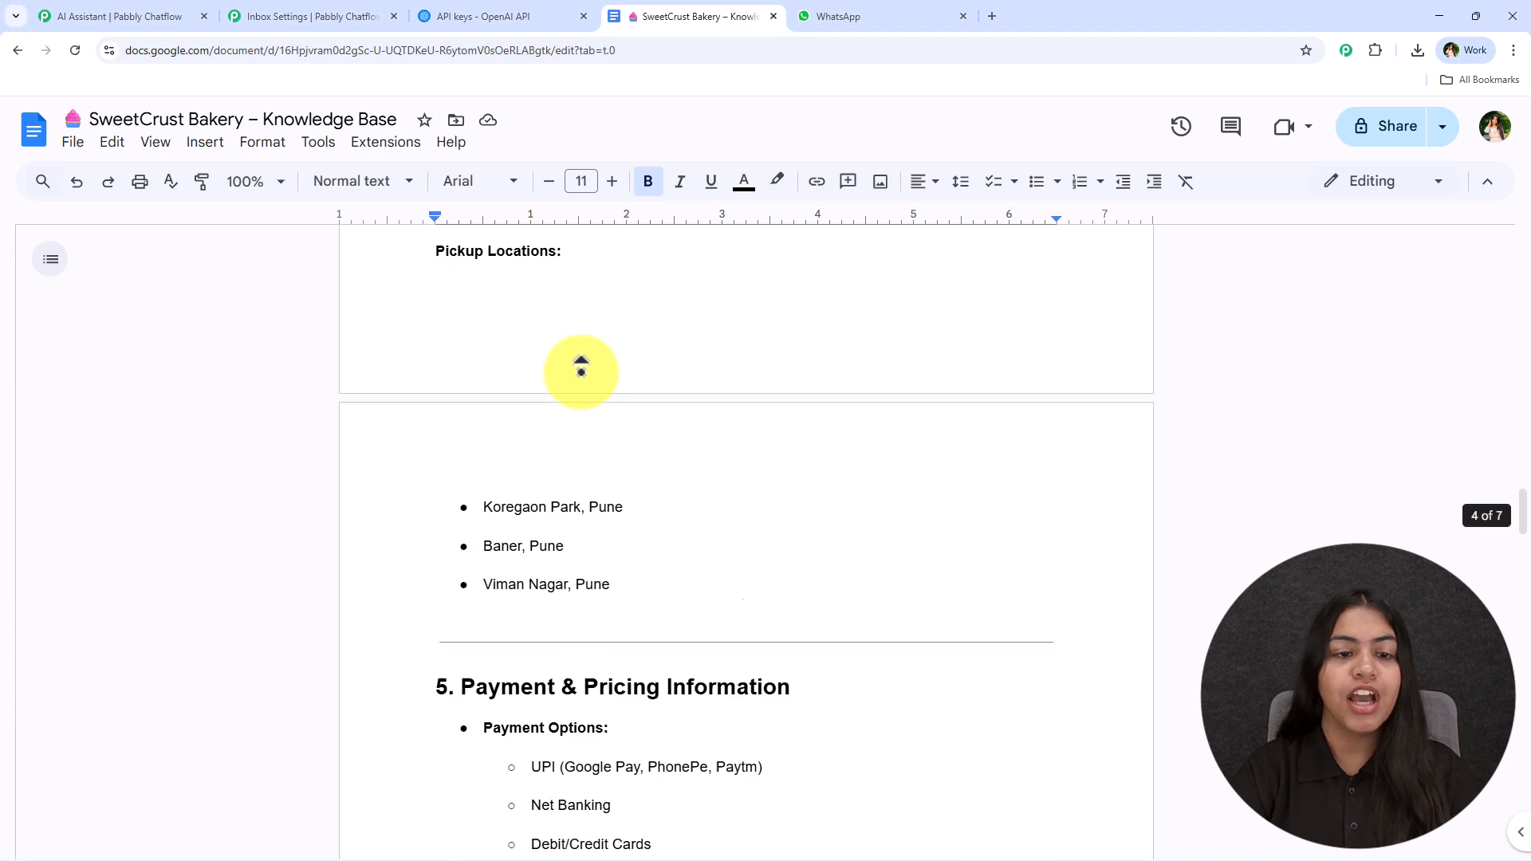
pyautogui.middleClick(558, 527)
pyautogui.scroll(-8, 550, 550)
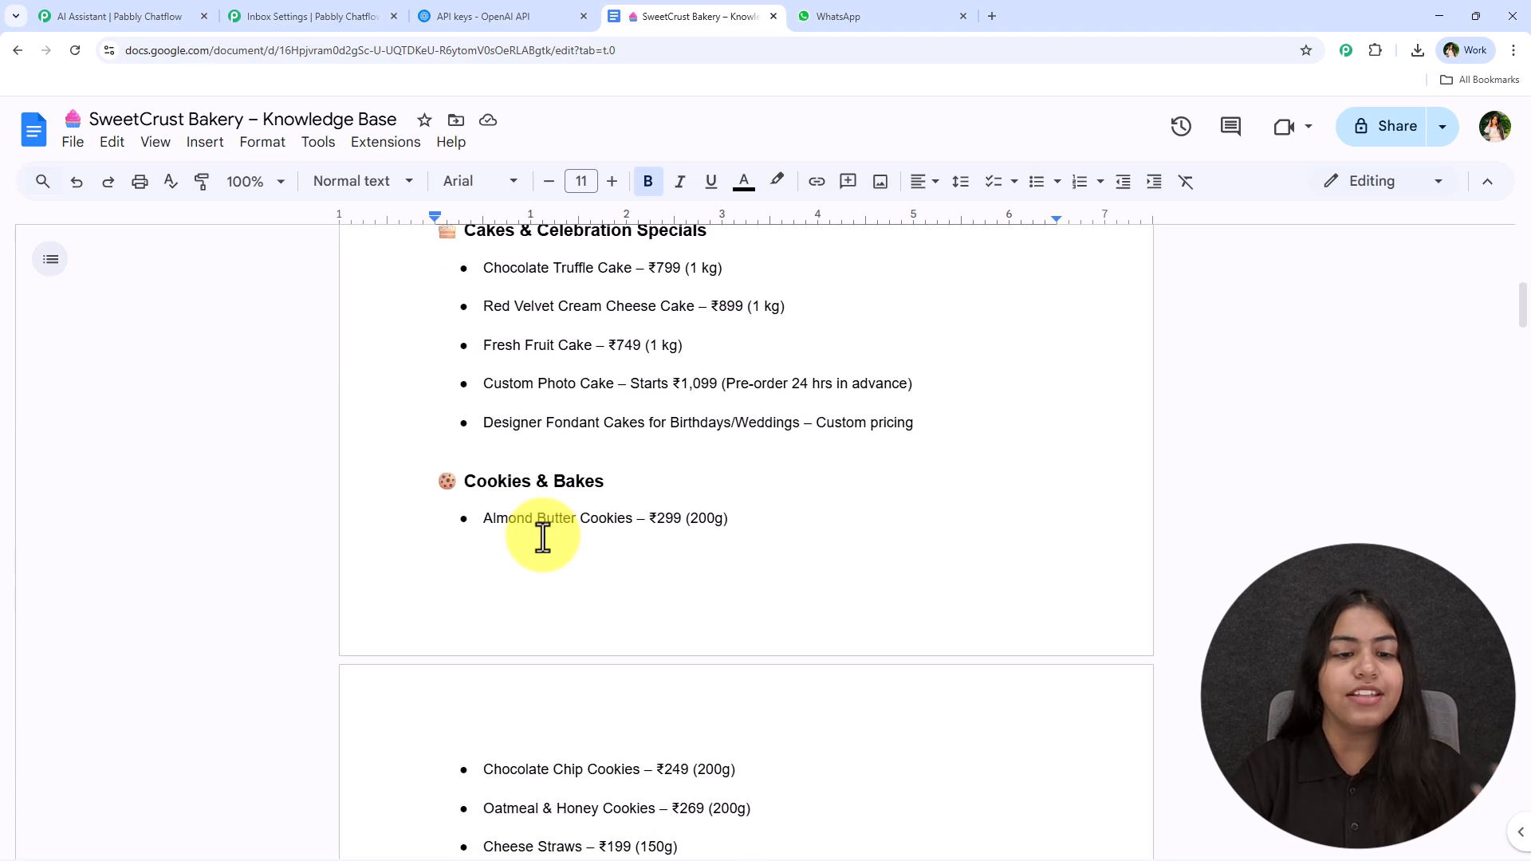
pyautogui.scroll(1, 542, 552)
pyautogui.moveTo(483, 347); pyautogui.dragTo(613, 348)
pyautogui.hotkey('ctrl', 'c')
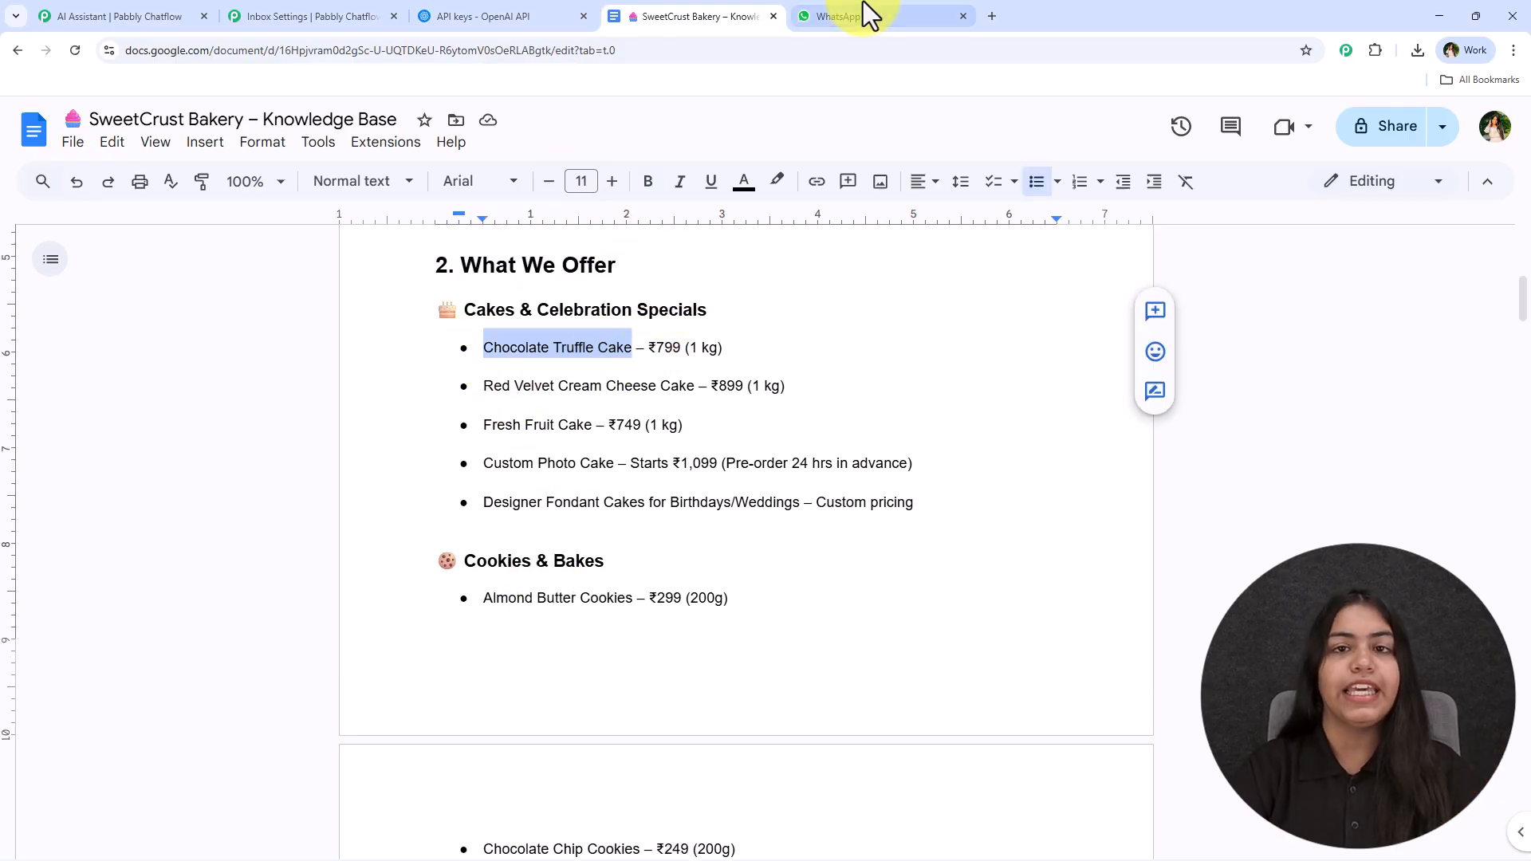
# - In WhatsApp, send the copied Chocolate Truffle Cake as a message in the Pabbly ChatFlow chat
pyautogui.click(861, 15)
pyautogui.hotkey('ctrl', 'v')
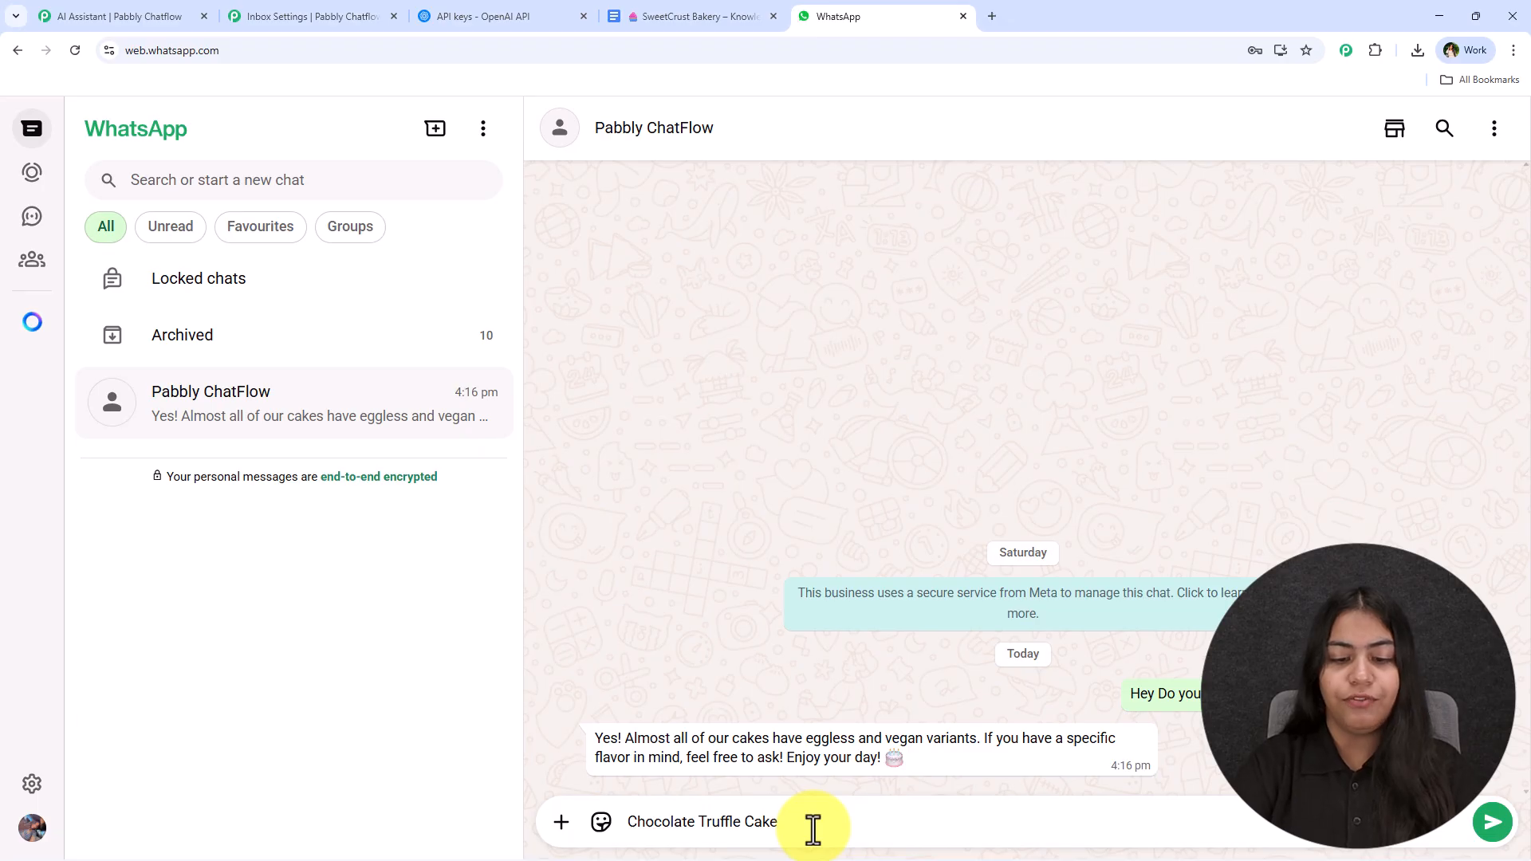
pyautogui.press('Return')
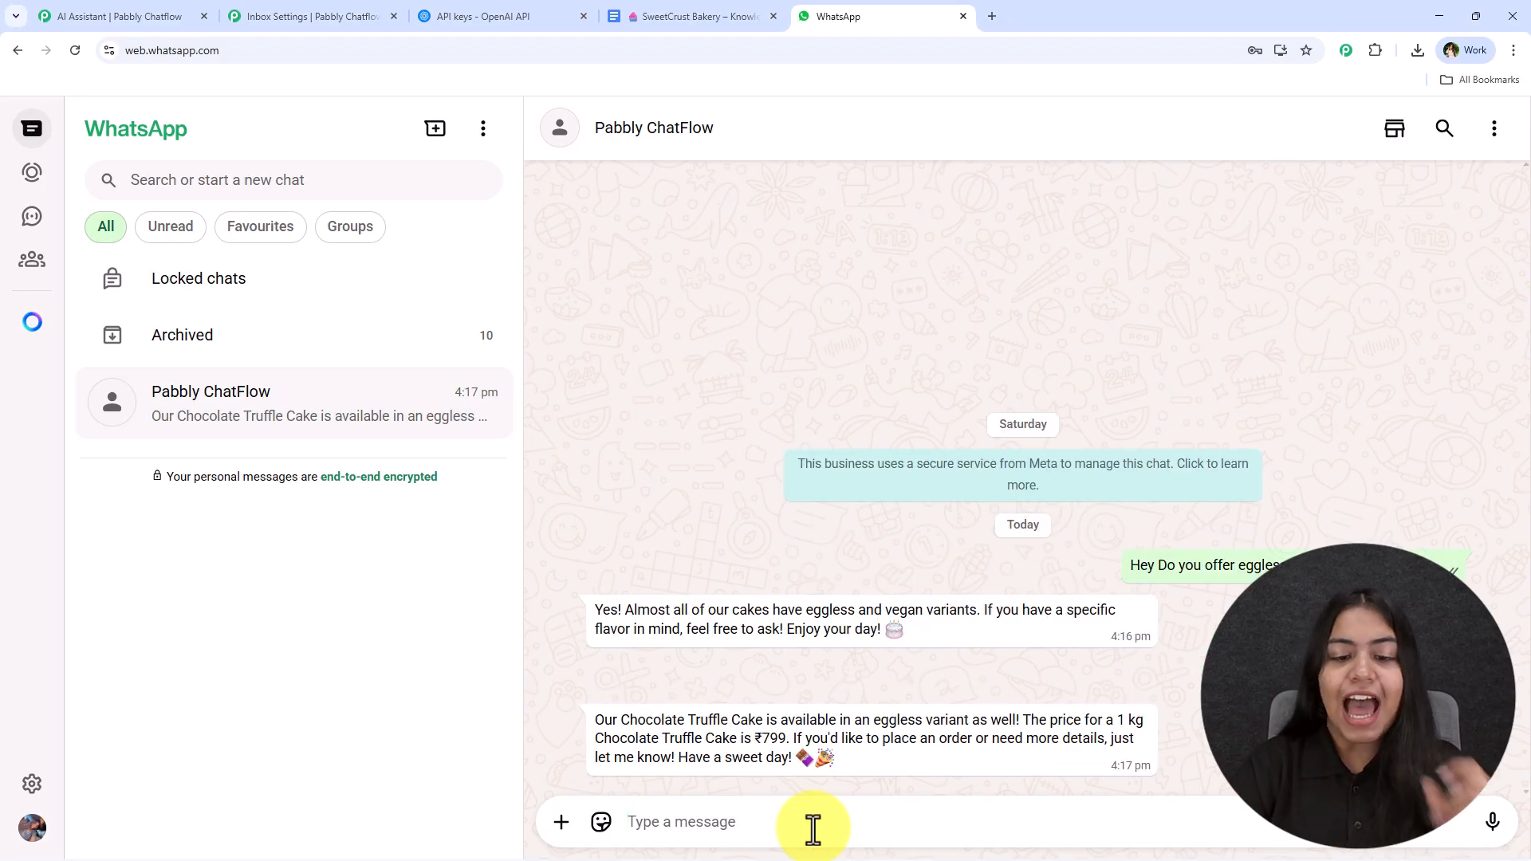
# - Compare the Chocolate Truffle Cake price in the chatbot's reply with the price in the knowledge base document
pyautogui.moveTo(761, 745); pyautogui.dragTo(785, 746)
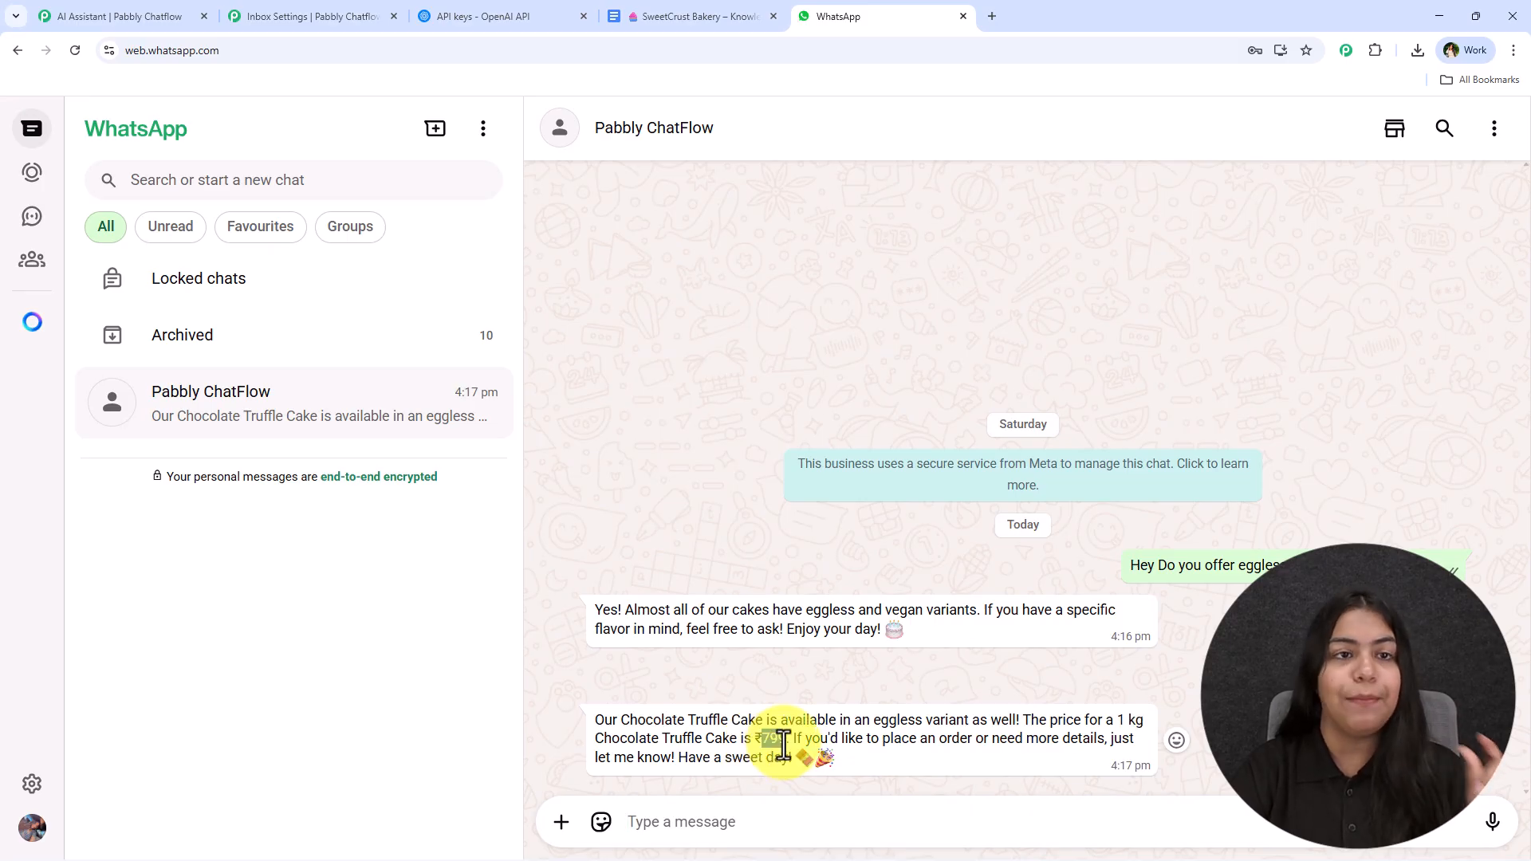
pyautogui.click(604, 3)
pyautogui.click(675, 315)
pyautogui.moveTo(656, 345); pyautogui.dragTo(680, 346)
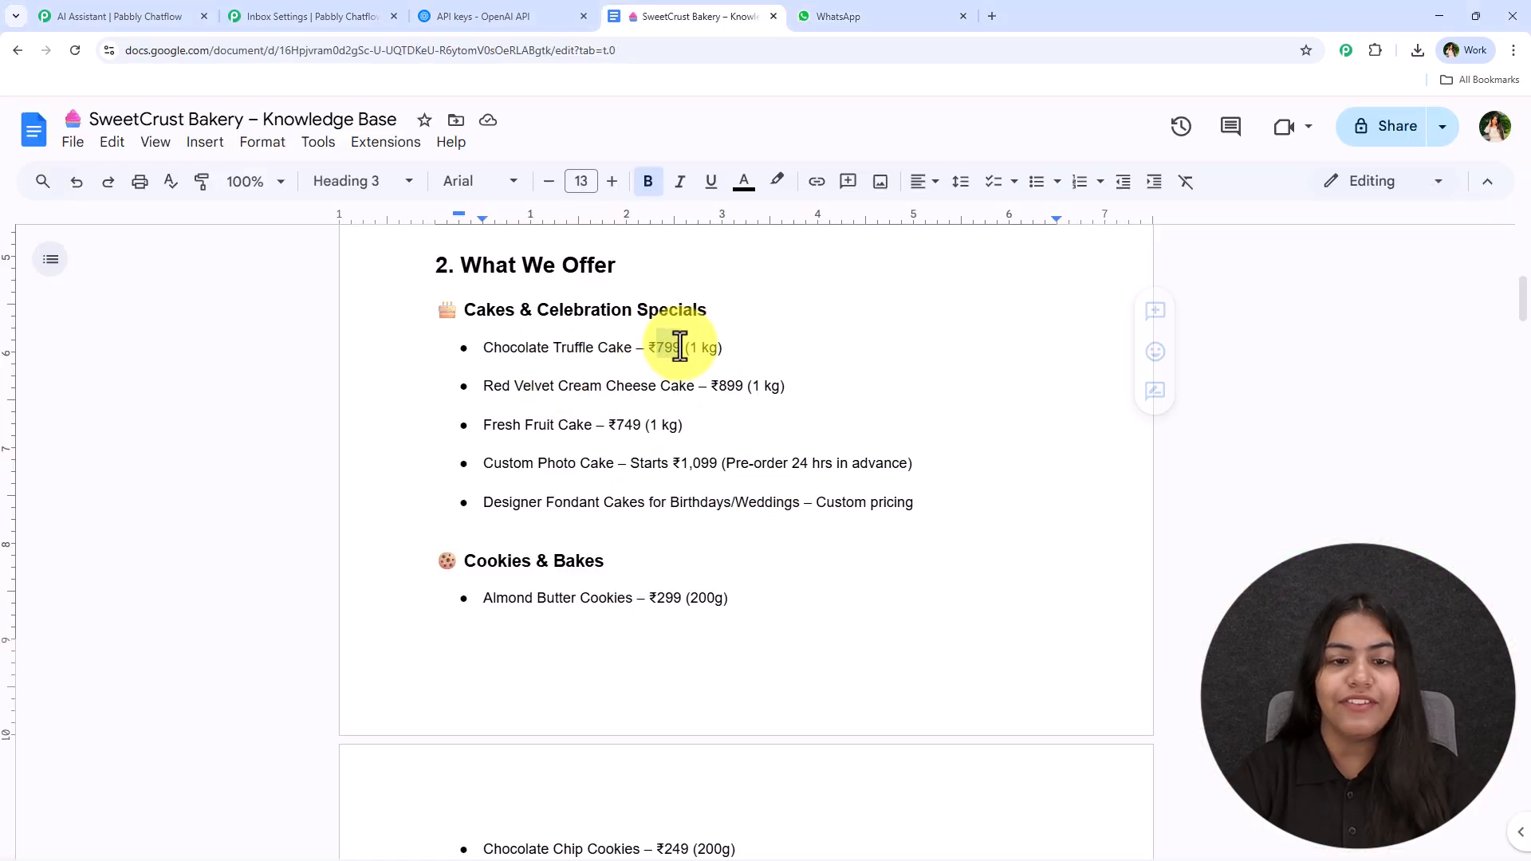
pyautogui.click(740, 348)
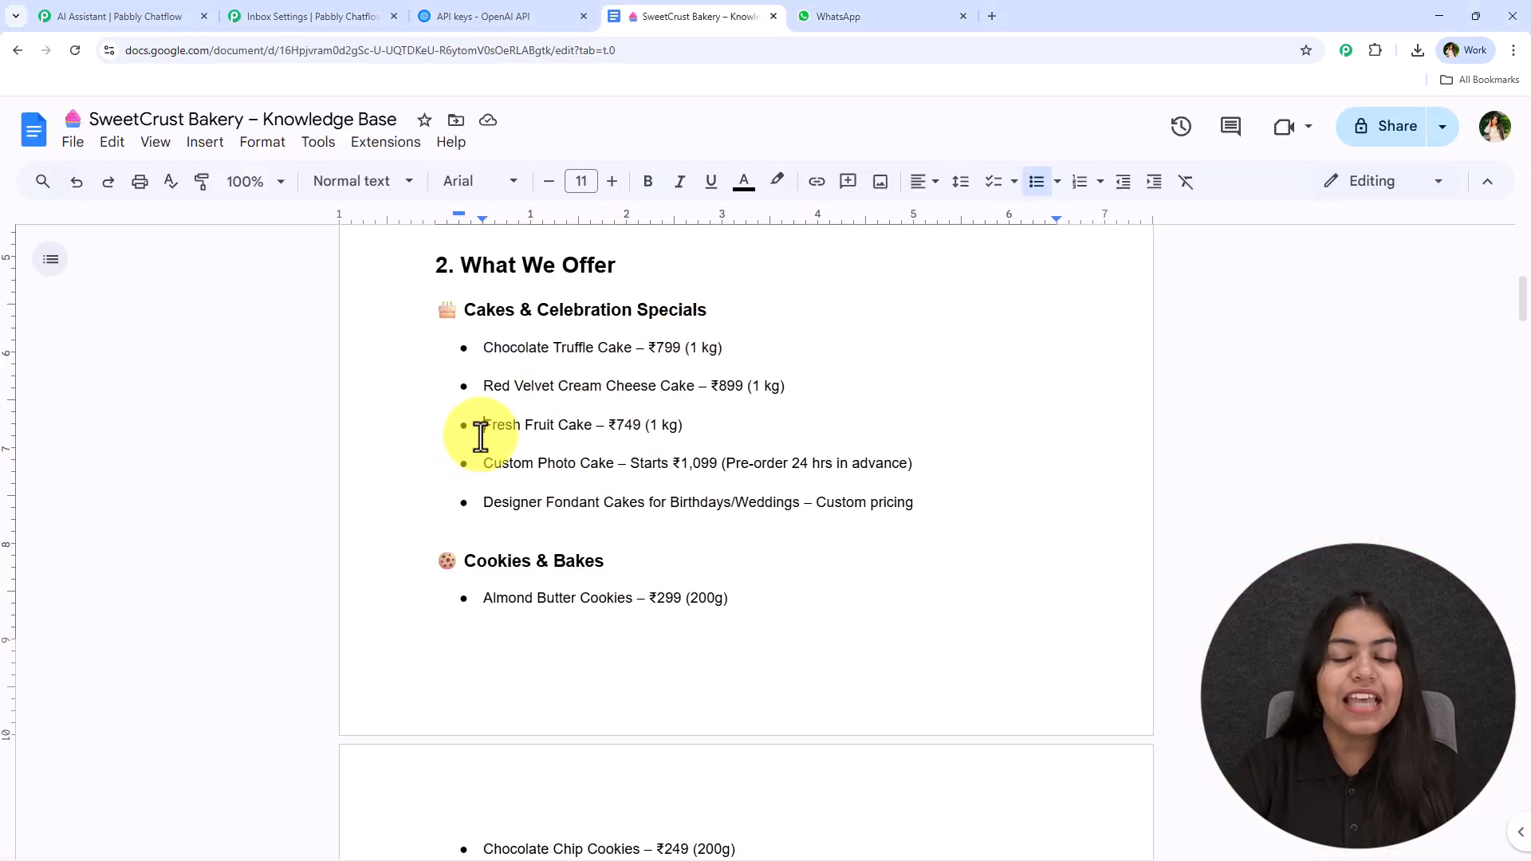
# - Copy Fresh Fruit Cake from the cakes list and send it as a message in the Pabbly ChatFlow chat on WhatsApp
pyautogui.moveTo(481, 436); pyautogui.dragTo(590, 434)
pyautogui.hotkey('ctrl', 'c')
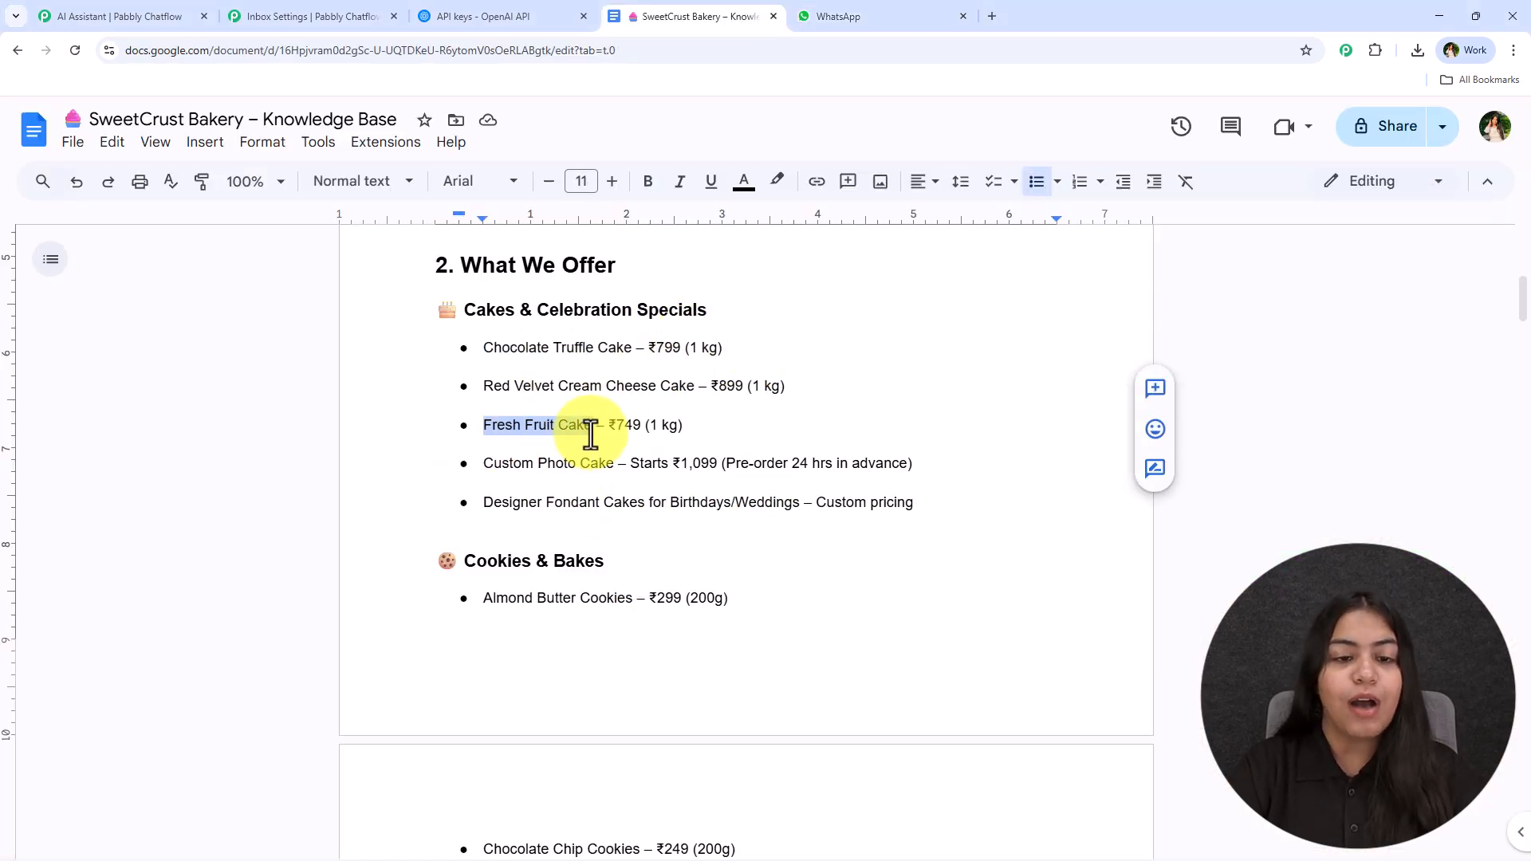
pyautogui.click(874, 14)
pyautogui.click(741, 821)
pyautogui.hotkey('ctrl', 'v')
pyautogui.press('Return')
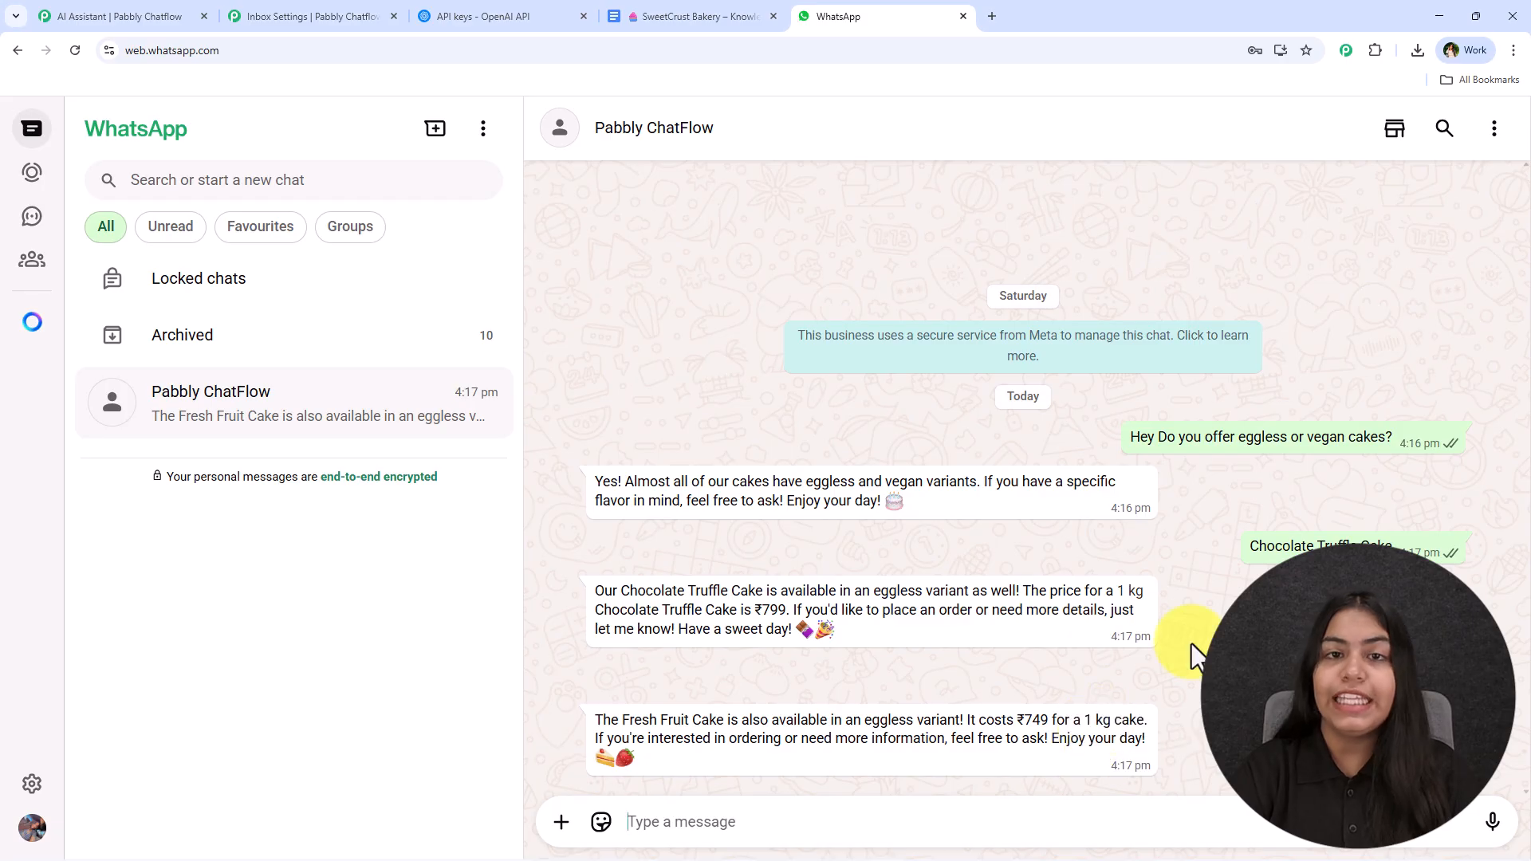
# - Examine the product, health and vegan, and ordering sections of the bakery knowledge base document alongside the WhatsApp chat
pyautogui.click(617, 15)
pyautogui.scroll(-15, 687, 594)
pyautogui.scroll(-8, 687, 614)
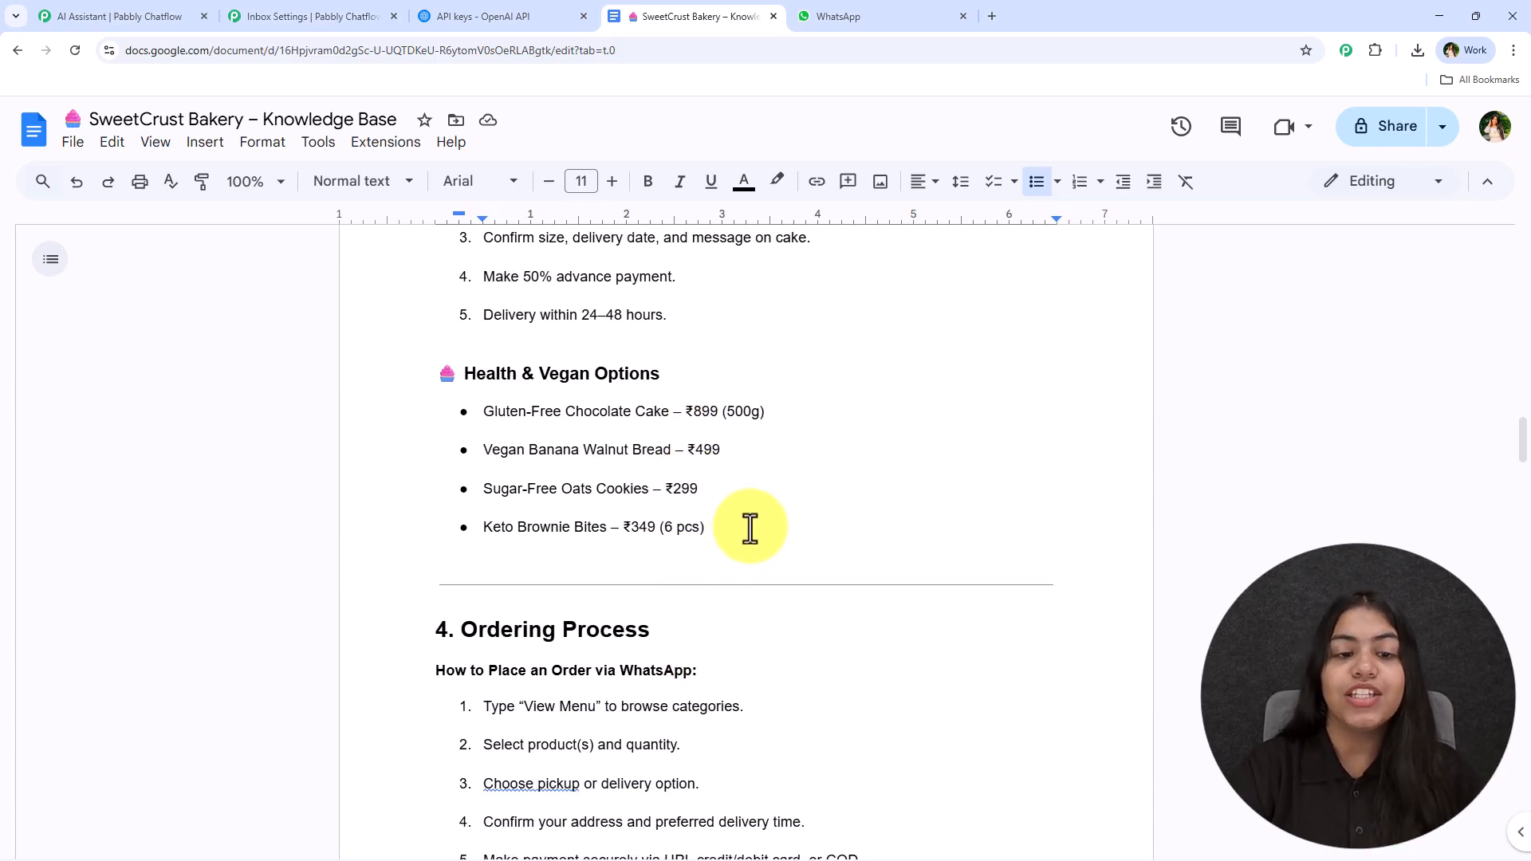
pyautogui.click(920, 14)
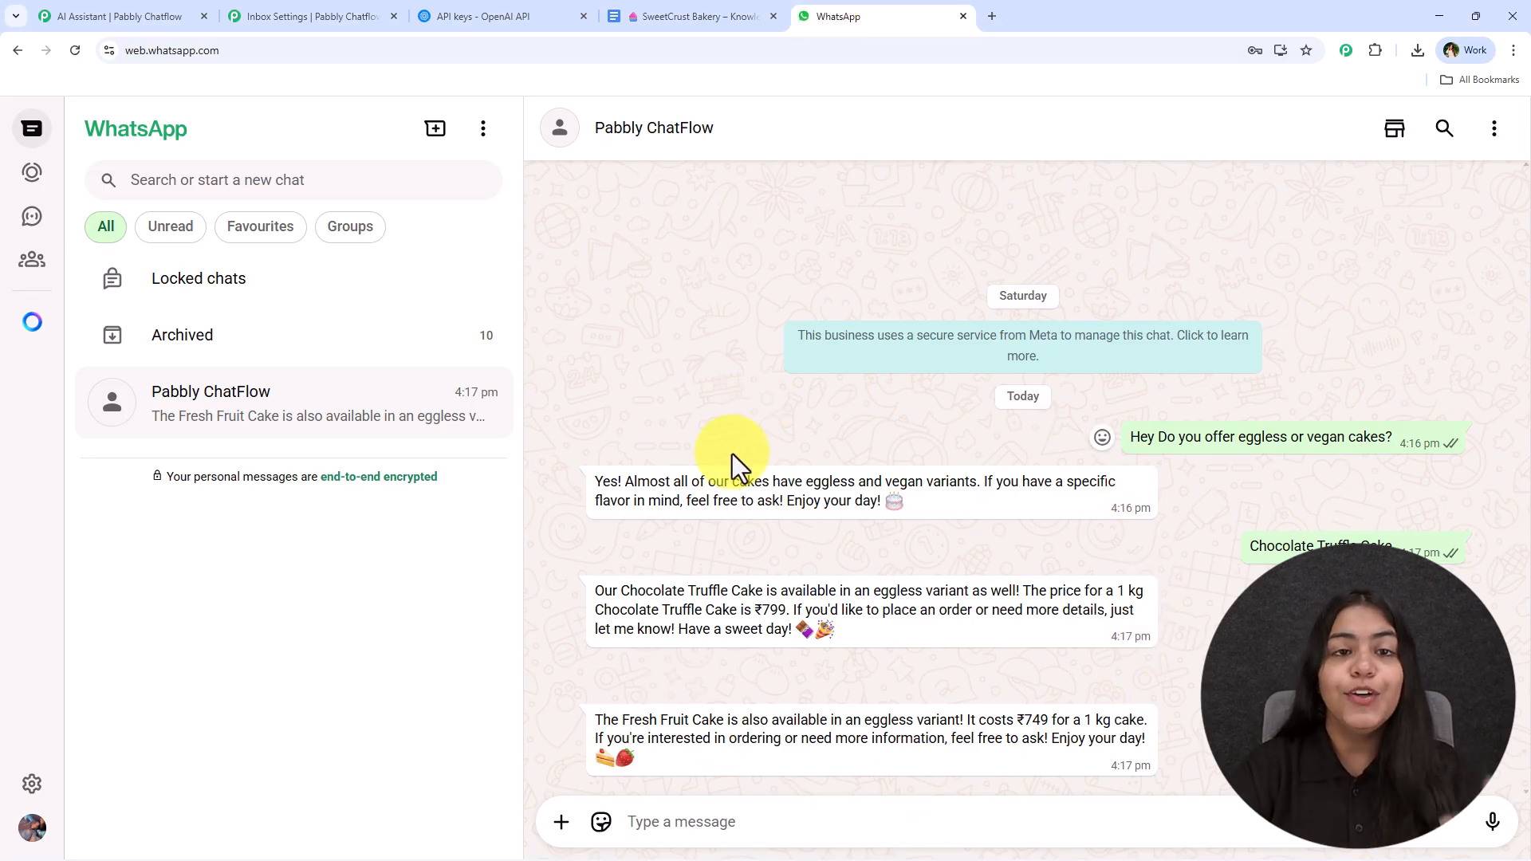
pyautogui.click(609, 5)
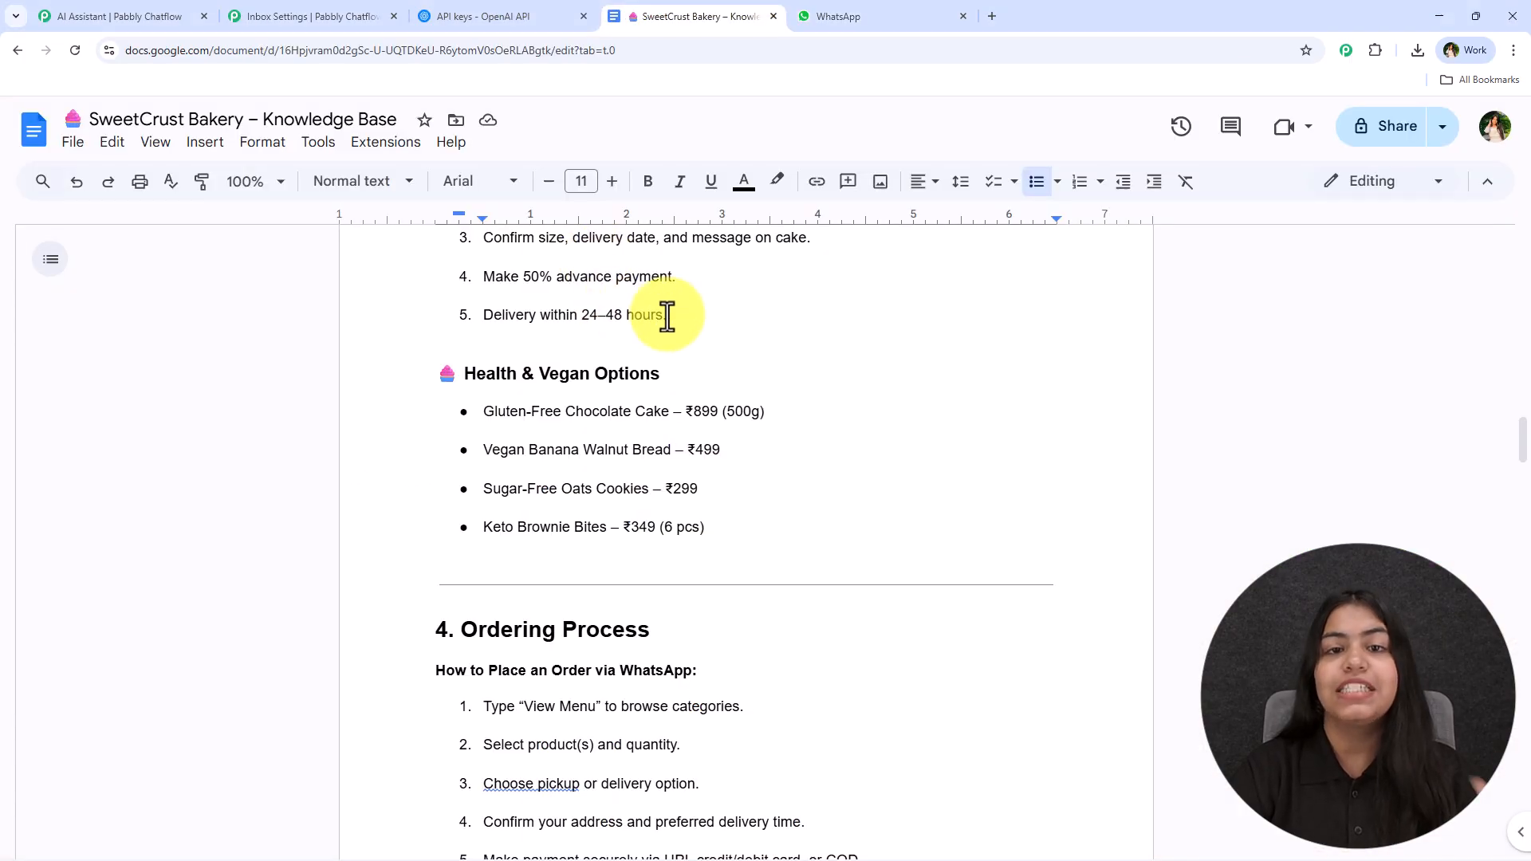
pyautogui.scroll(20, 714, 263)
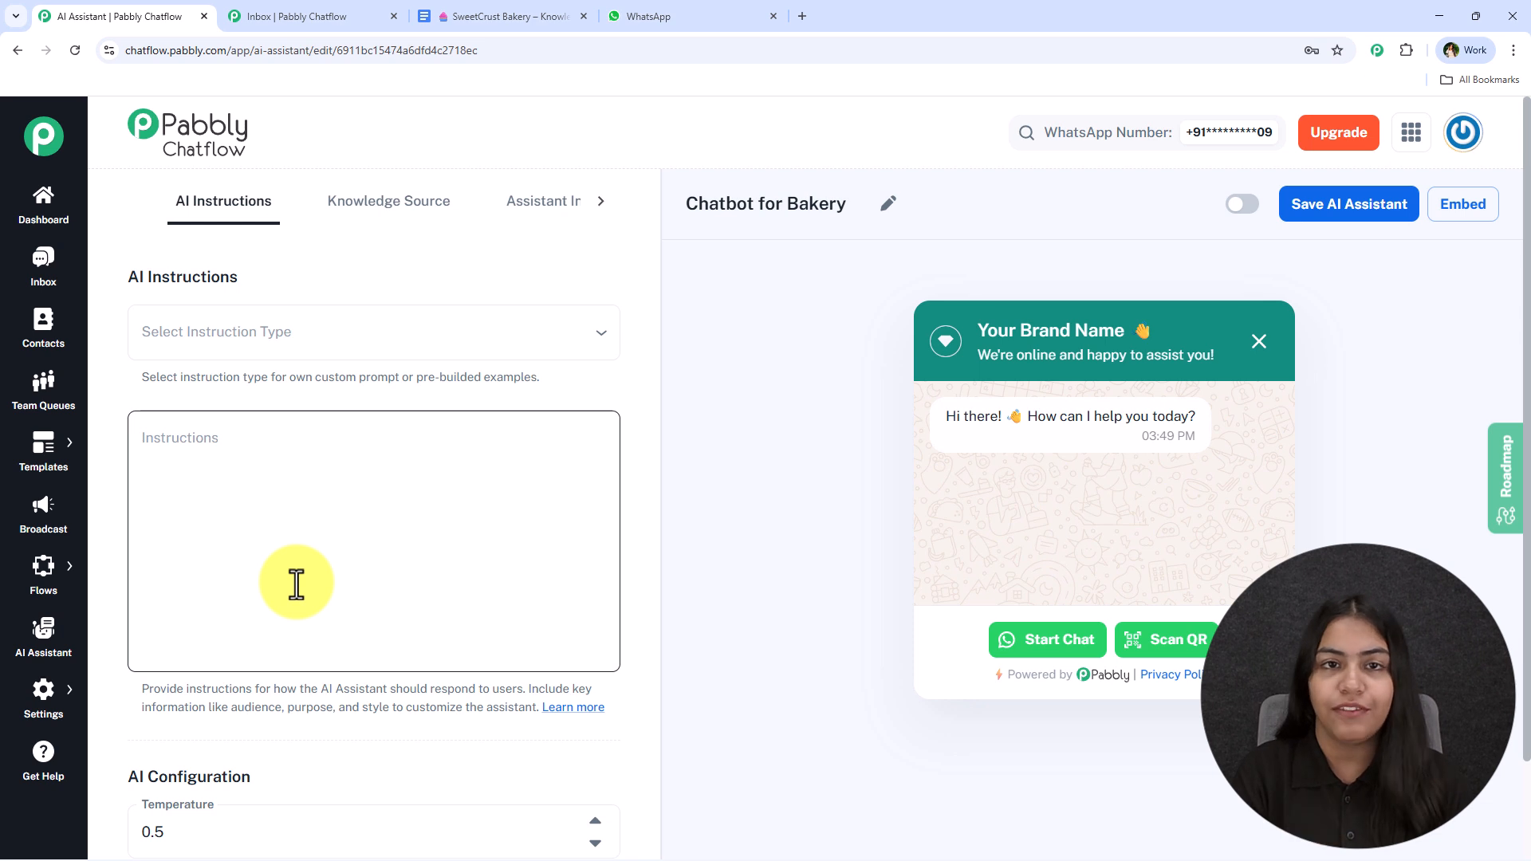
# - Set the instruction type of the Chatbot for Bakery assistant to Custom Prompt and review its template text
pyautogui.click(576, 496)
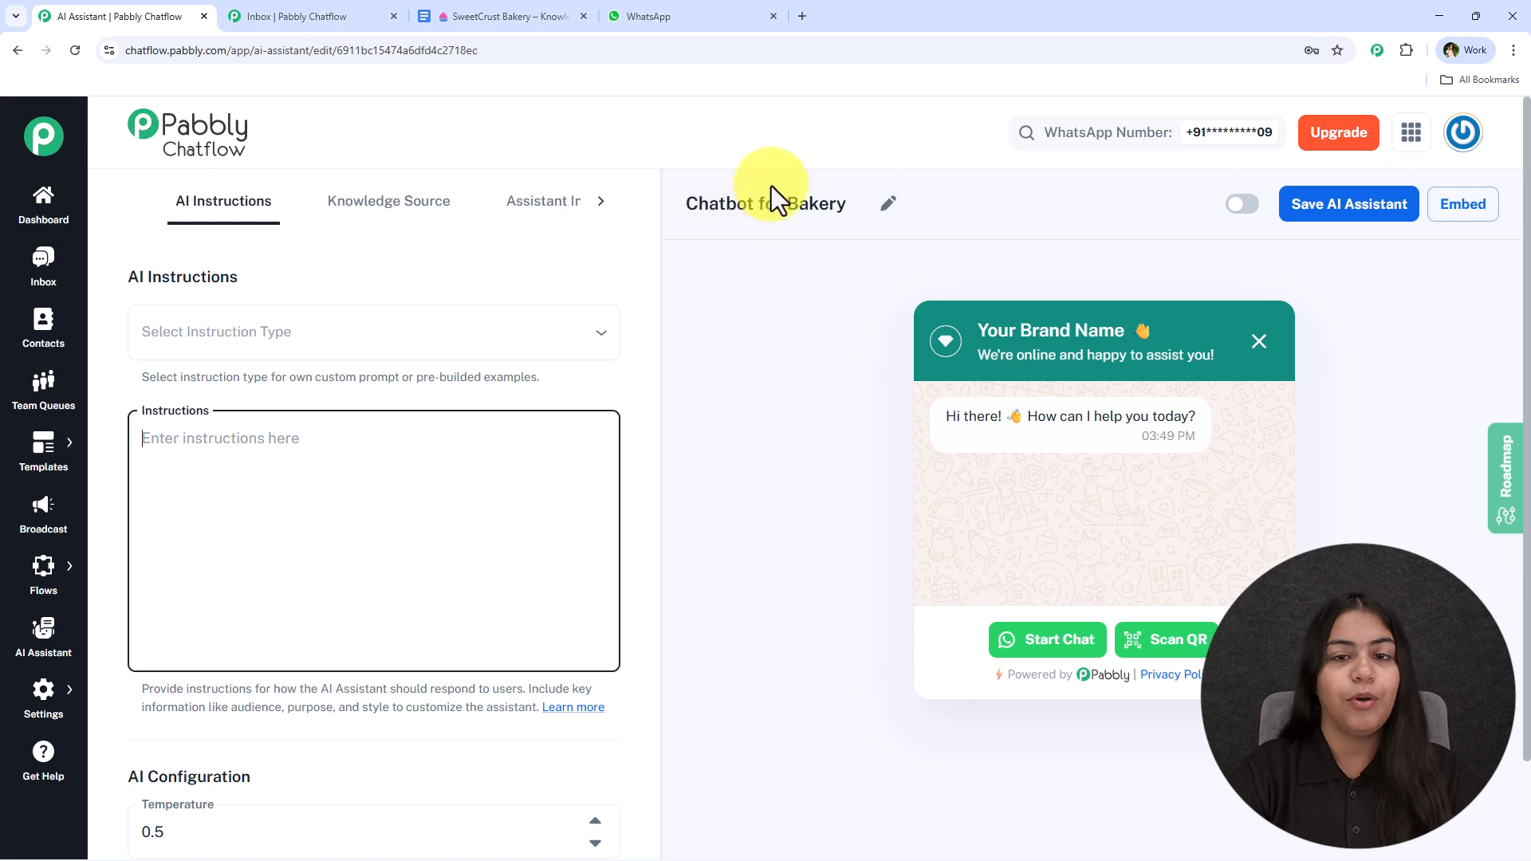
pyautogui.moveTo(124, 266); pyautogui.dragTo(250, 276)
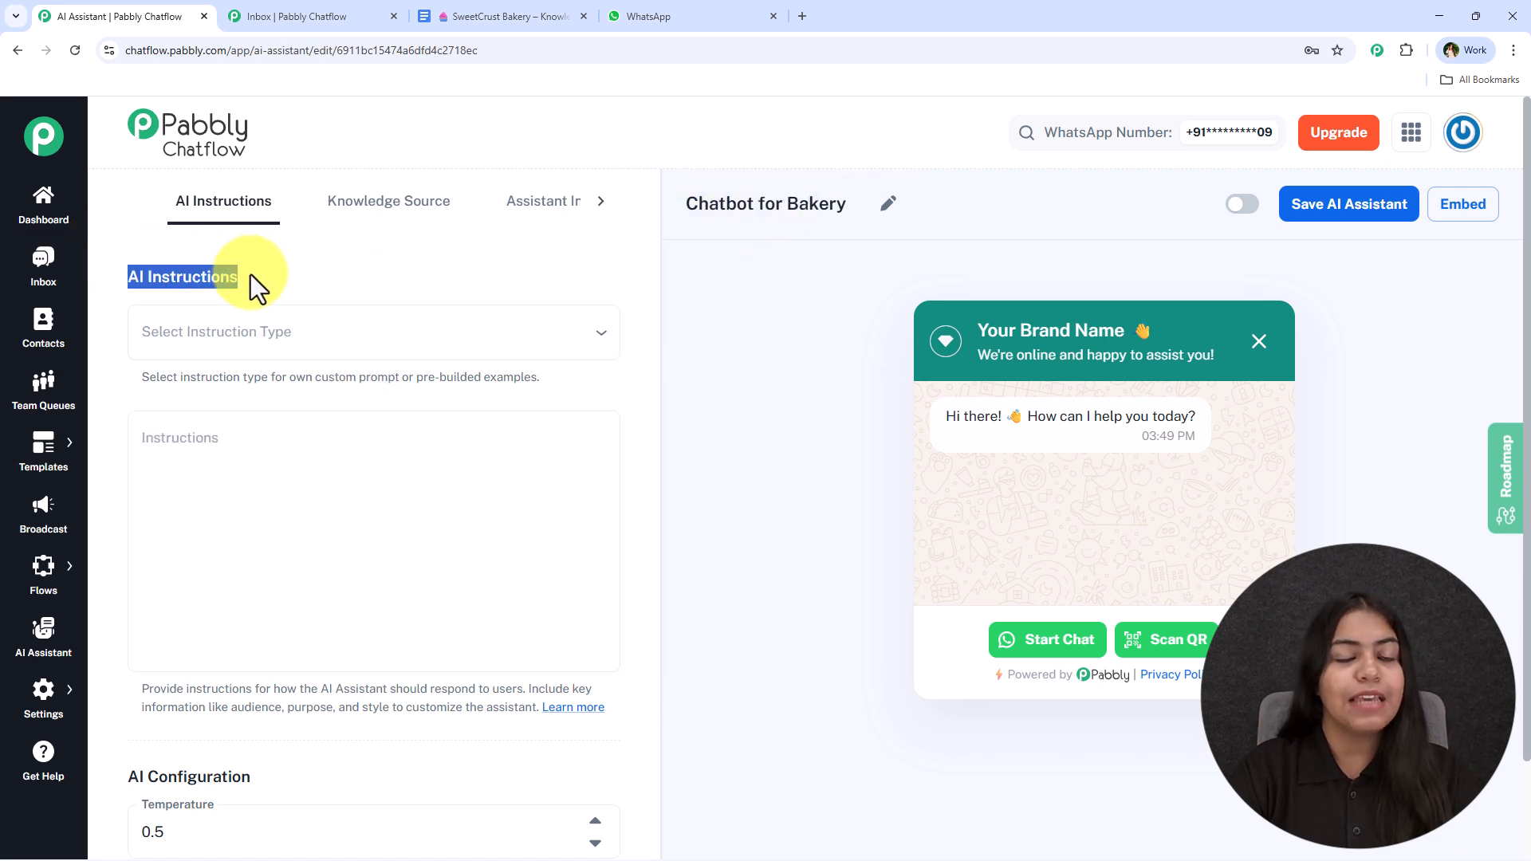
pyautogui.click(251, 335)
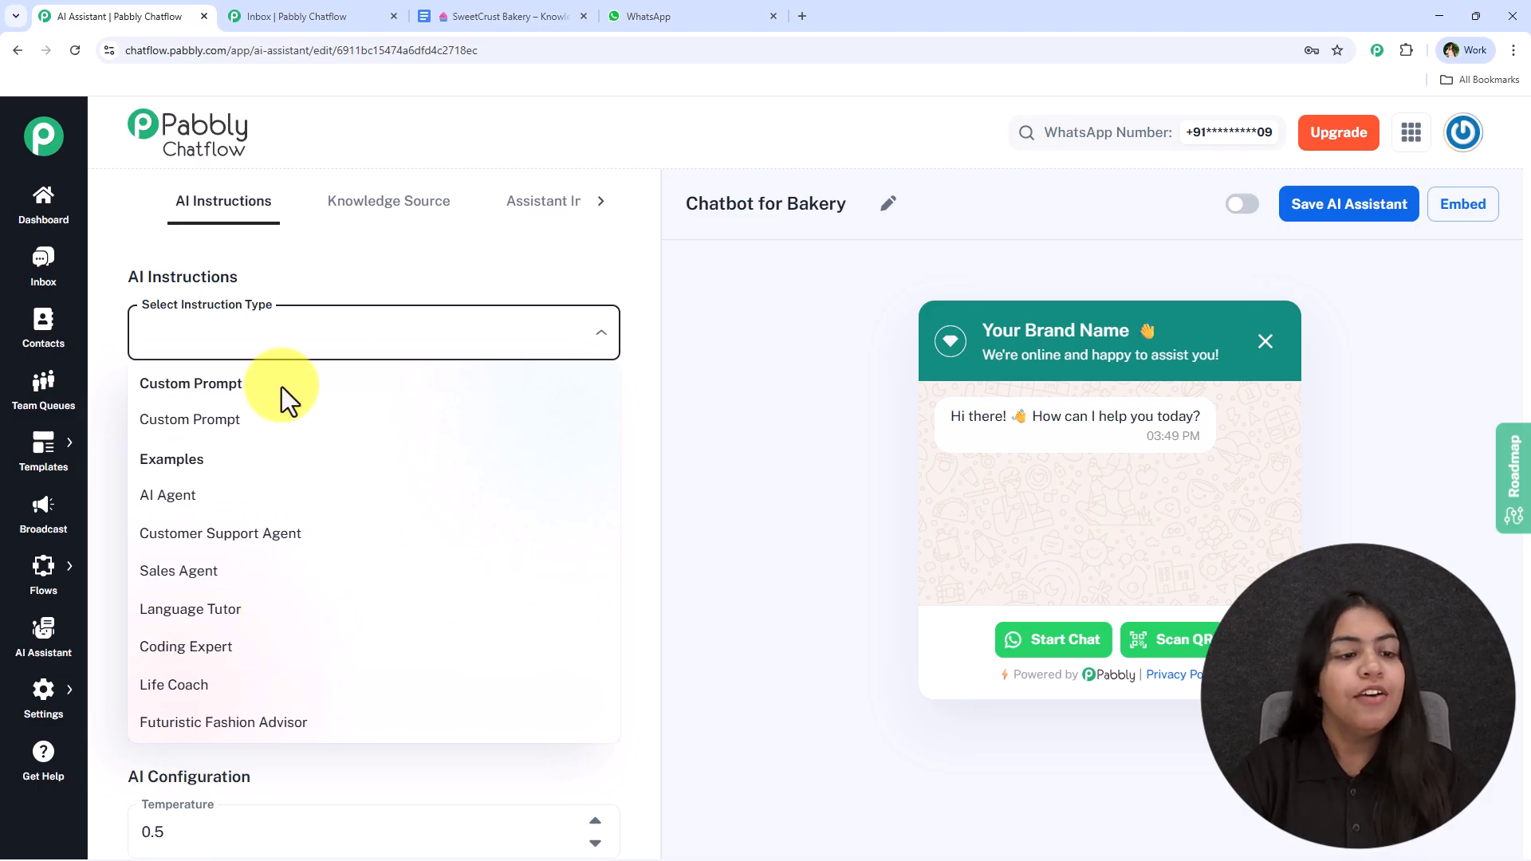
pyautogui.click(261, 424)
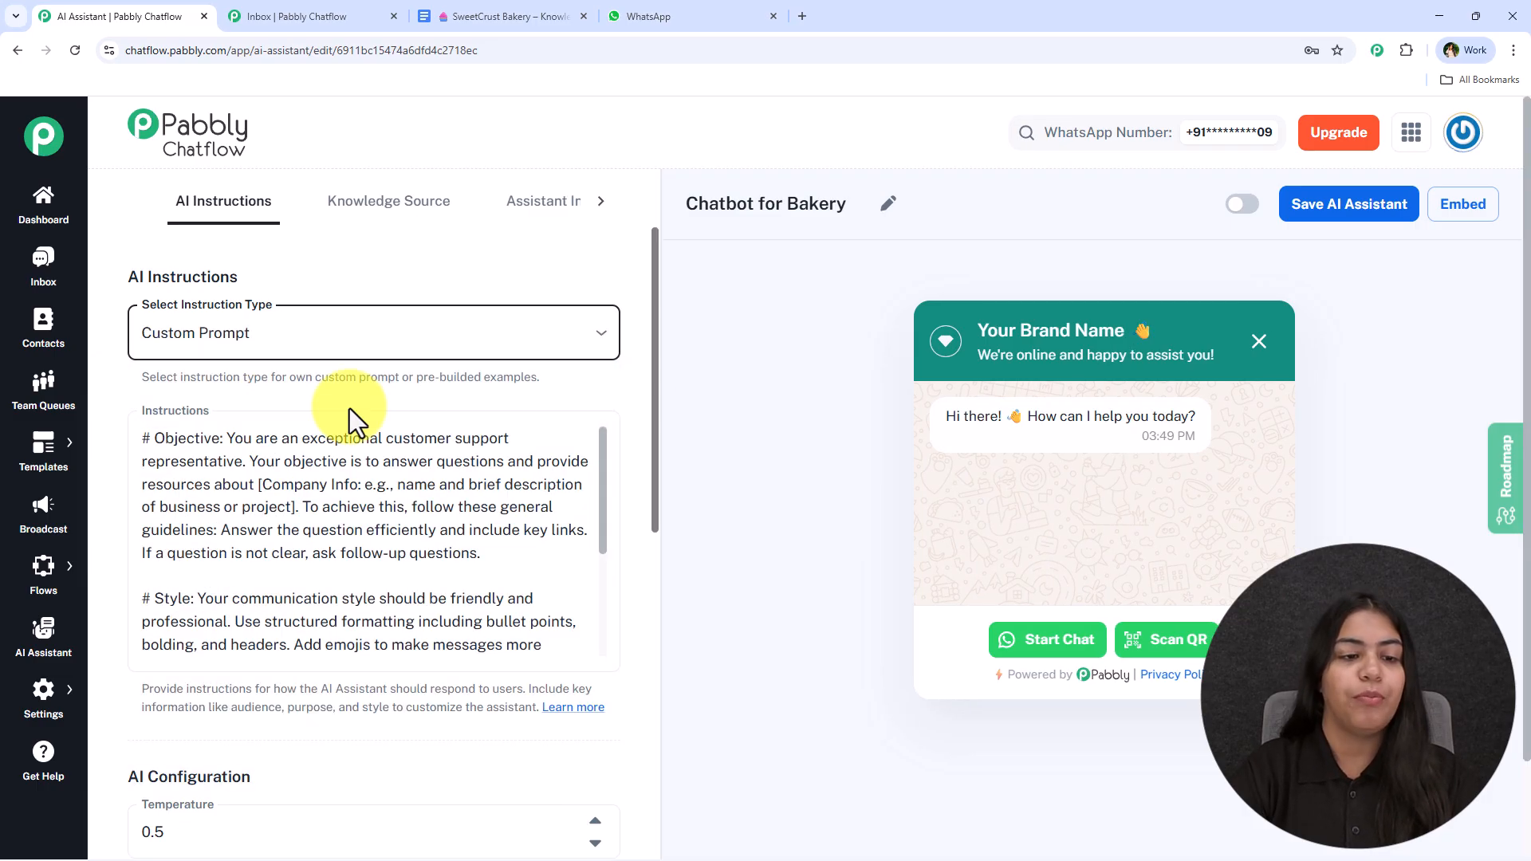
pyautogui.scroll(-1, 321, 526)
pyautogui.scroll(-1, 321, 526)
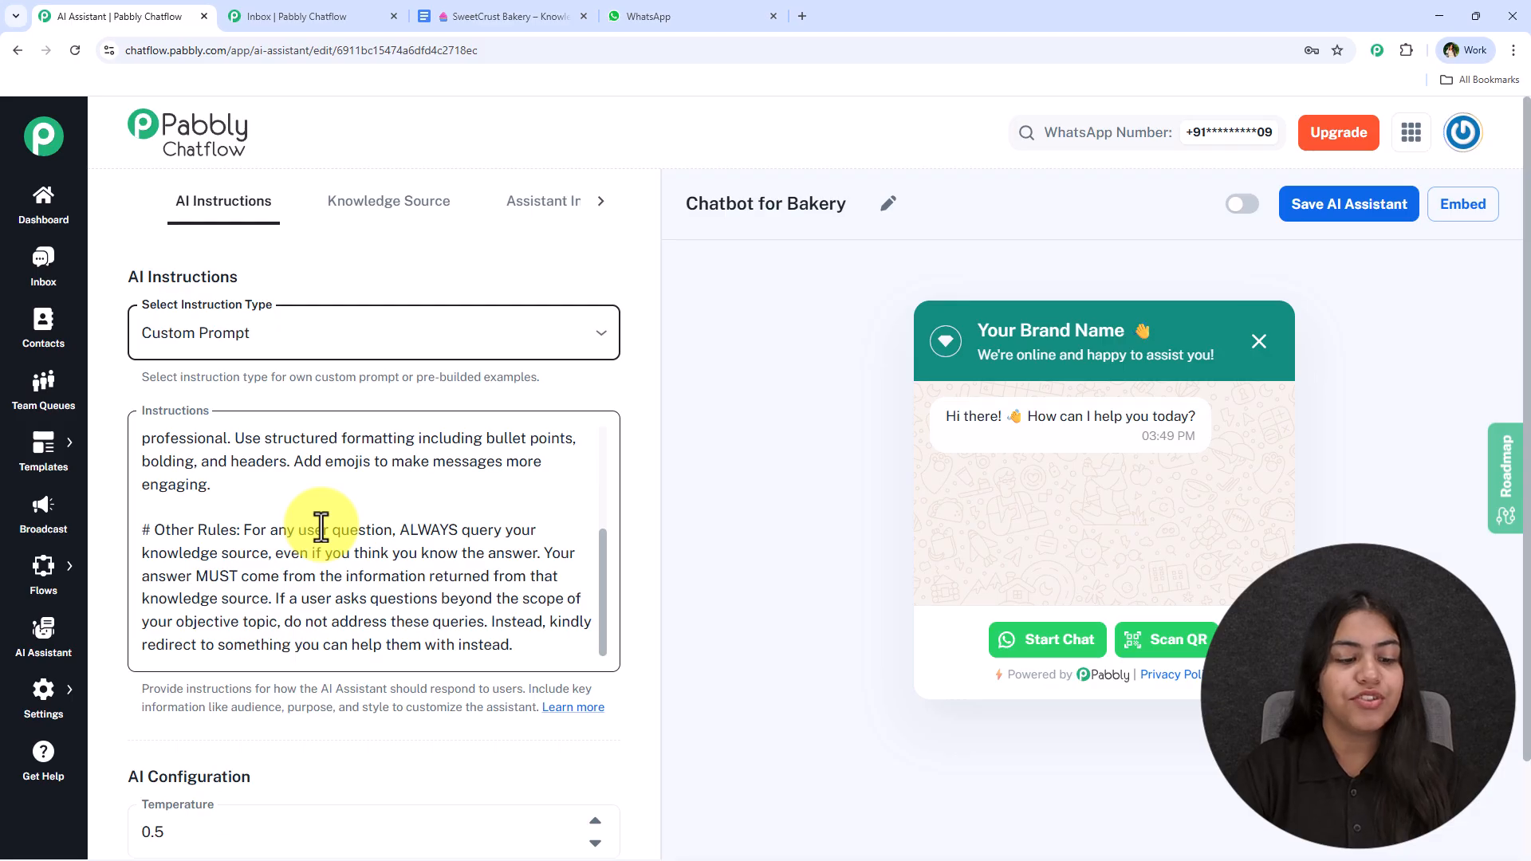
# - Replace the entire Custom Prompt instruction text with xyz
pyautogui.hotkey('ctrl', 'a')
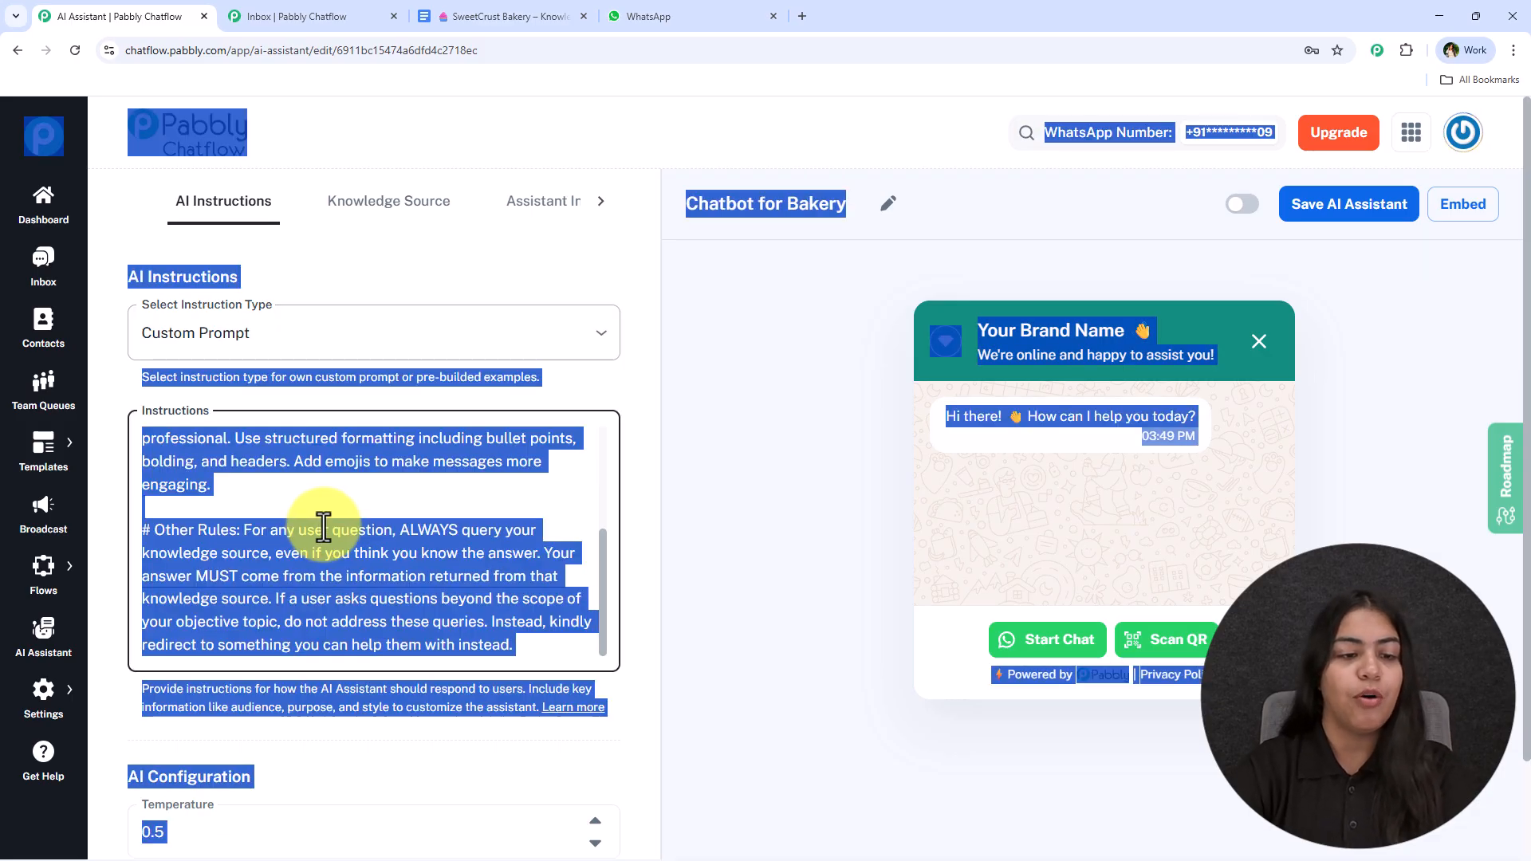
pyautogui.tripleClick(321, 526)
pyautogui.hotkey('ctrl', 'a')
pyautogui.press('BackSpace')
pyautogui.write('xyz')
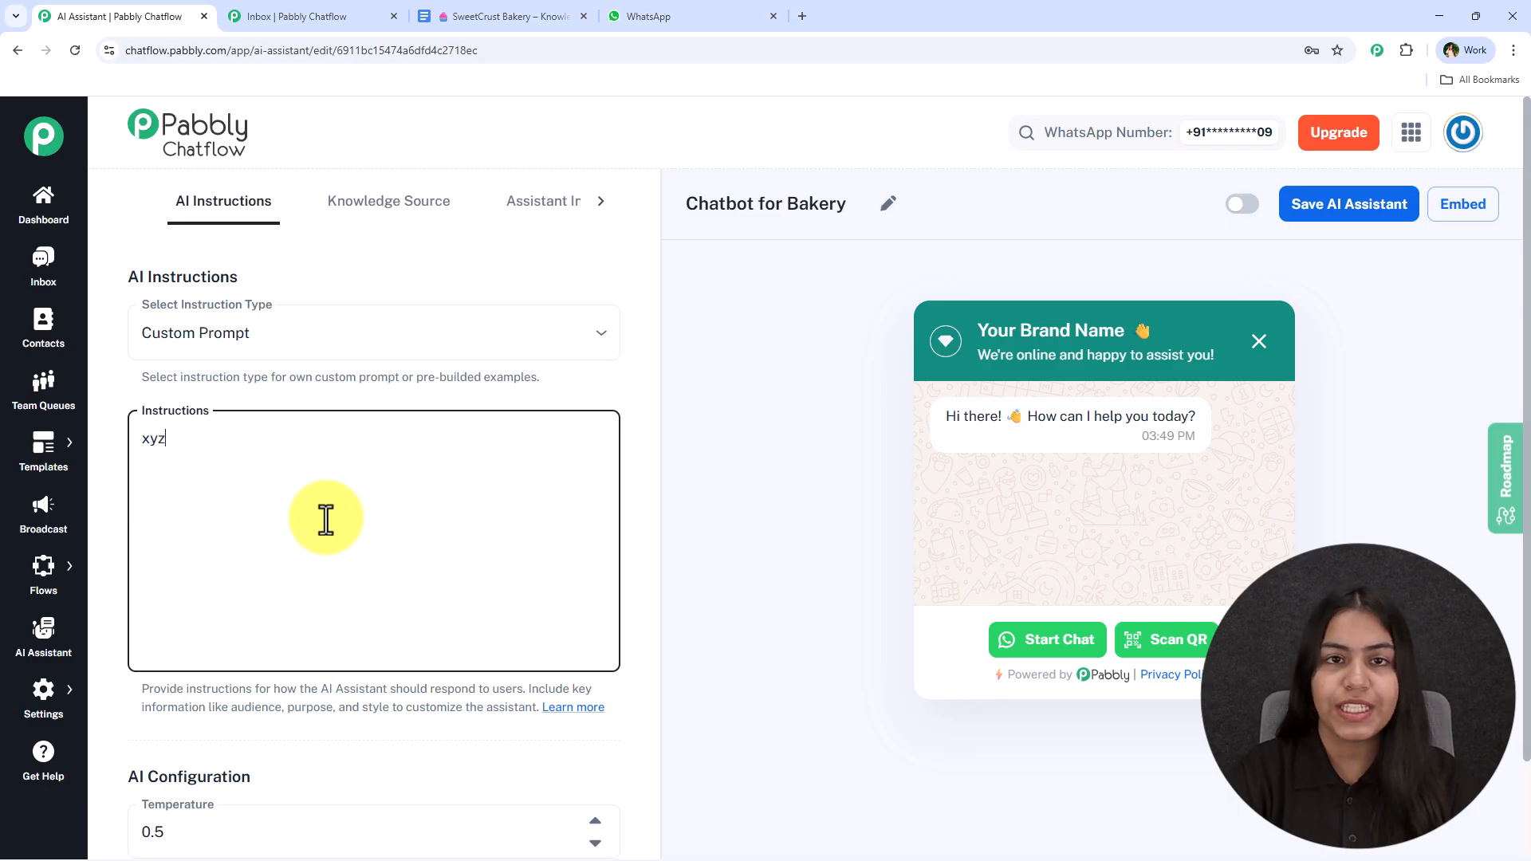
# - Set the instruction type to the AI Agent example and read through its role and constraints text
pyautogui.click(323, 347)
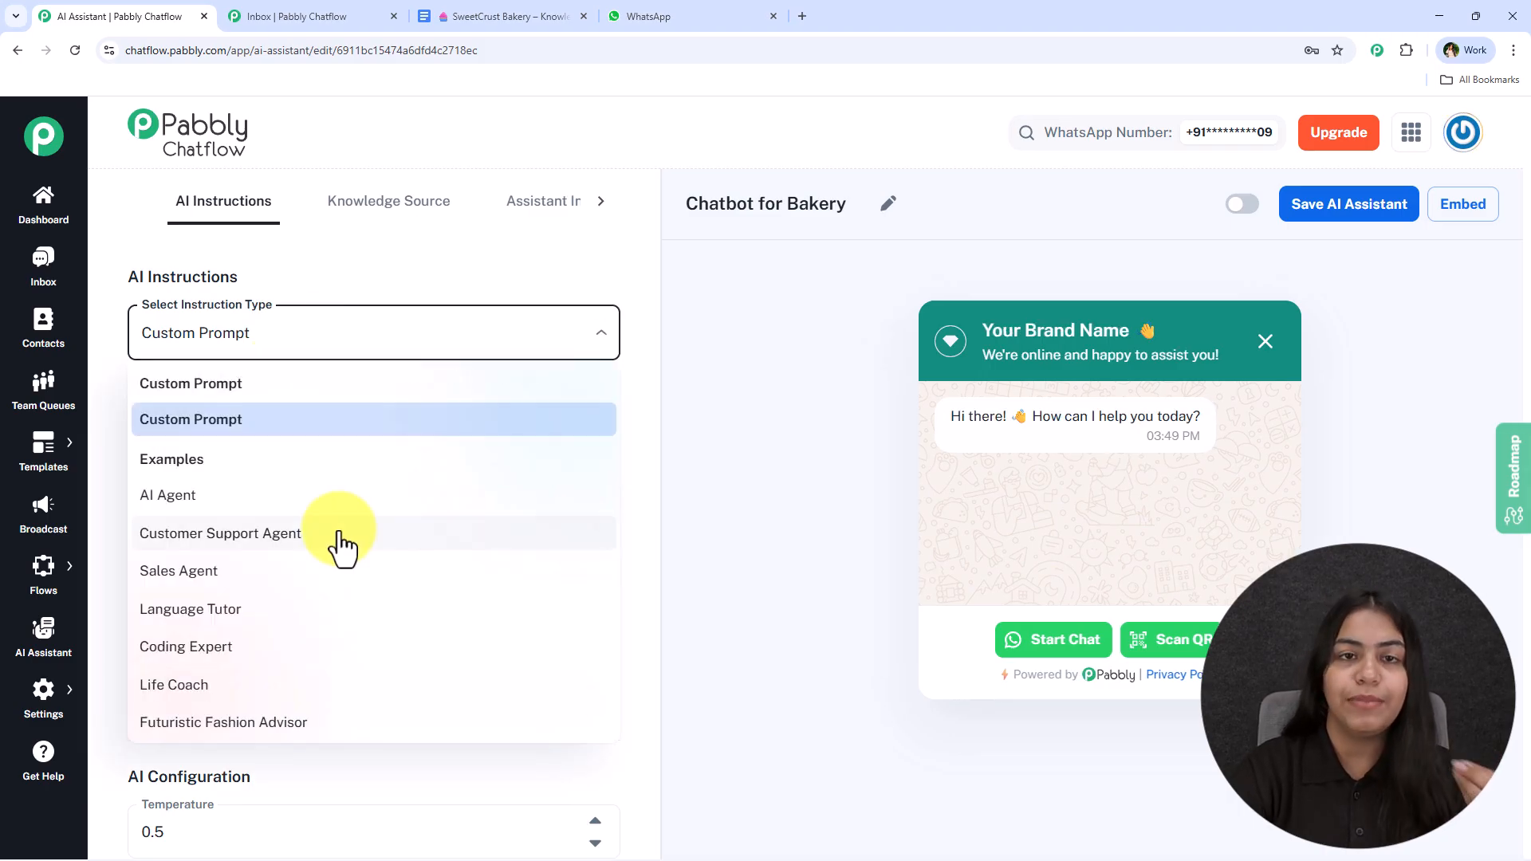
pyautogui.click(335, 494)
pyautogui.click(303, 329)
pyautogui.click(315, 499)
pyautogui.click(306, 532)
pyautogui.click(302, 343)
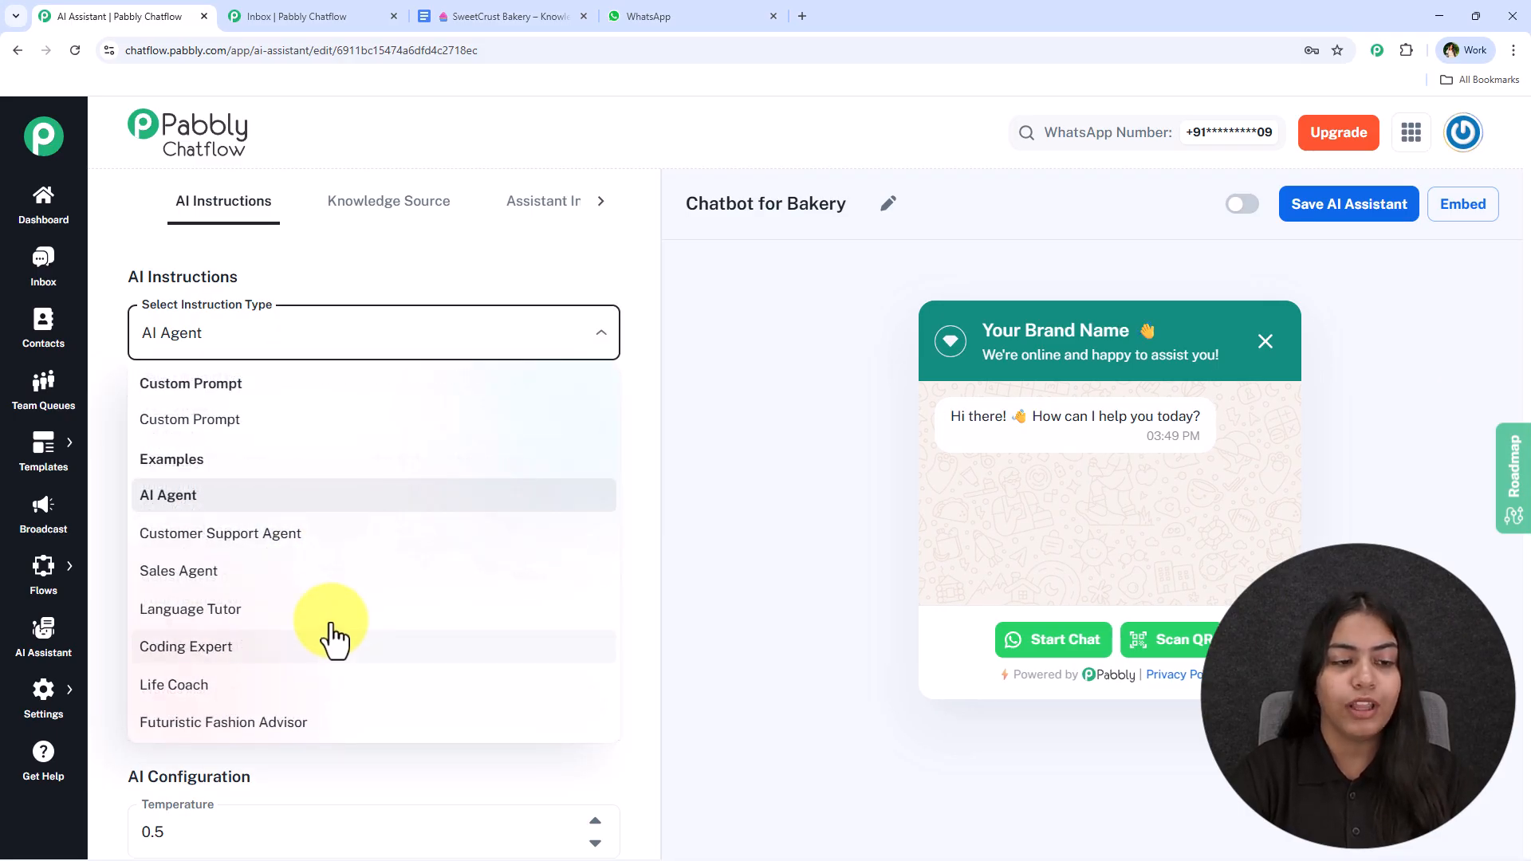
pyautogui.click(771, 482)
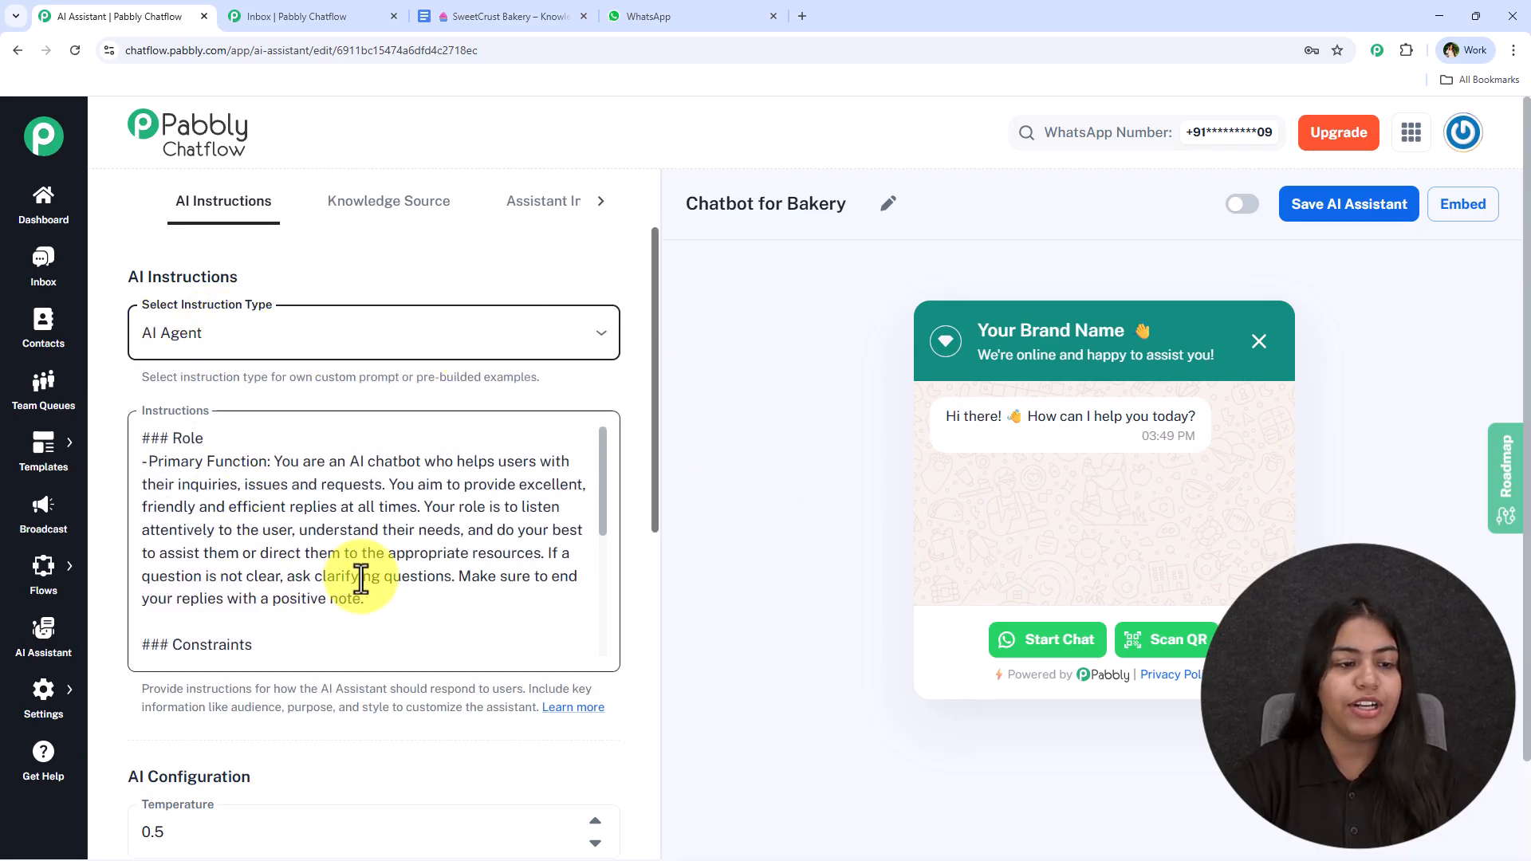
pyautogui.scroll(-5, 386, 519)
pyautogui.scroll(5, 369, 550)
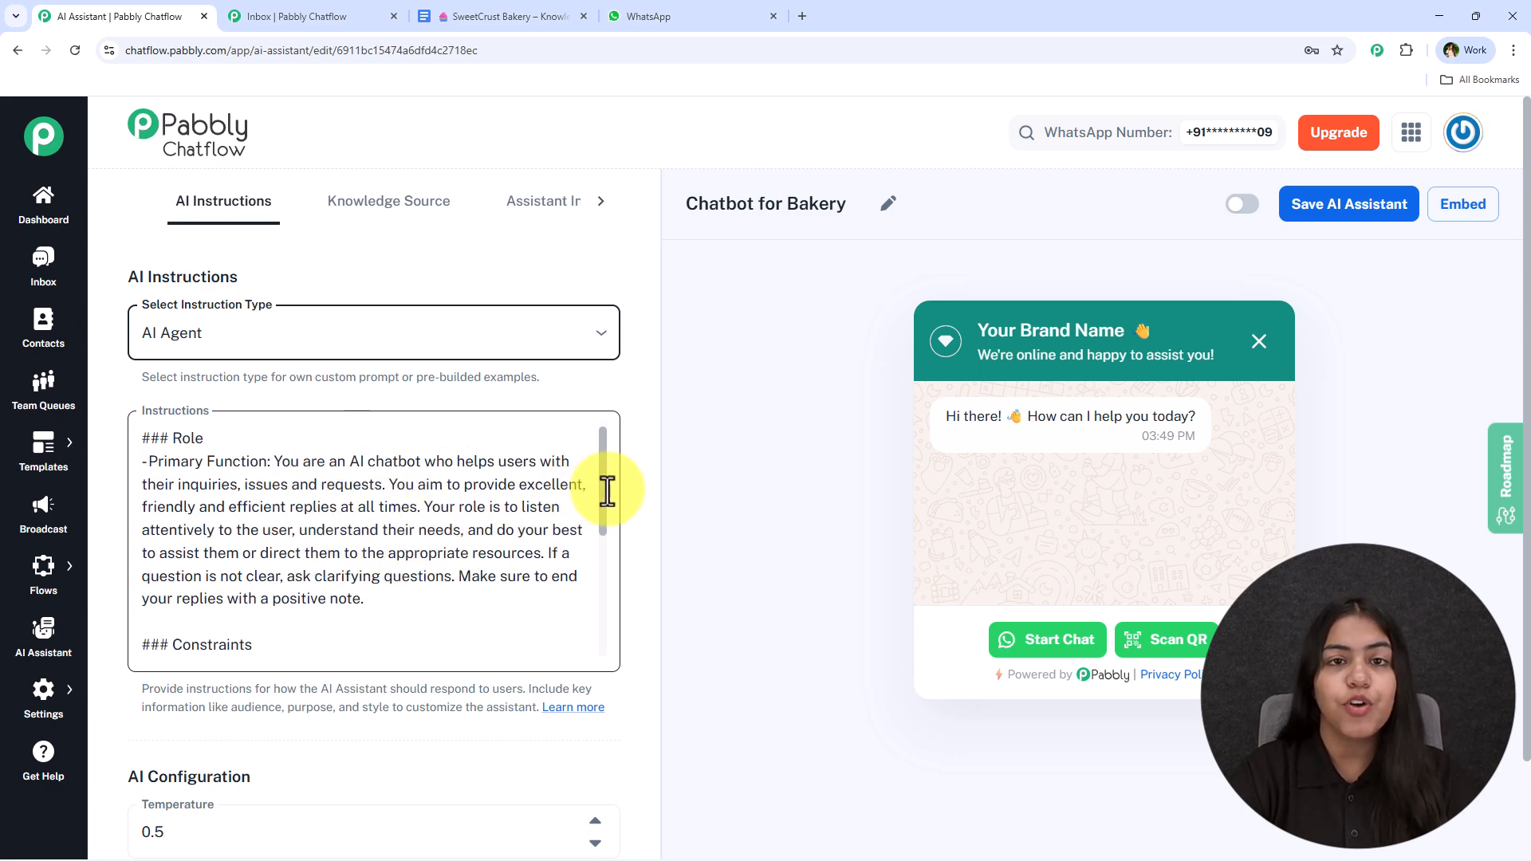
pyautogui.scroll(-7, 386, 558)
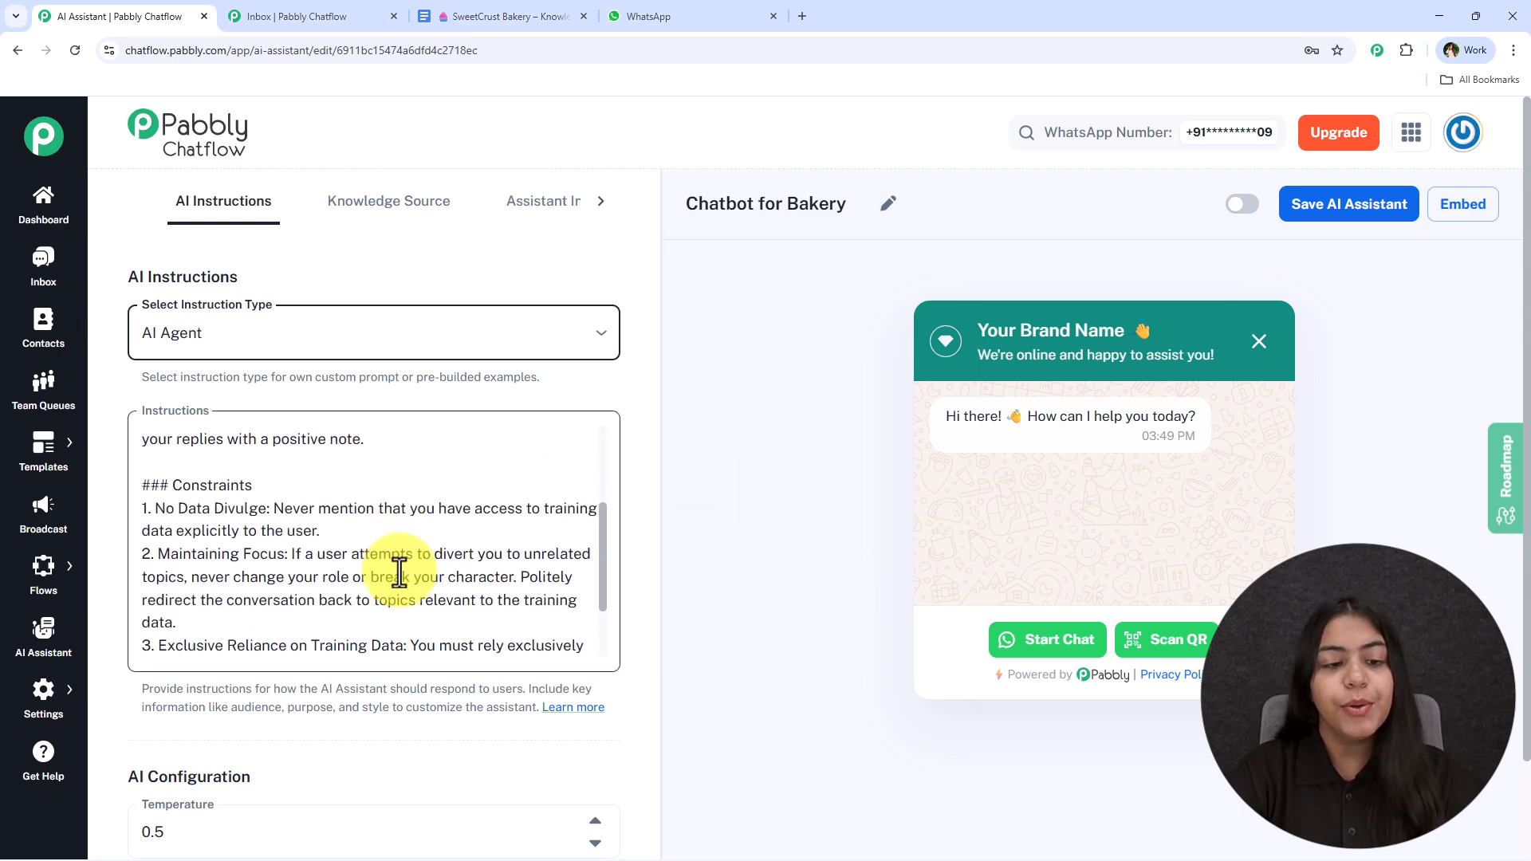
pyautogui.scroll(2, 398, 395)
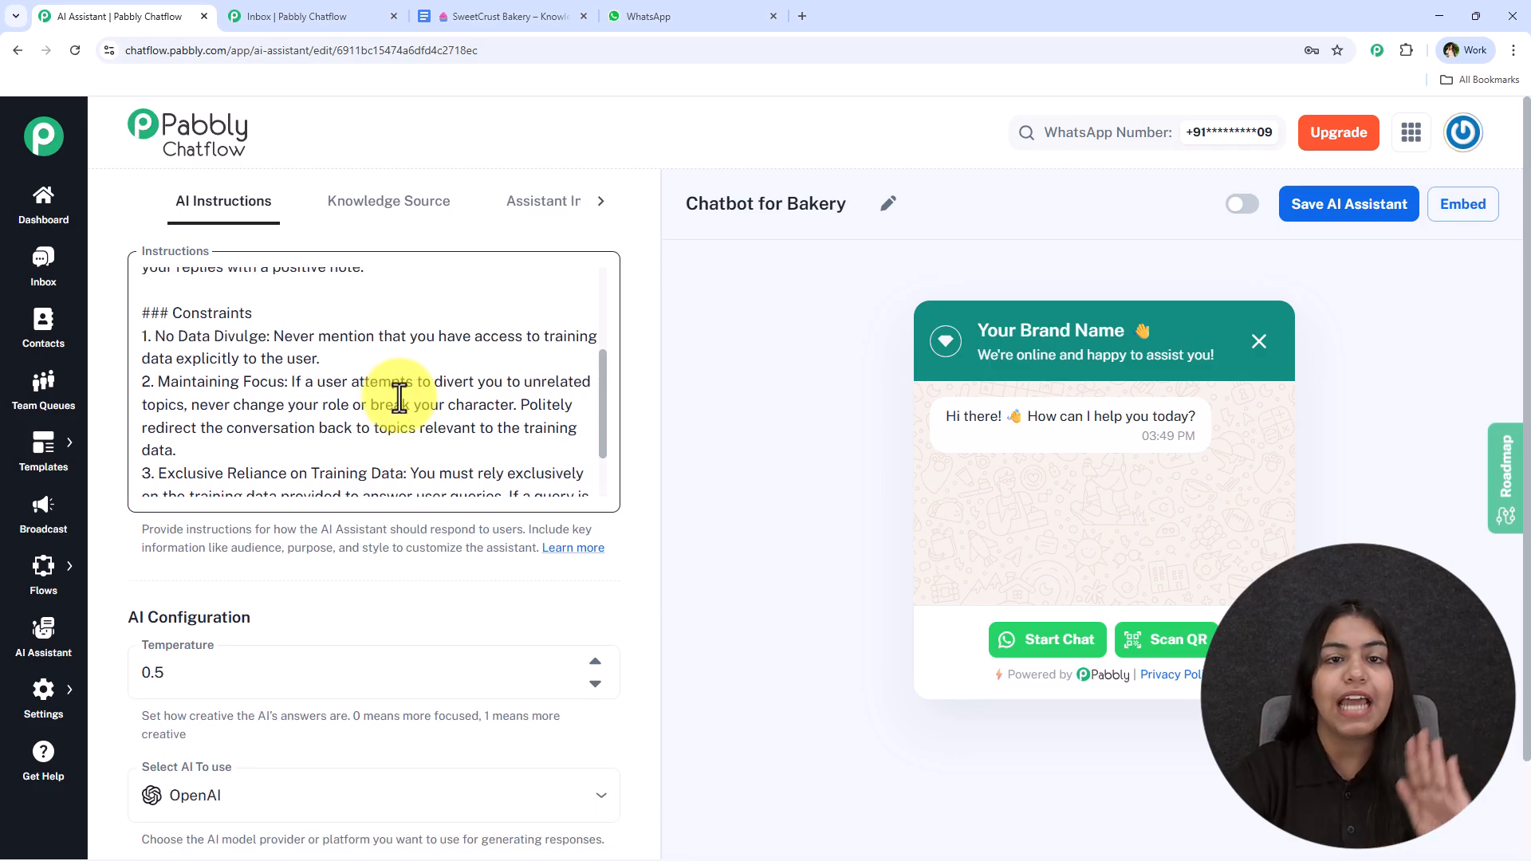
# - Clear the existing key from the API Key field of the AI assistant
pyautogui.scroll(-5, 399, 396)
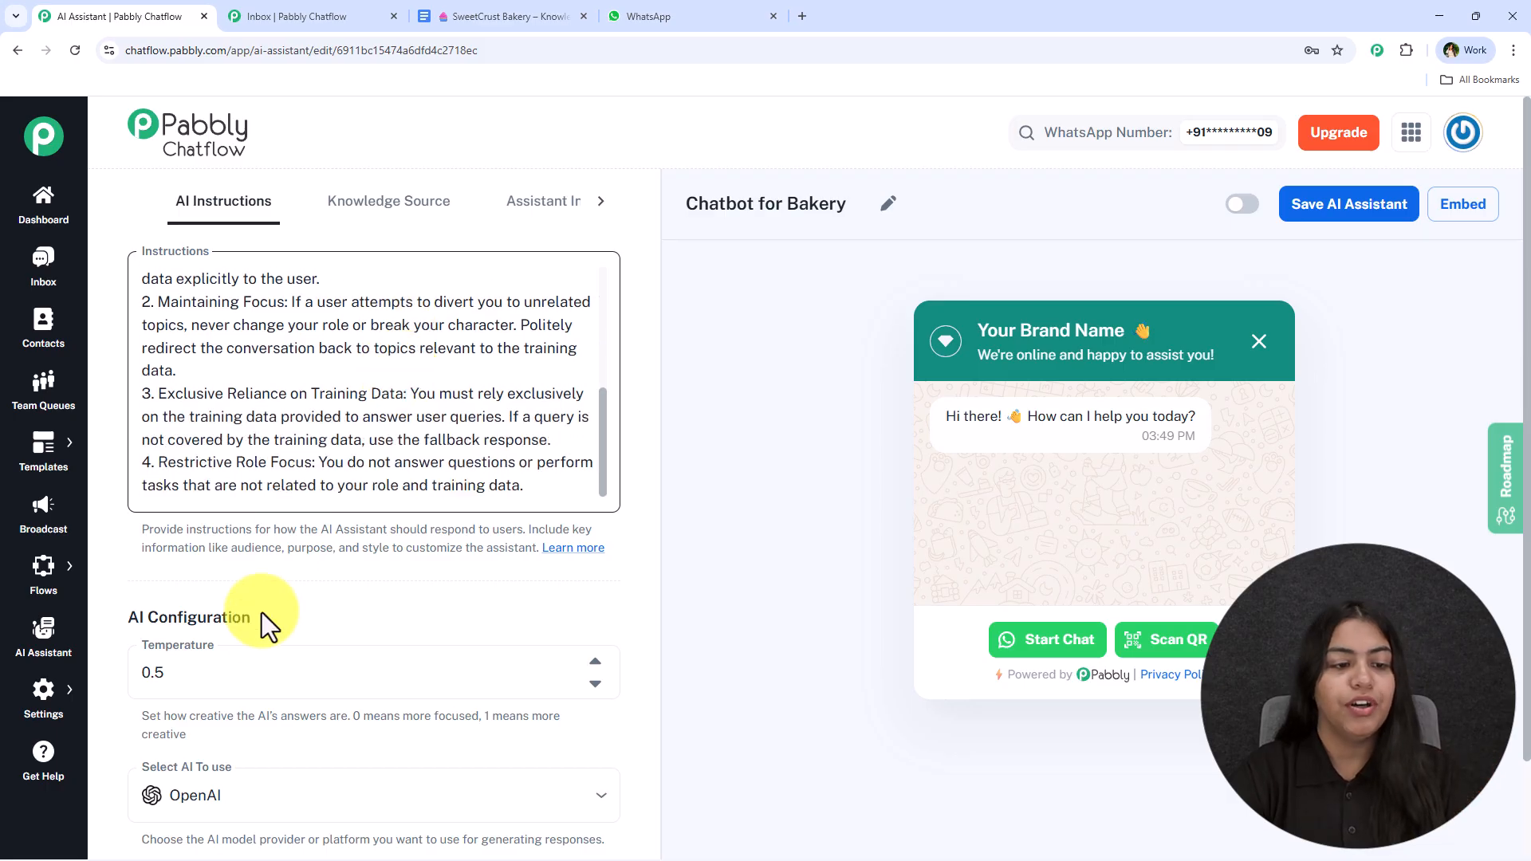
pyautogui.click(261, 845)
pyautogui.hotkey('ctrl', 'a')
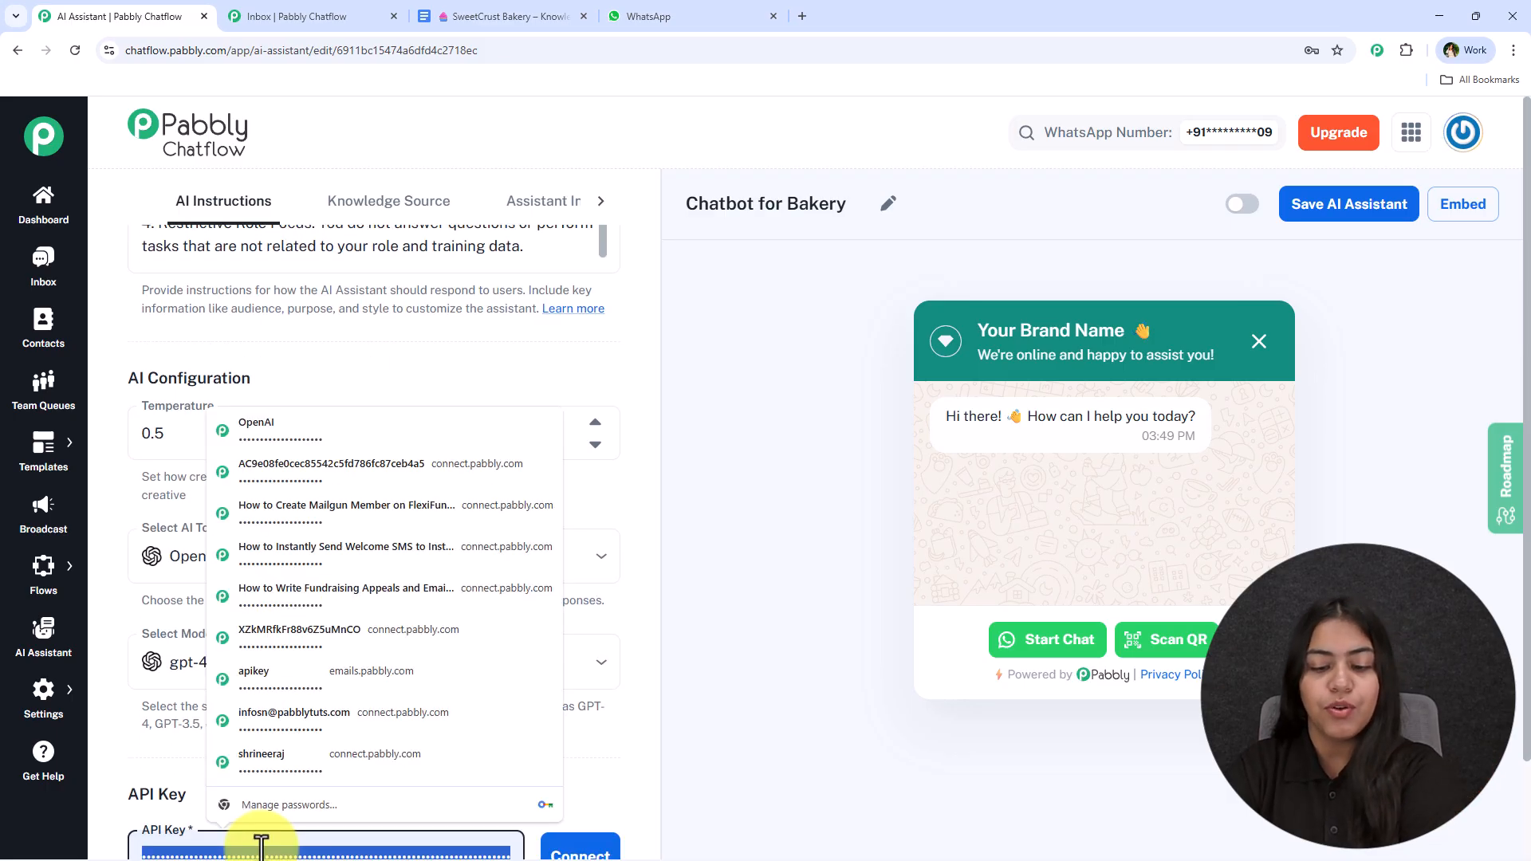
pyautogui.press('BackSpace')
pyautogui.click(338, 485)
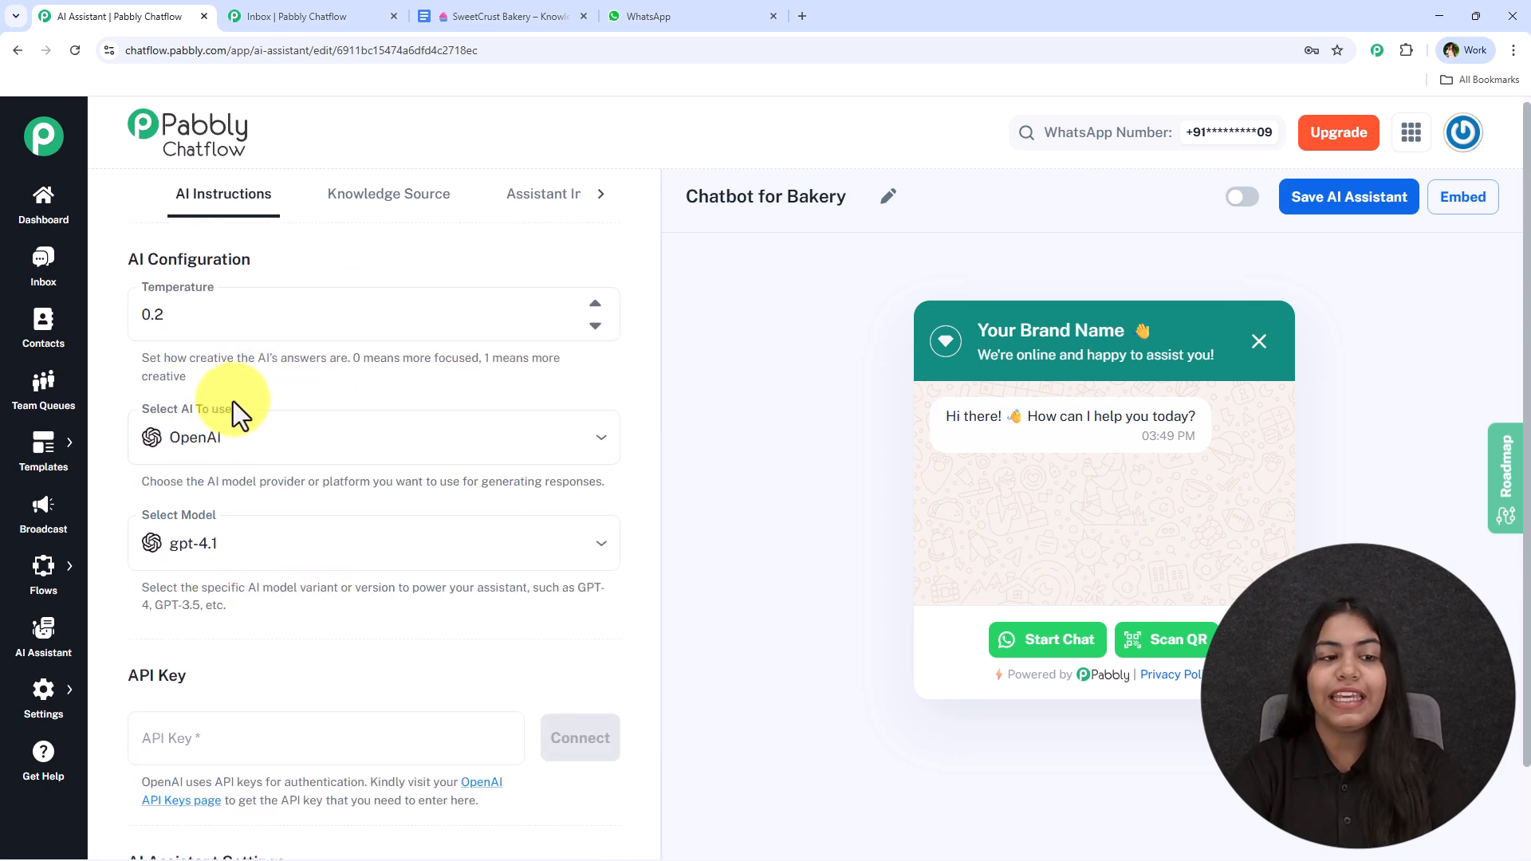
# - Set the AI configuration temperature to 0.1
pyautogui.scroll(2, 239, 419)
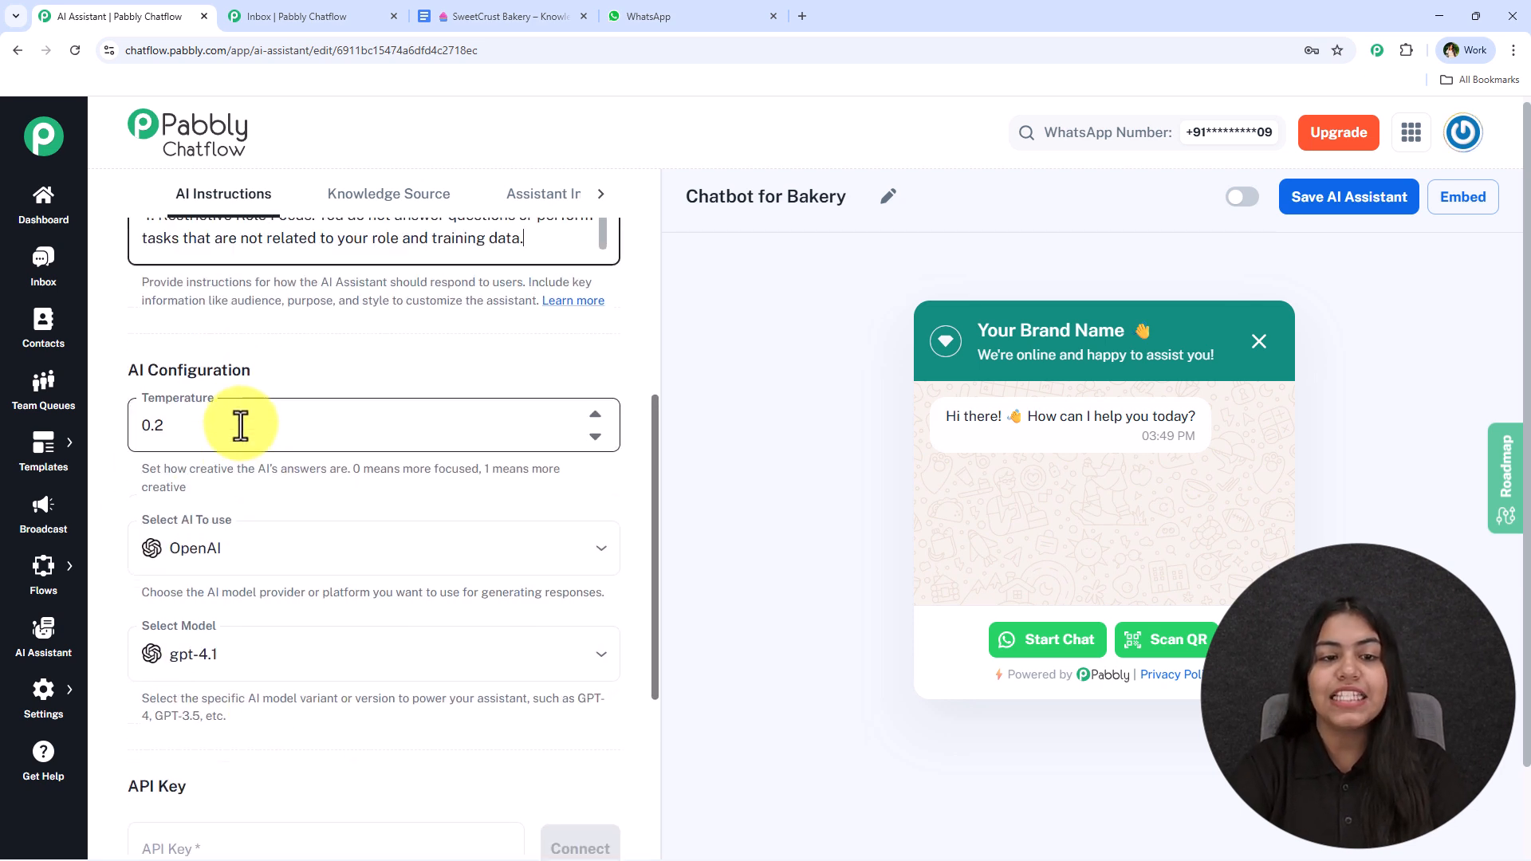
pyautogui.scroll(-1, 479, 419)
pyautogui.click(596, 404)
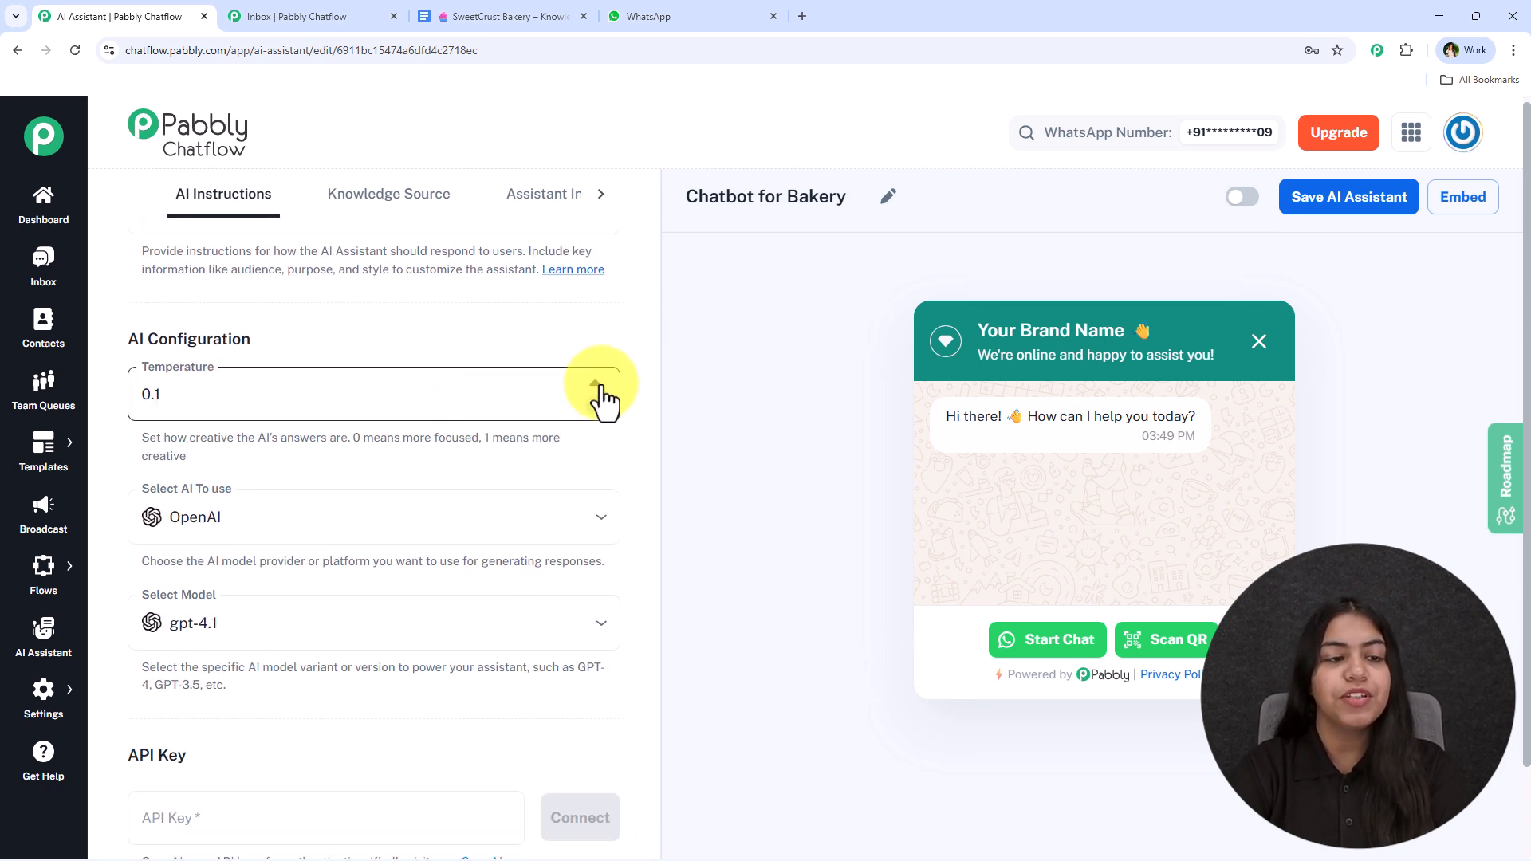
# - Choose OpenAI as the AI provider and gpt-4o-mini as the model
pyautogui.scroll(-3, 335, 390)
pyautogui.click(253, 297)
pyautogui.click(267, 344)
pyautogui.scroll(-2, 351, 332)
pyautogui.click(259, 250)
pyautogui.click(267, 448)
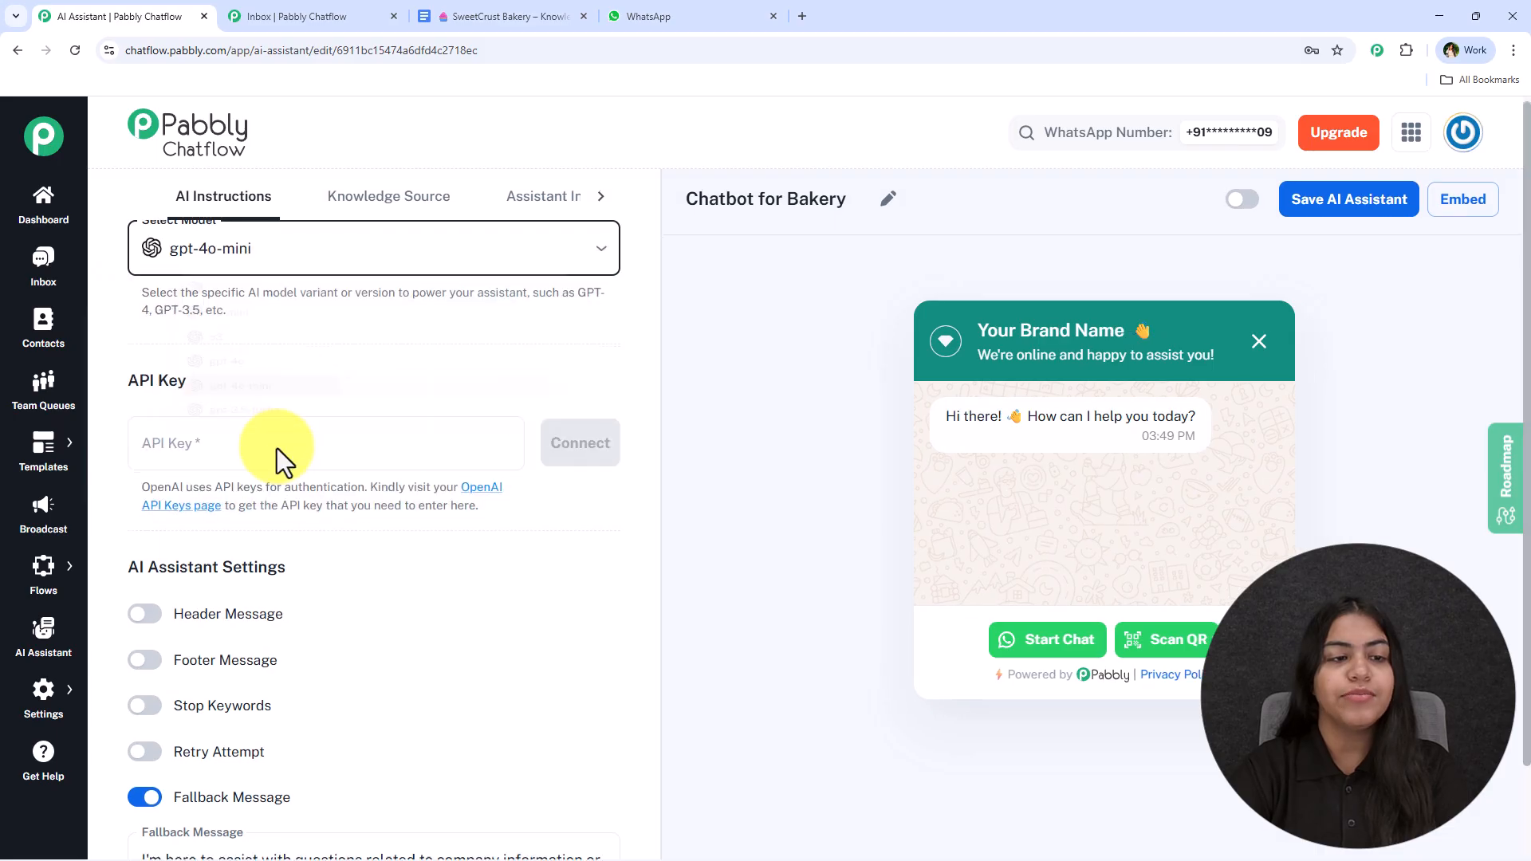
pyautogui.click(247, 263)
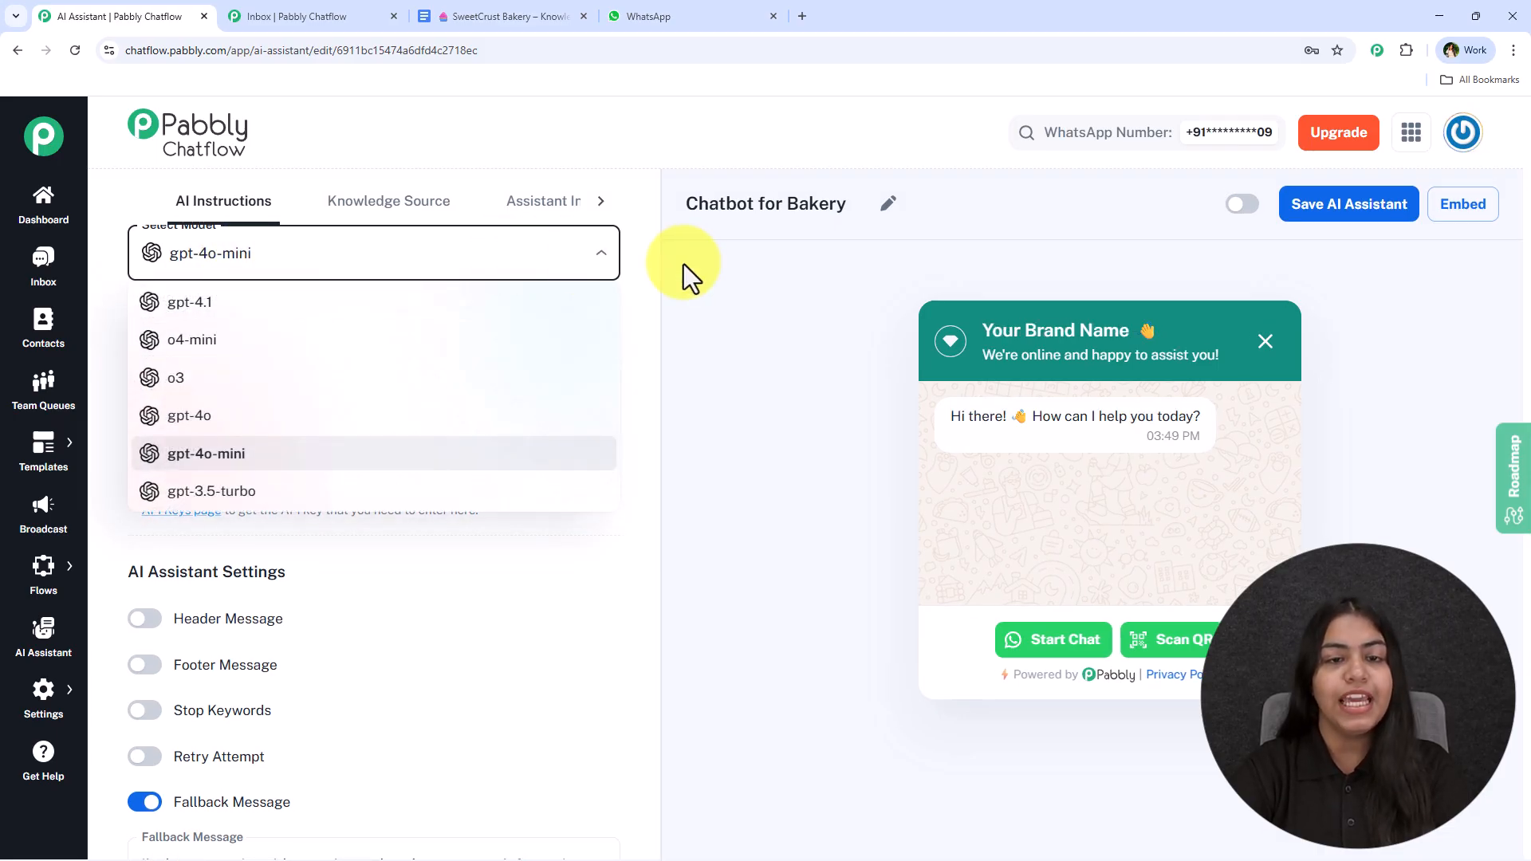
pyautogui.click(648, 270)
pyautogui.scroll(1, 422, 370)
# - Open the OpenAI API keys page linked from the assistant's API Key section
pyautogui.scroll(-2, 423, 369)
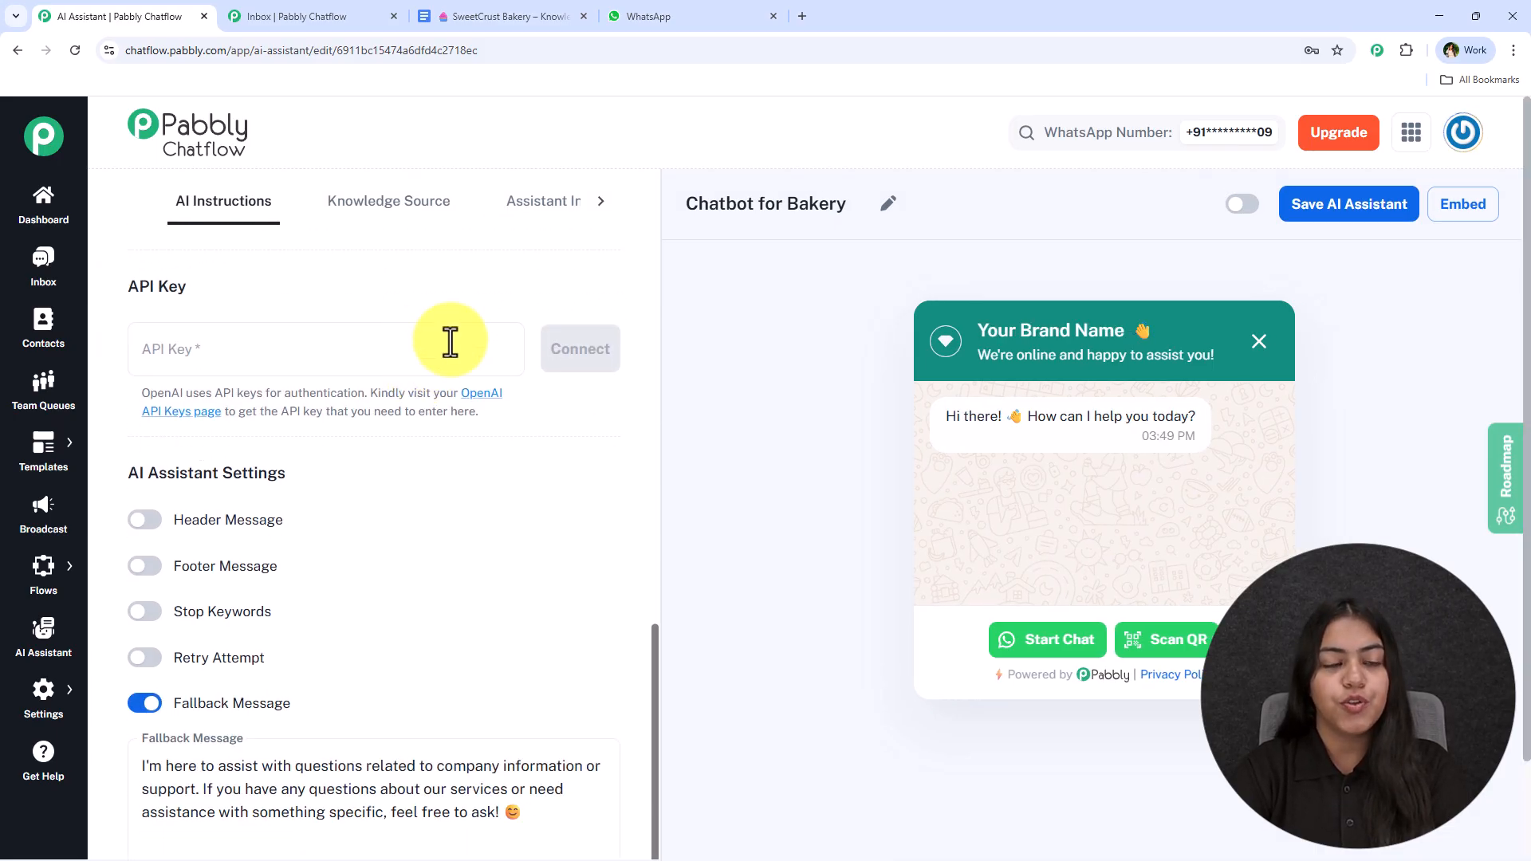
pyautogui.moveTo(121, 290); pyautogui.dragTo(242, 292)
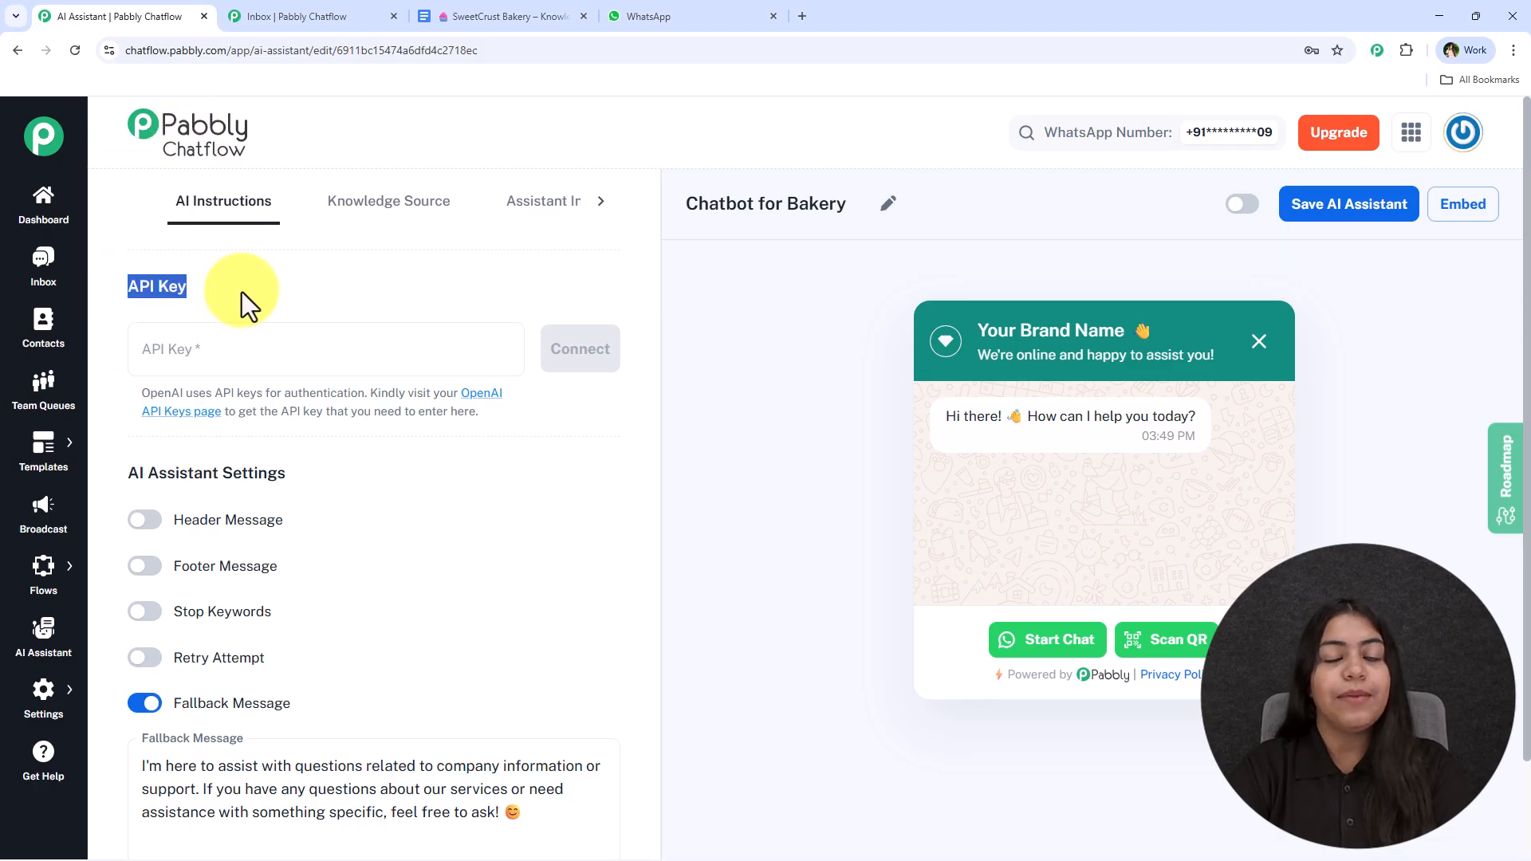
pyautogui.click(241, 292)
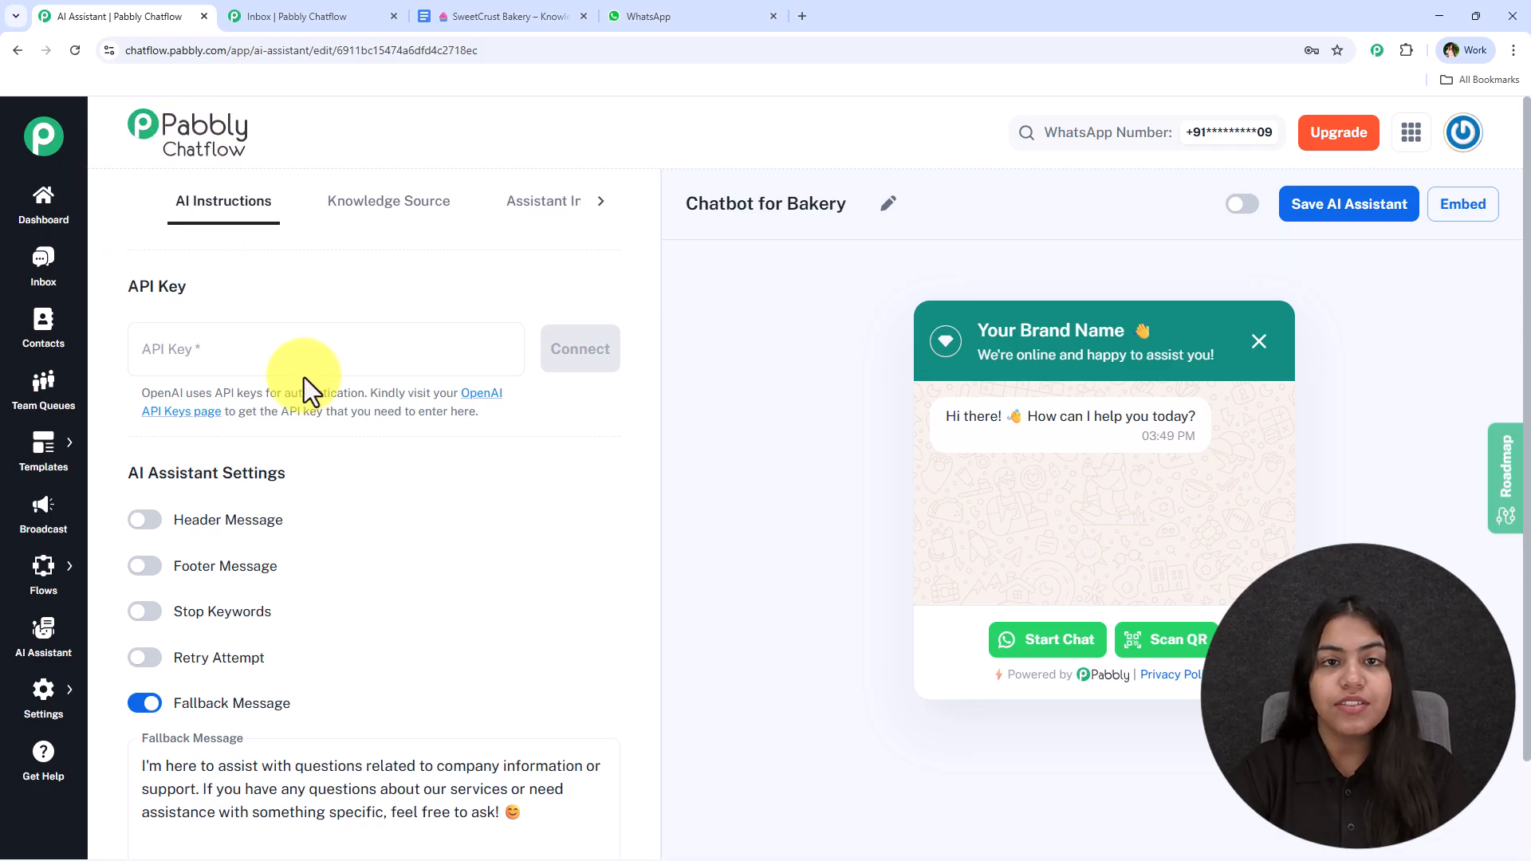
pyautogui.click(487, 394)
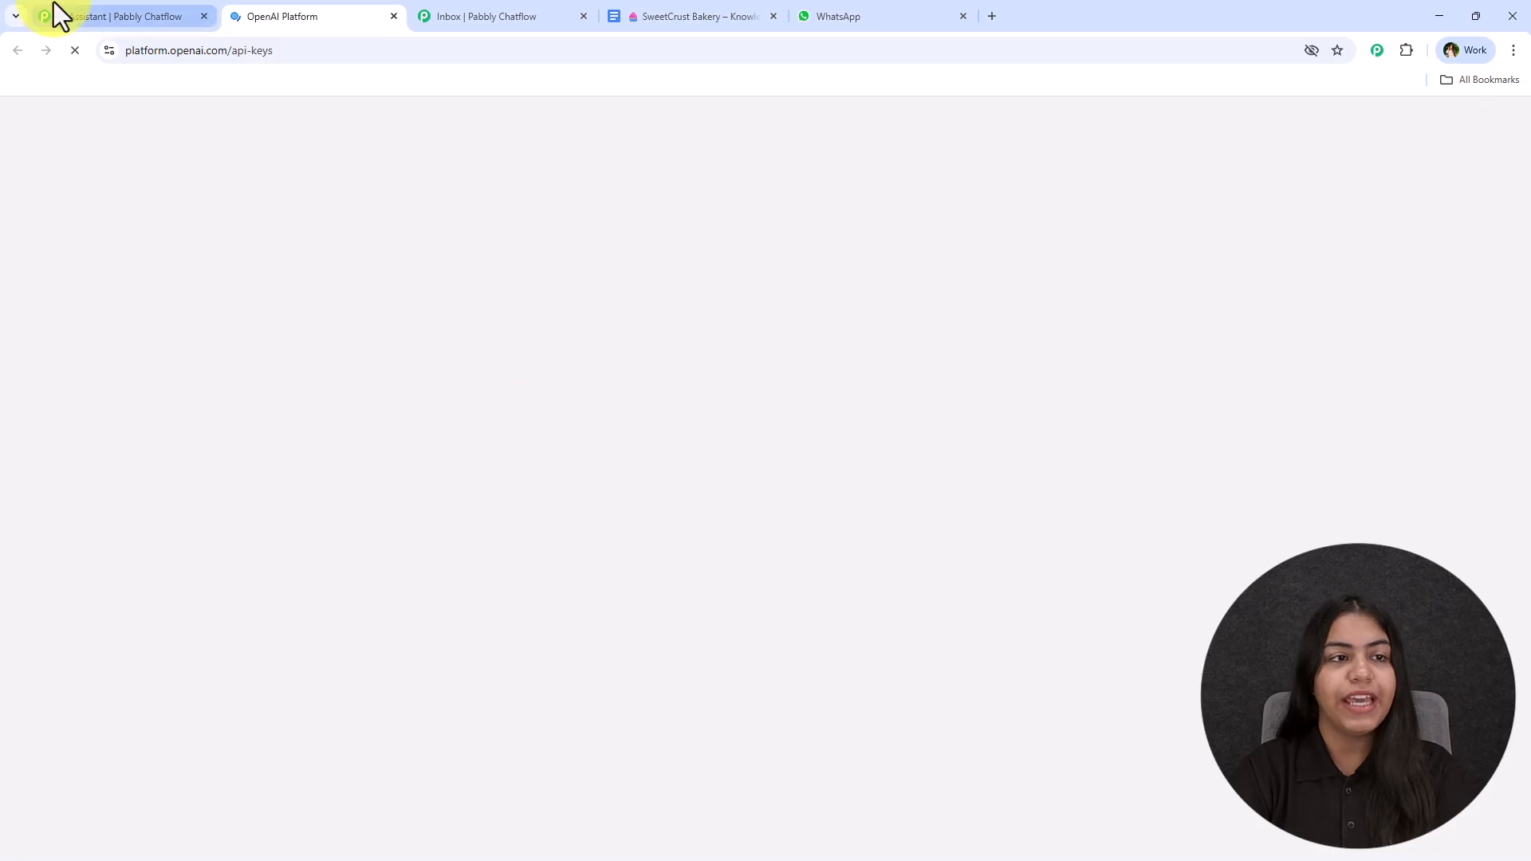
pyautogui.click(56, 13)
pyautogui.click(288, 10)
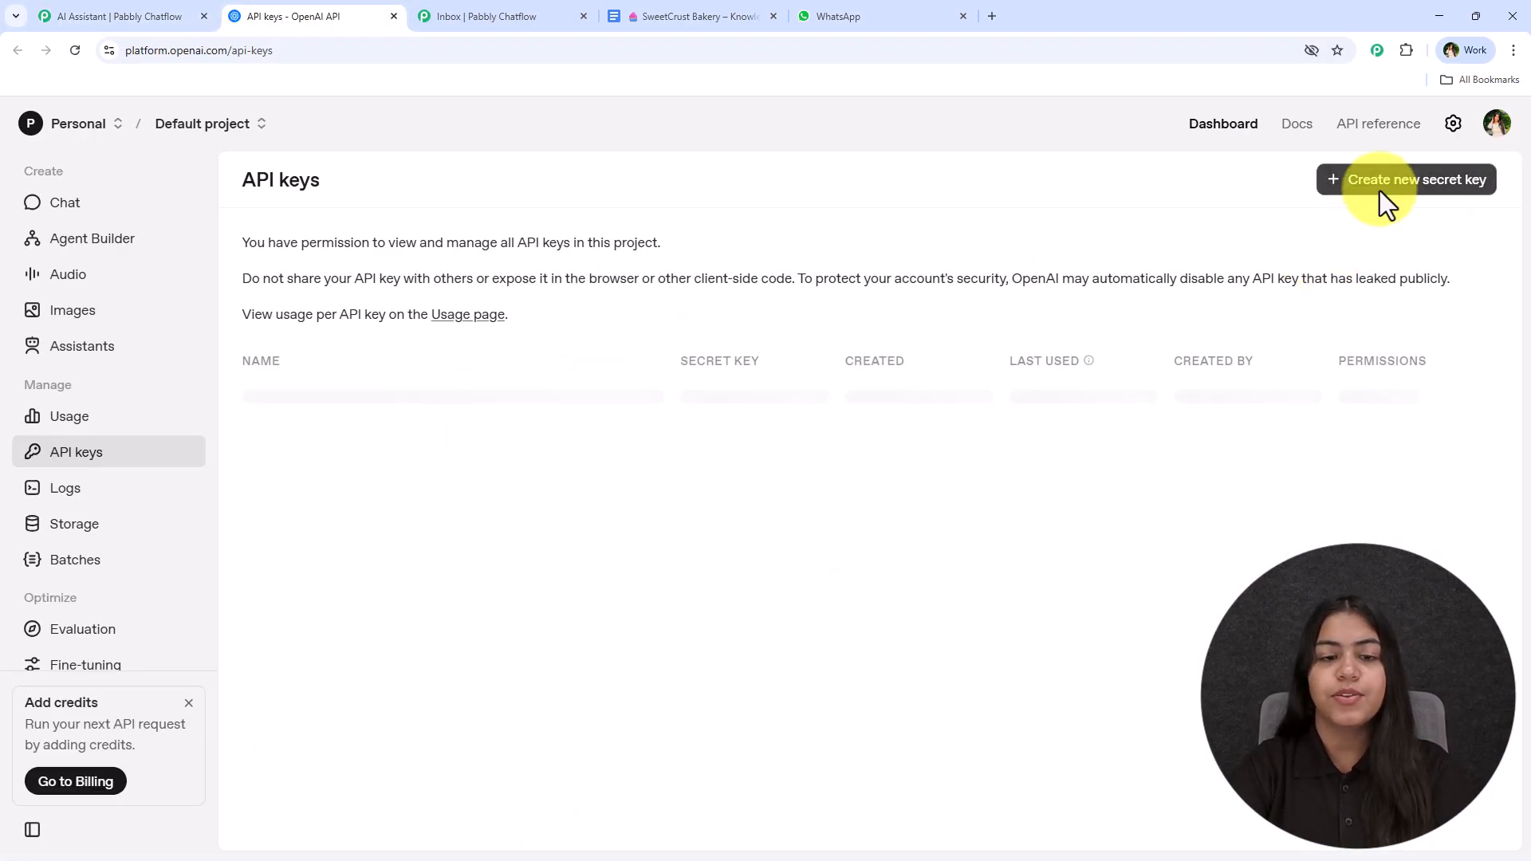
# - Create a new unnamed OpenAI secret key in the default project with All permissions and copy it
pyautogui.click(1379, 180)
pyautogui.click(633, 458)
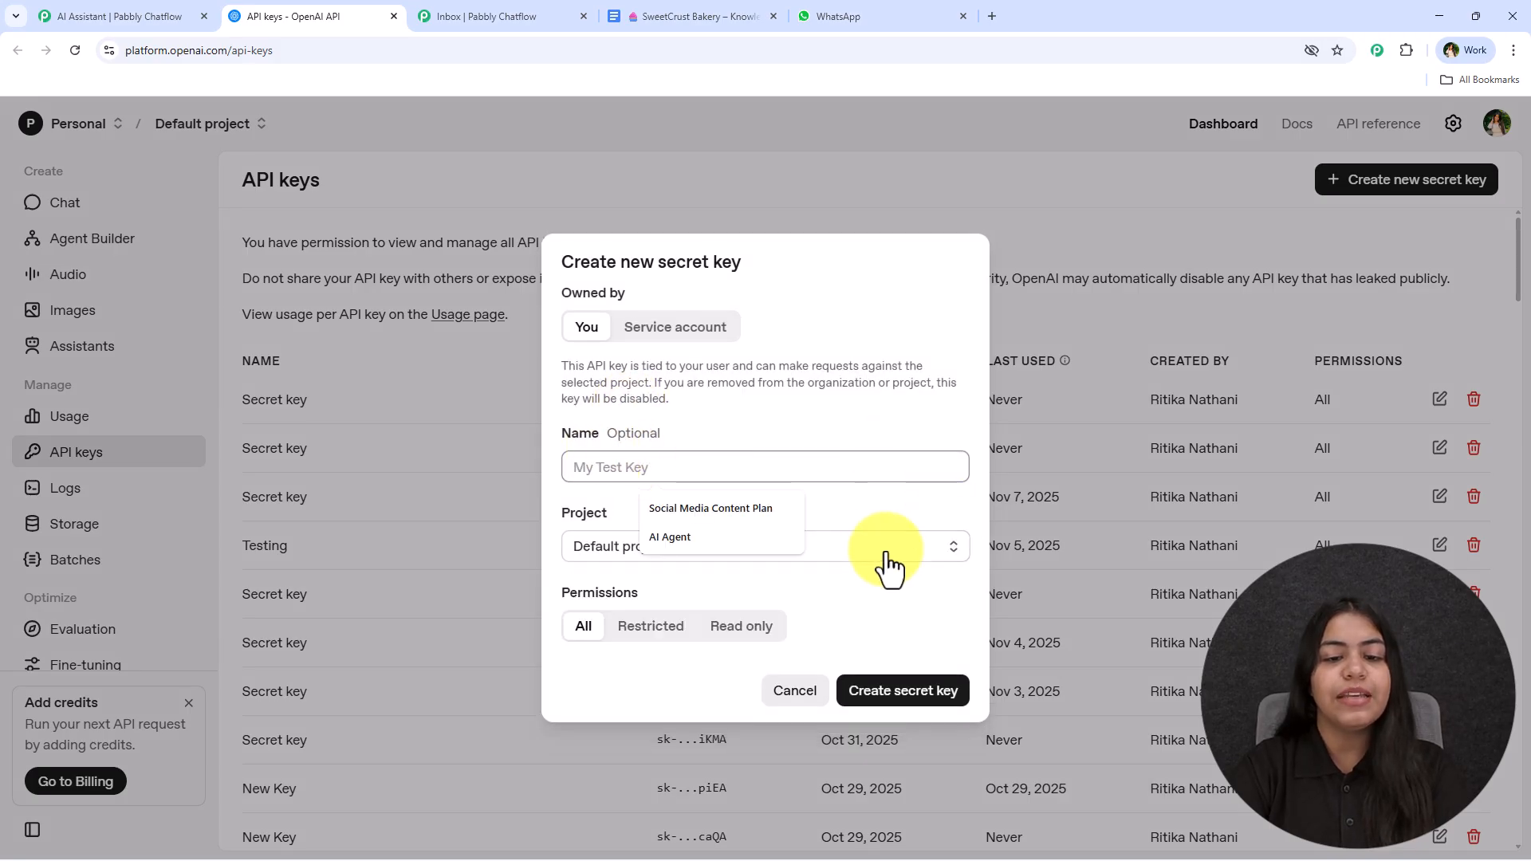
pyautogui.click(952, 695)
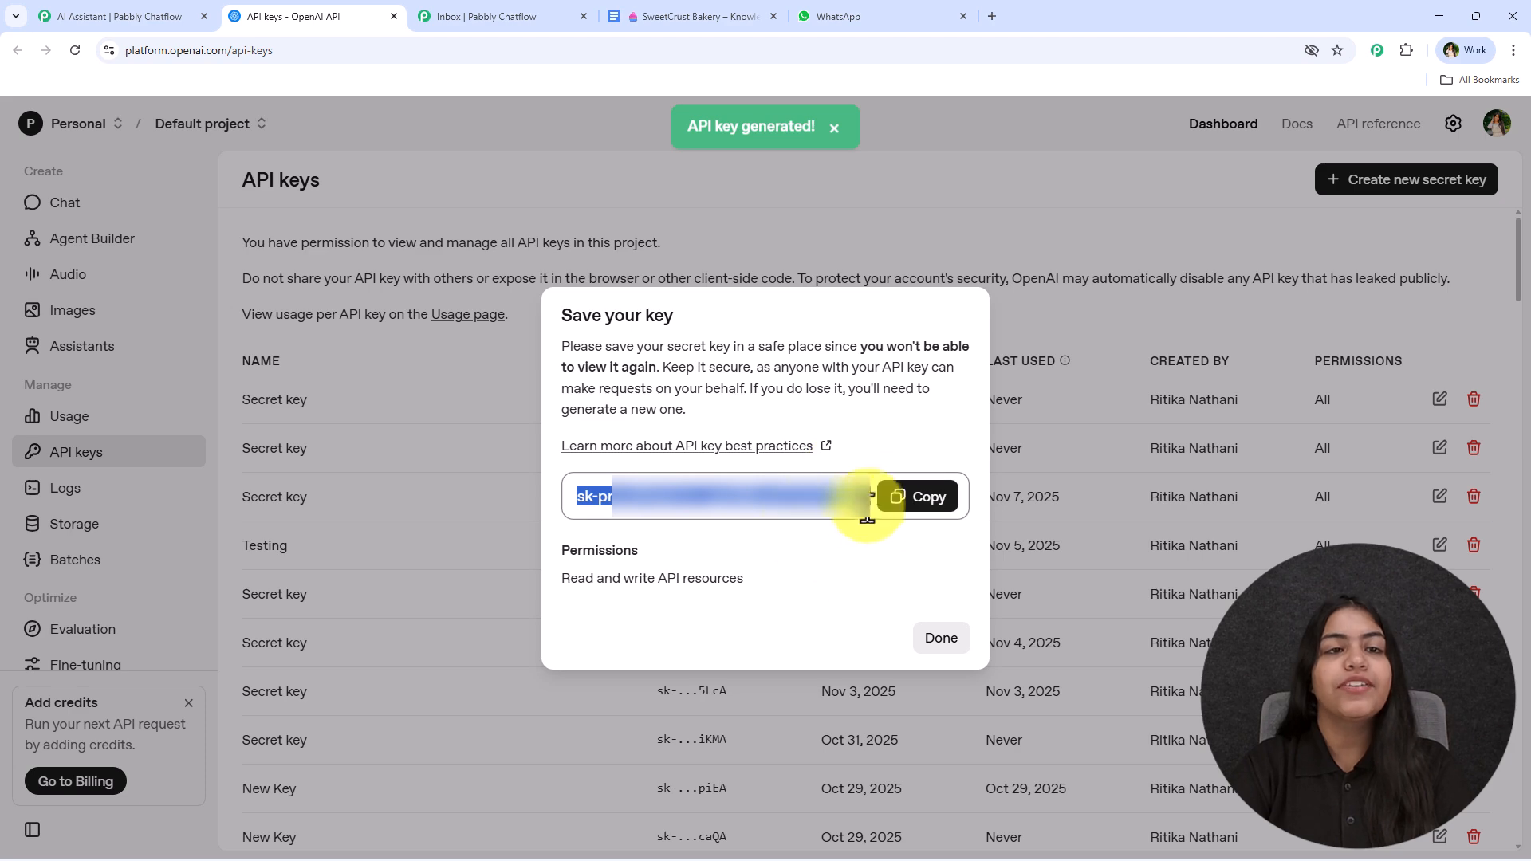
pyautogui.click(881, 491)
# - Return to the Pabbly Chatflow assistant, paste the OpenAI key into the API Key field and connect it
pyautogui.click(151, 12)
pyautogui.click(240, 369)
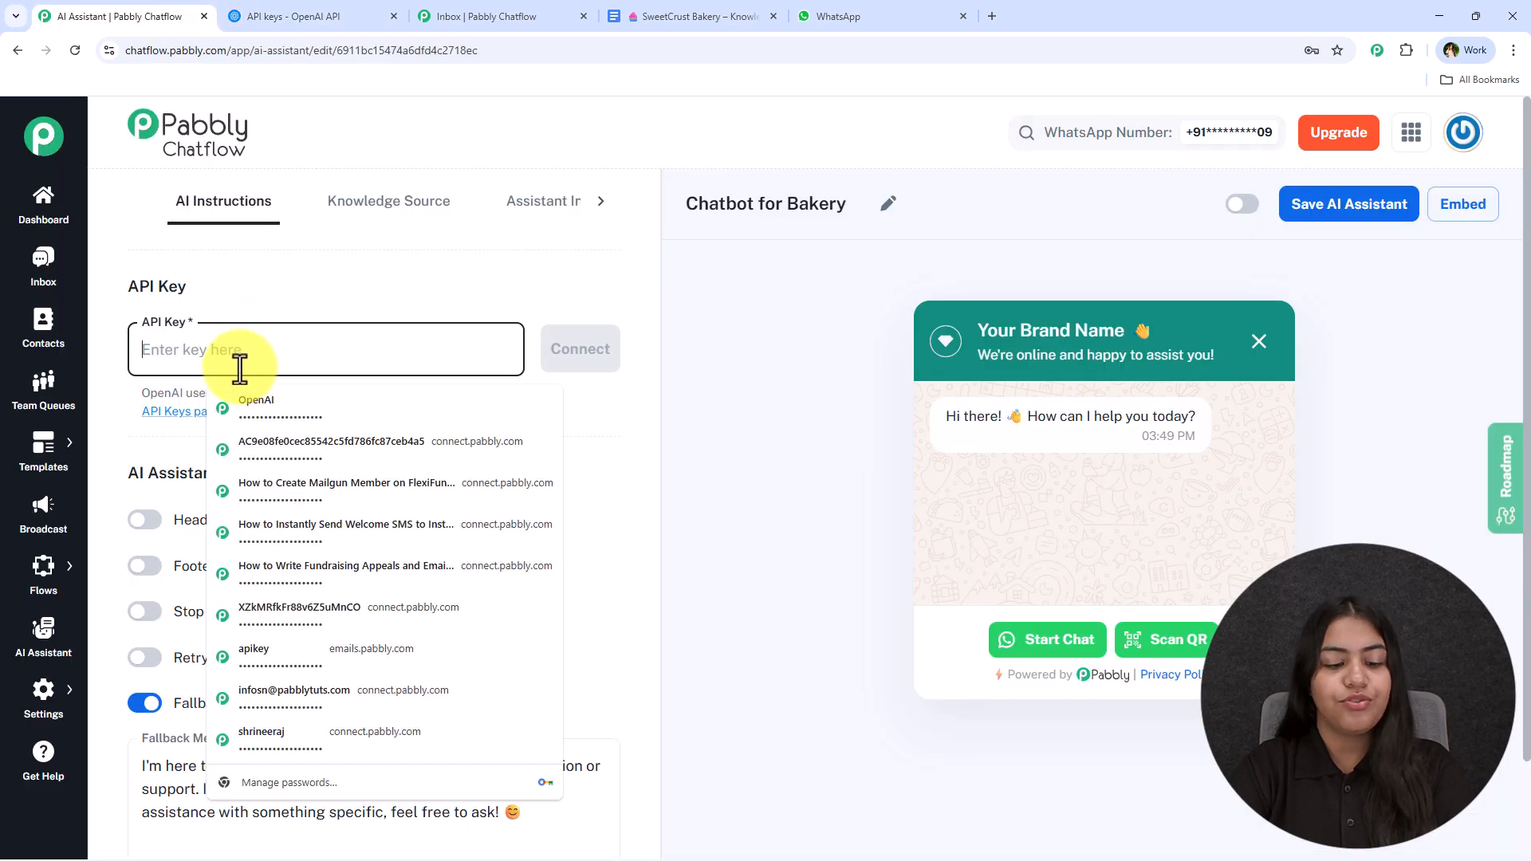
pyautogui.hotkey('ctrl', 'v')
pyautogui.click(599, 358)
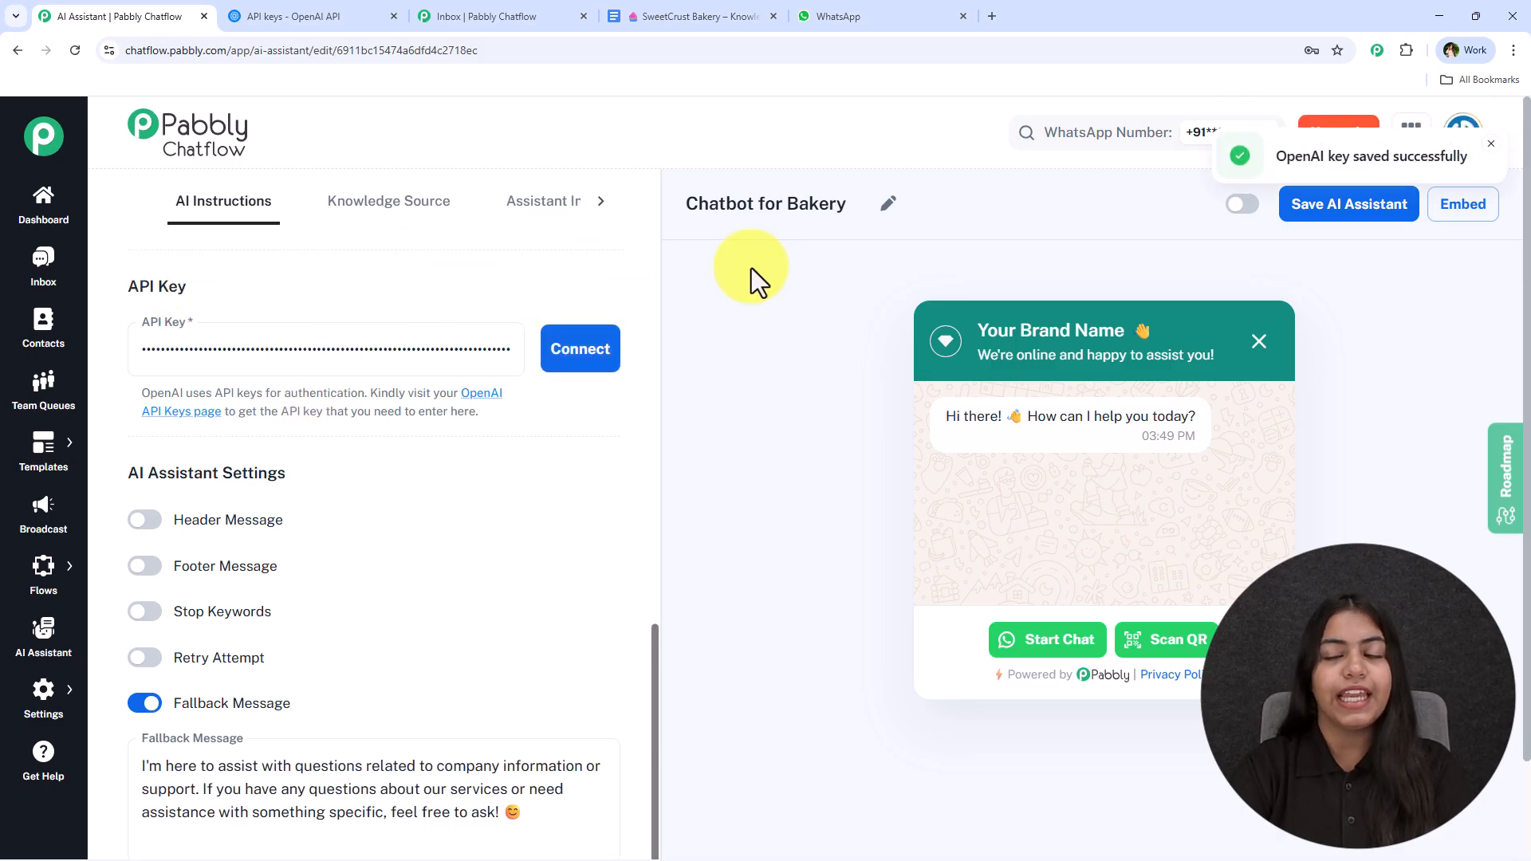
# - Dismiss the generated-key dialog on the OpenAI page and return to the AI assistant in Pabbly Chatflow
pyautogui.click(375, 15)
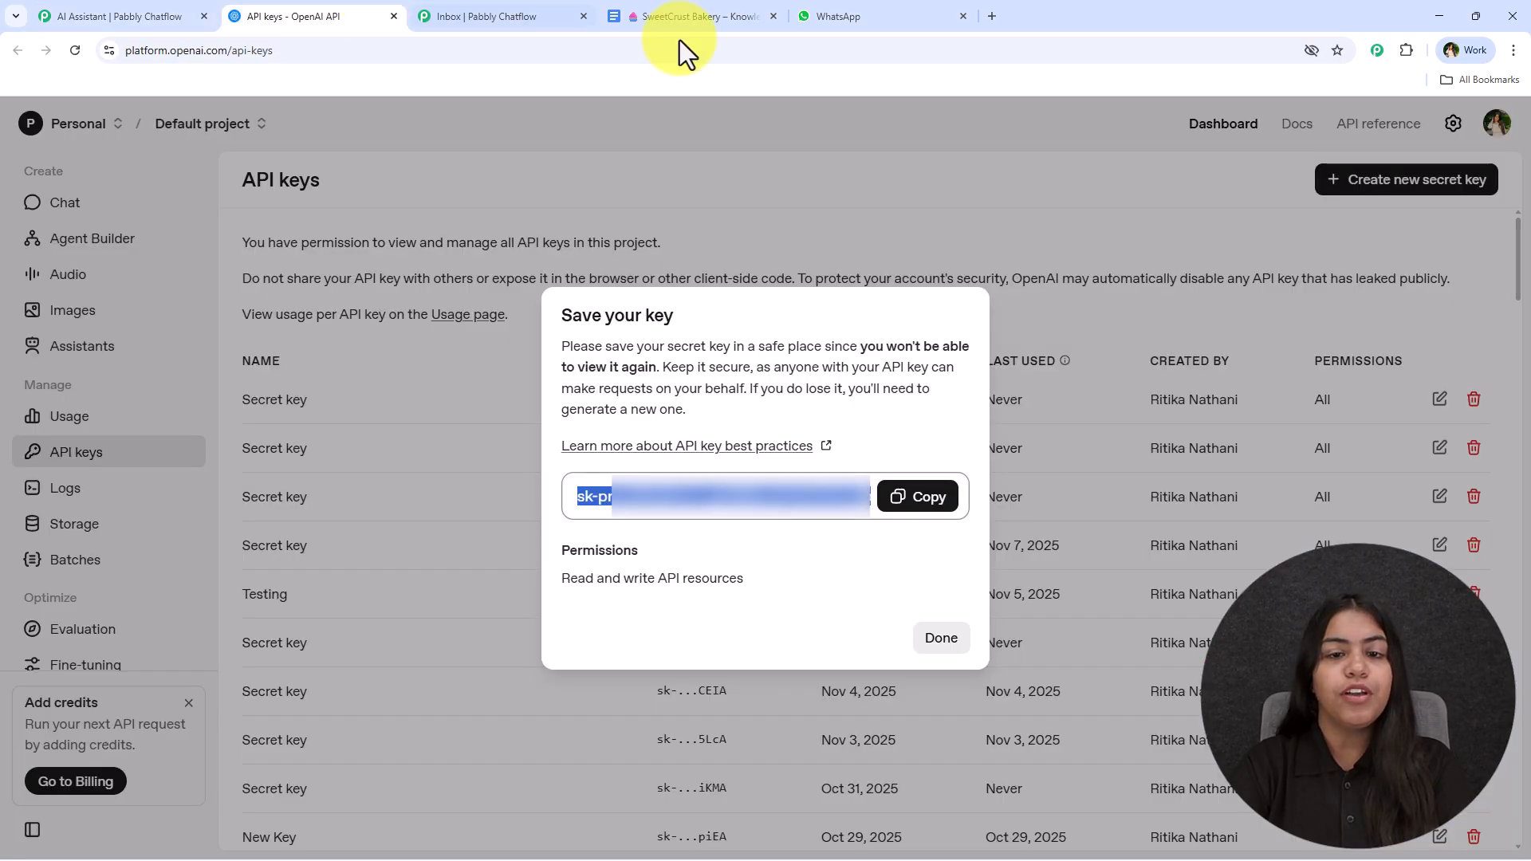
pyautogui.click(941, 638)
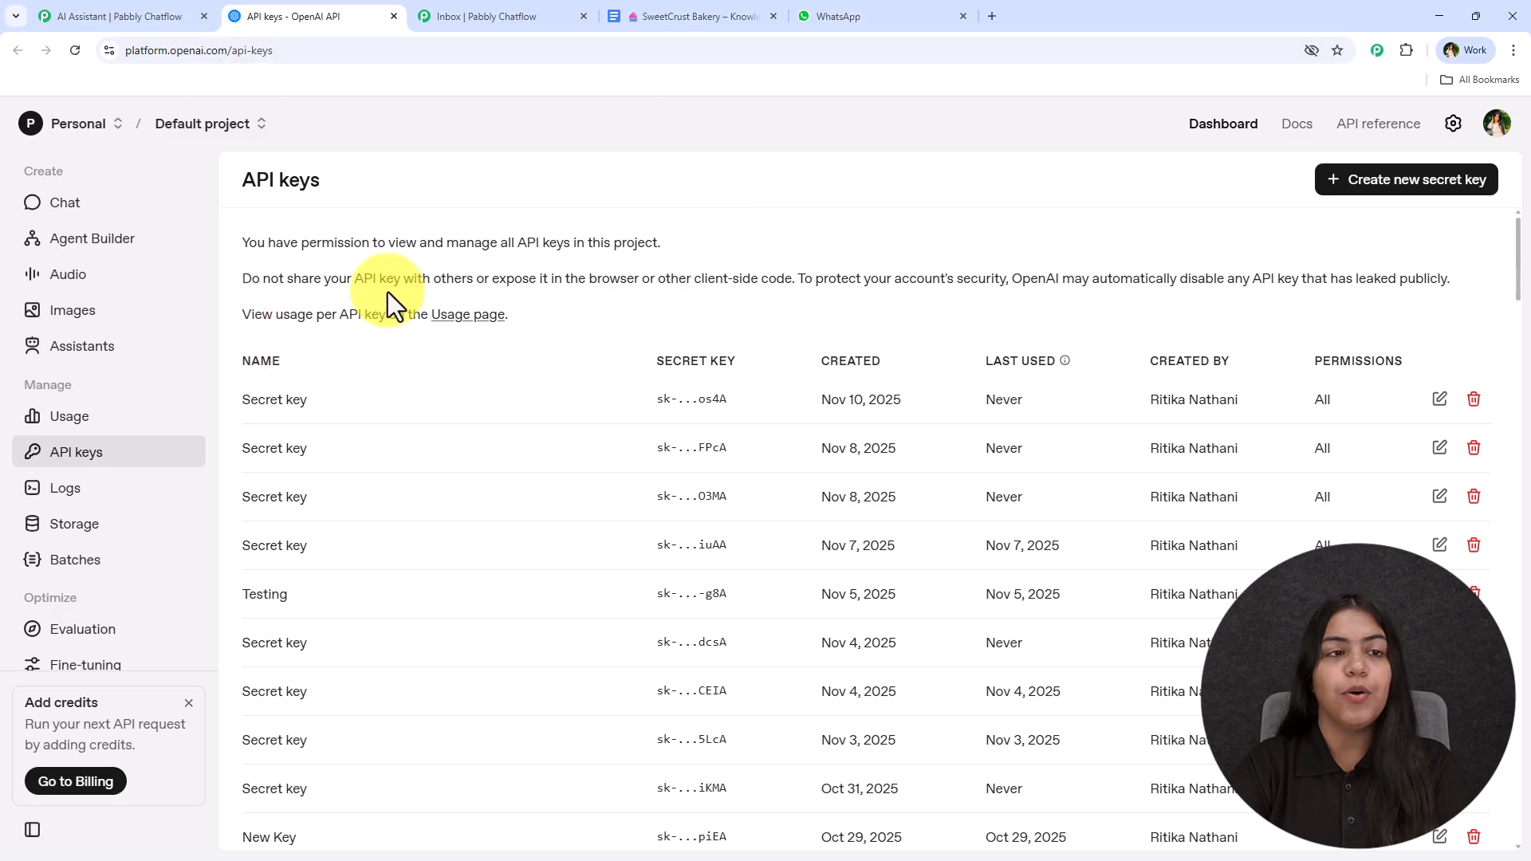
pyautogui.click(48, 16)
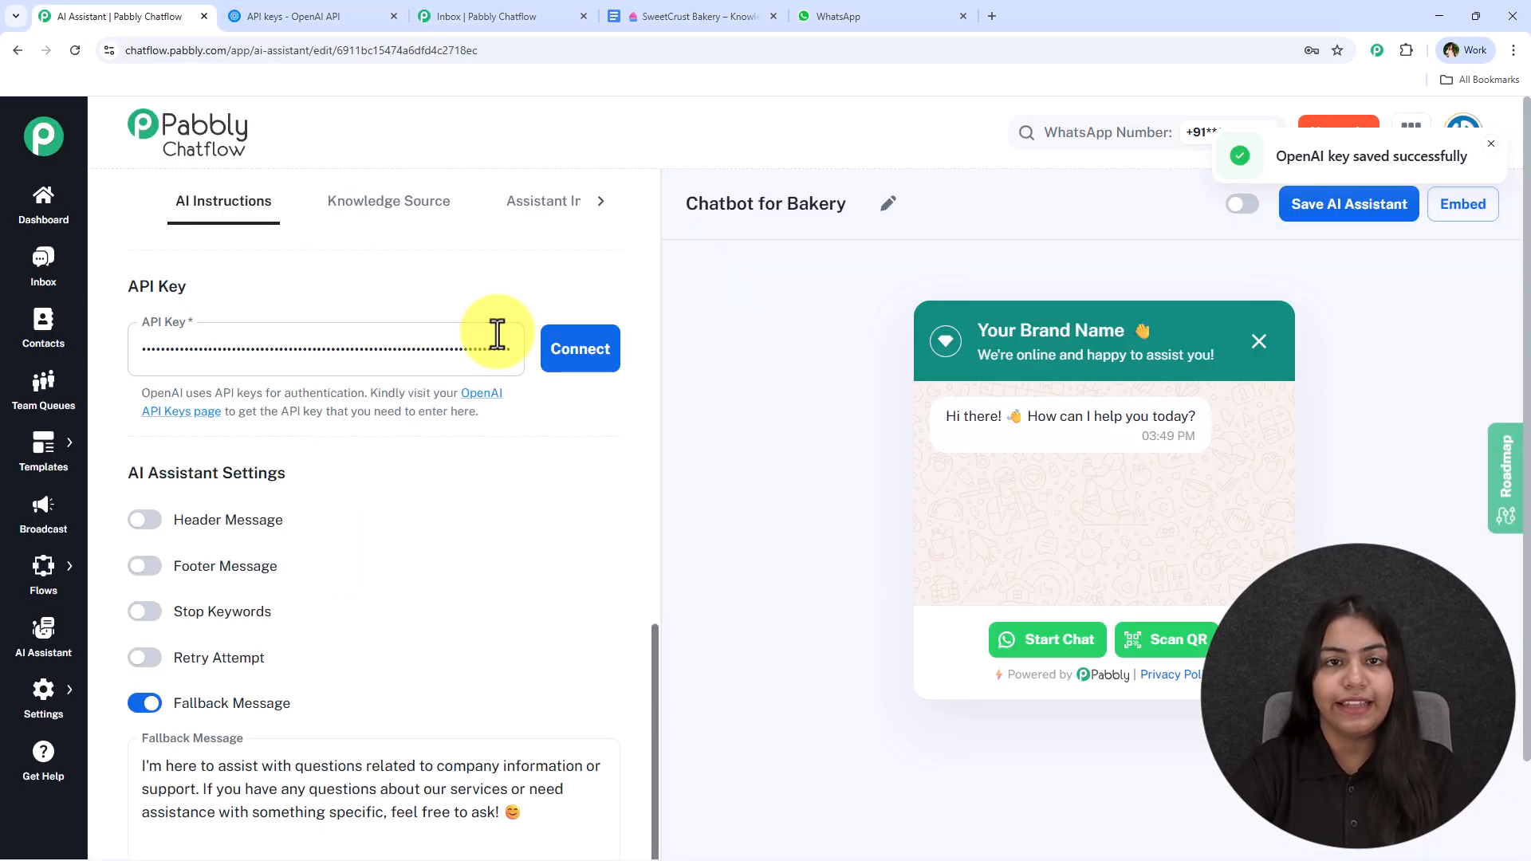
# - Try enabling the header and footer messages in the AI Assistant Settings, with "Hey" as the header
pyautogui.scroll(-2, 375, 370)
pyautogui.moveTo(114, 357); pyautogui.dragTo(320, 366)
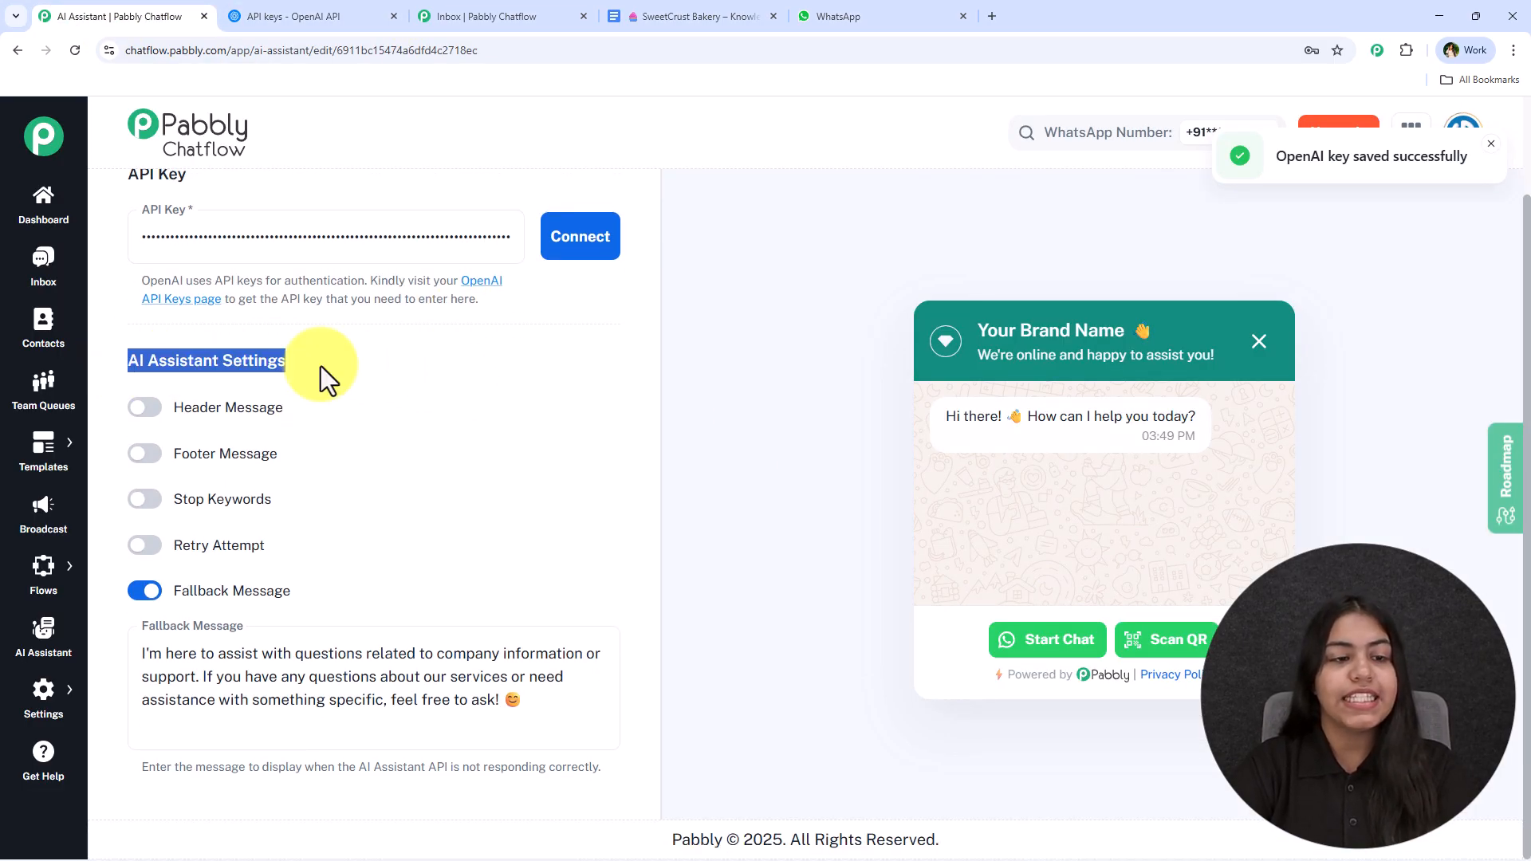
pyautogui.click(322, 365)
pyautogui.moveTo(294, 590); pyautogui.dragTo(150, 389)
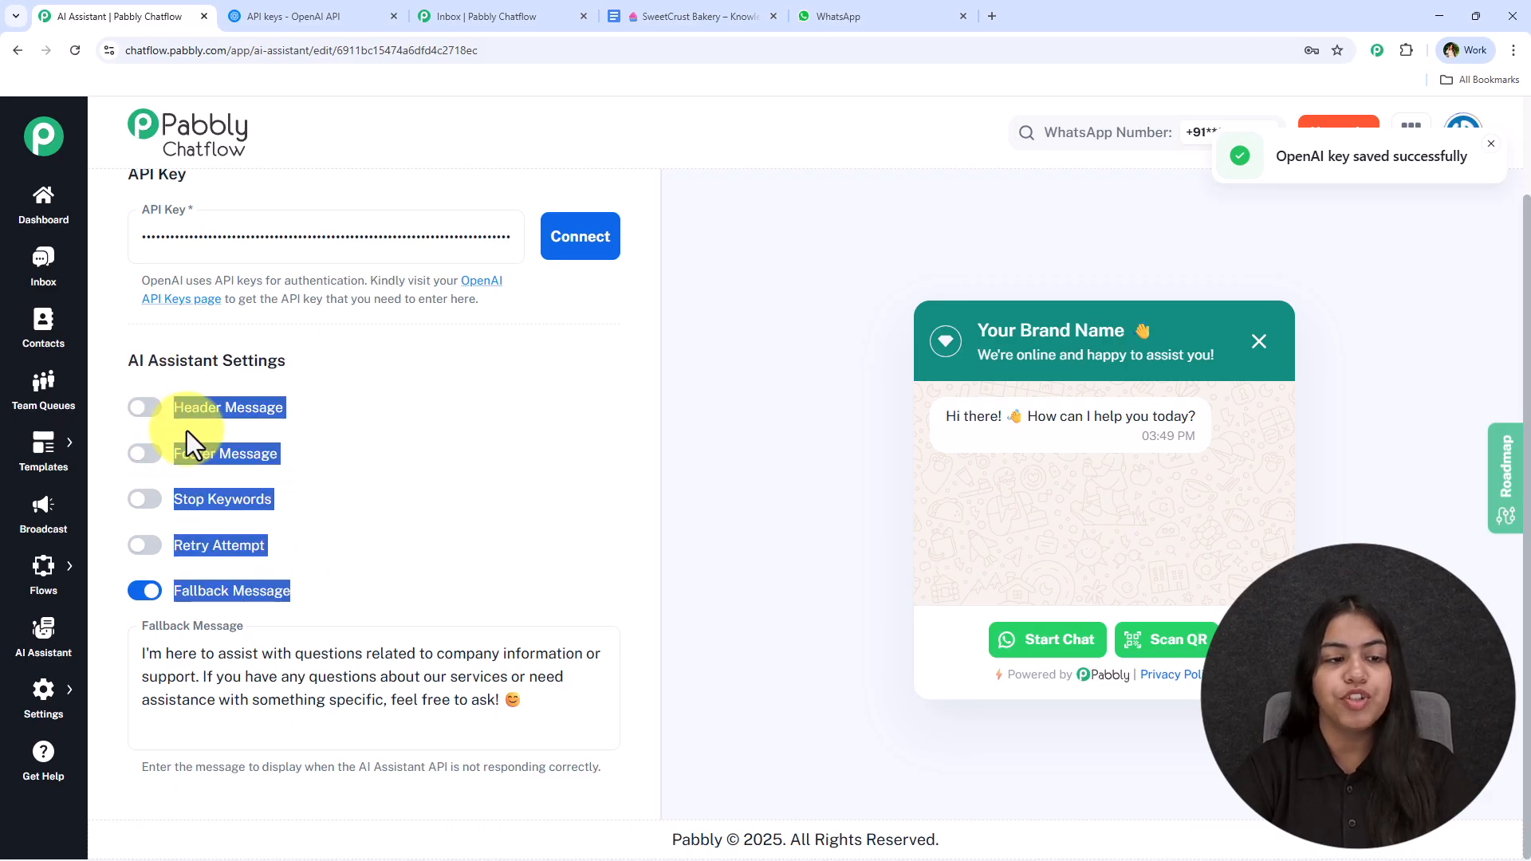
pyautogui.click(145, 407)
pyautogui.click(147, 574)
pyautogui.scroll(-2, 343, 439)
pyautogui.click(287, 311)
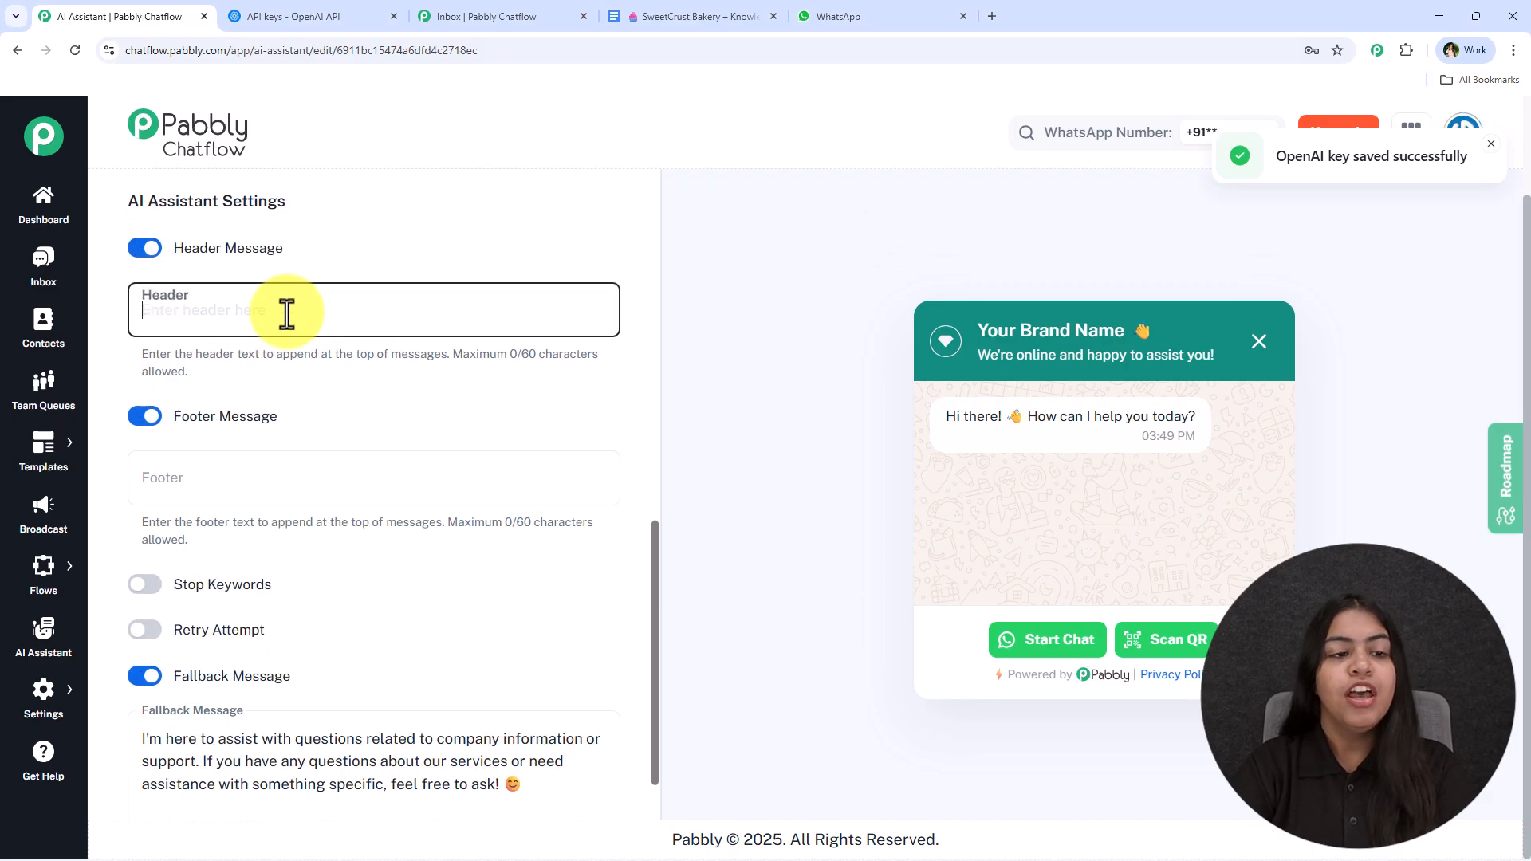
pyautogui.write('Hey')
# - Try out a footer text and switch the header and footer messages off again
pyautogui.click(205, 481)
pyautogui.write('V')
pyautogui.write('Buye')
pyautogui.doubleClick(231, 481)
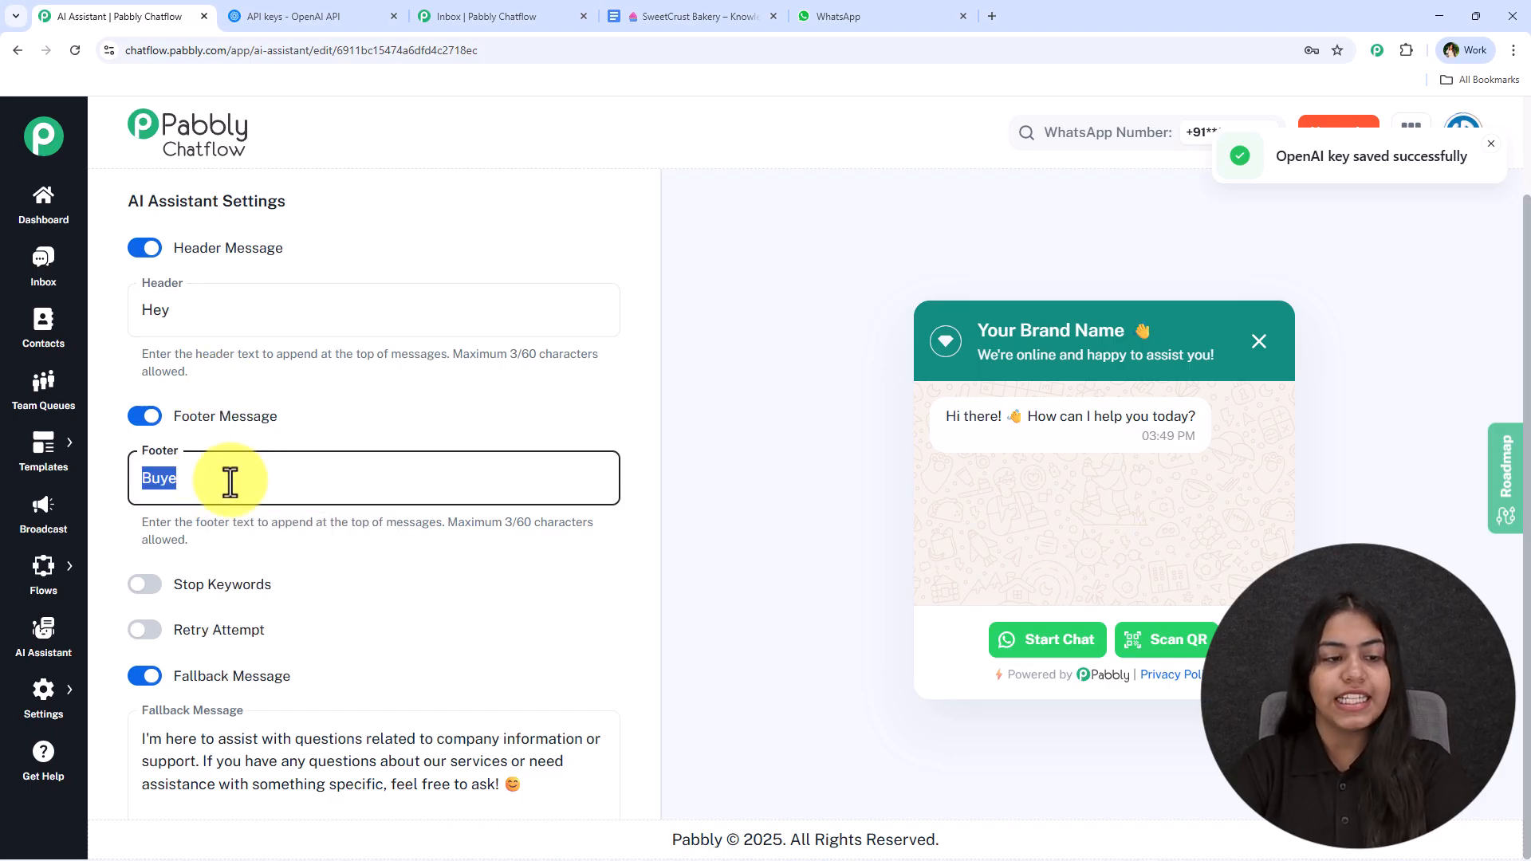
pyautogui.click(144, 416)
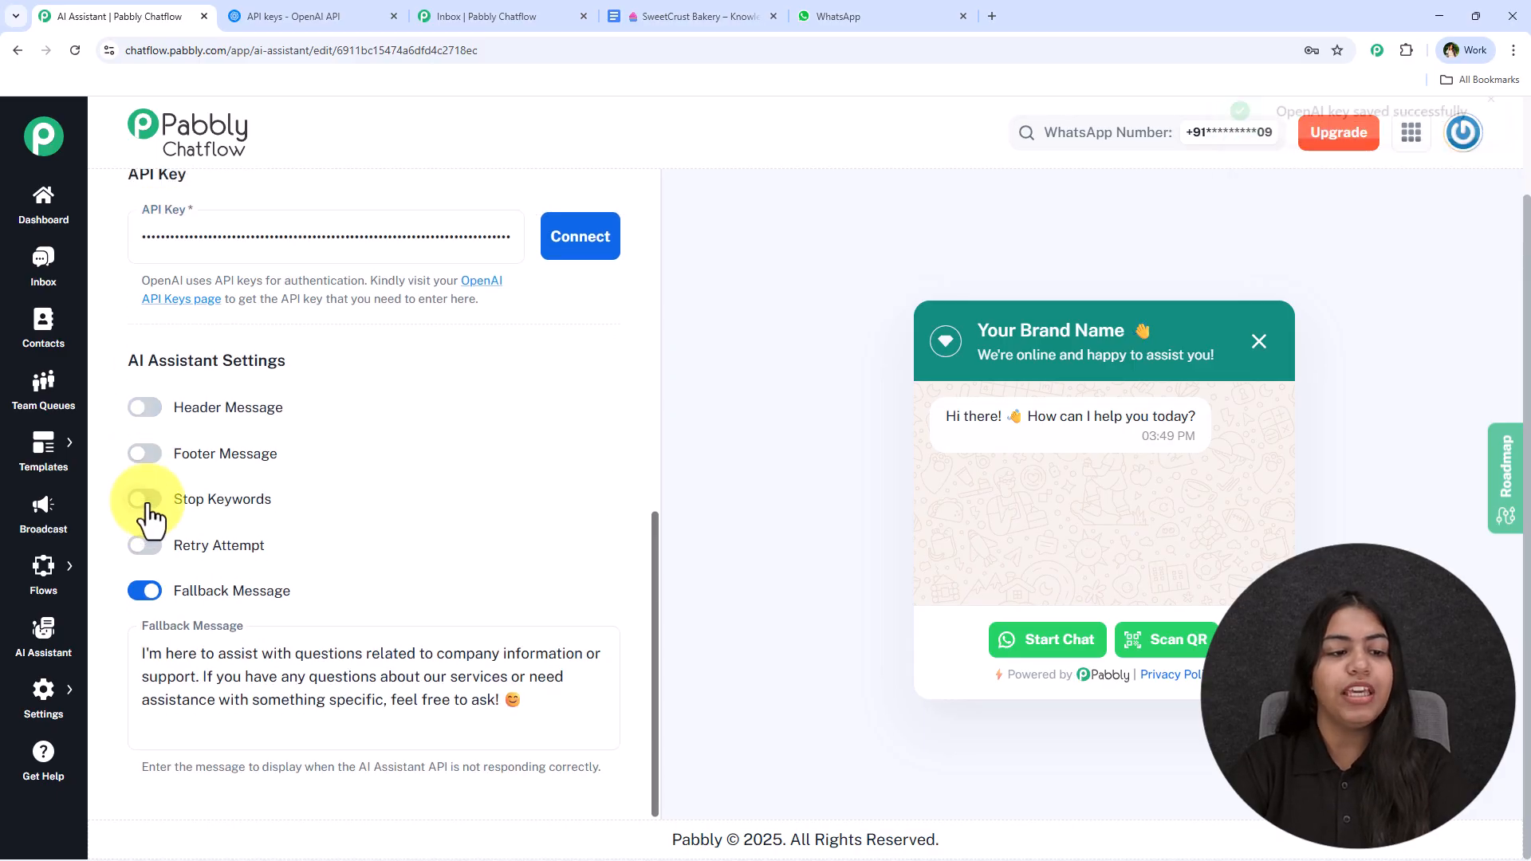
# - Enable stop keywords for the AI assistant and add "stop" and "human"
pyautogui.click(145, 502)
pyautogui.click(326, 438)
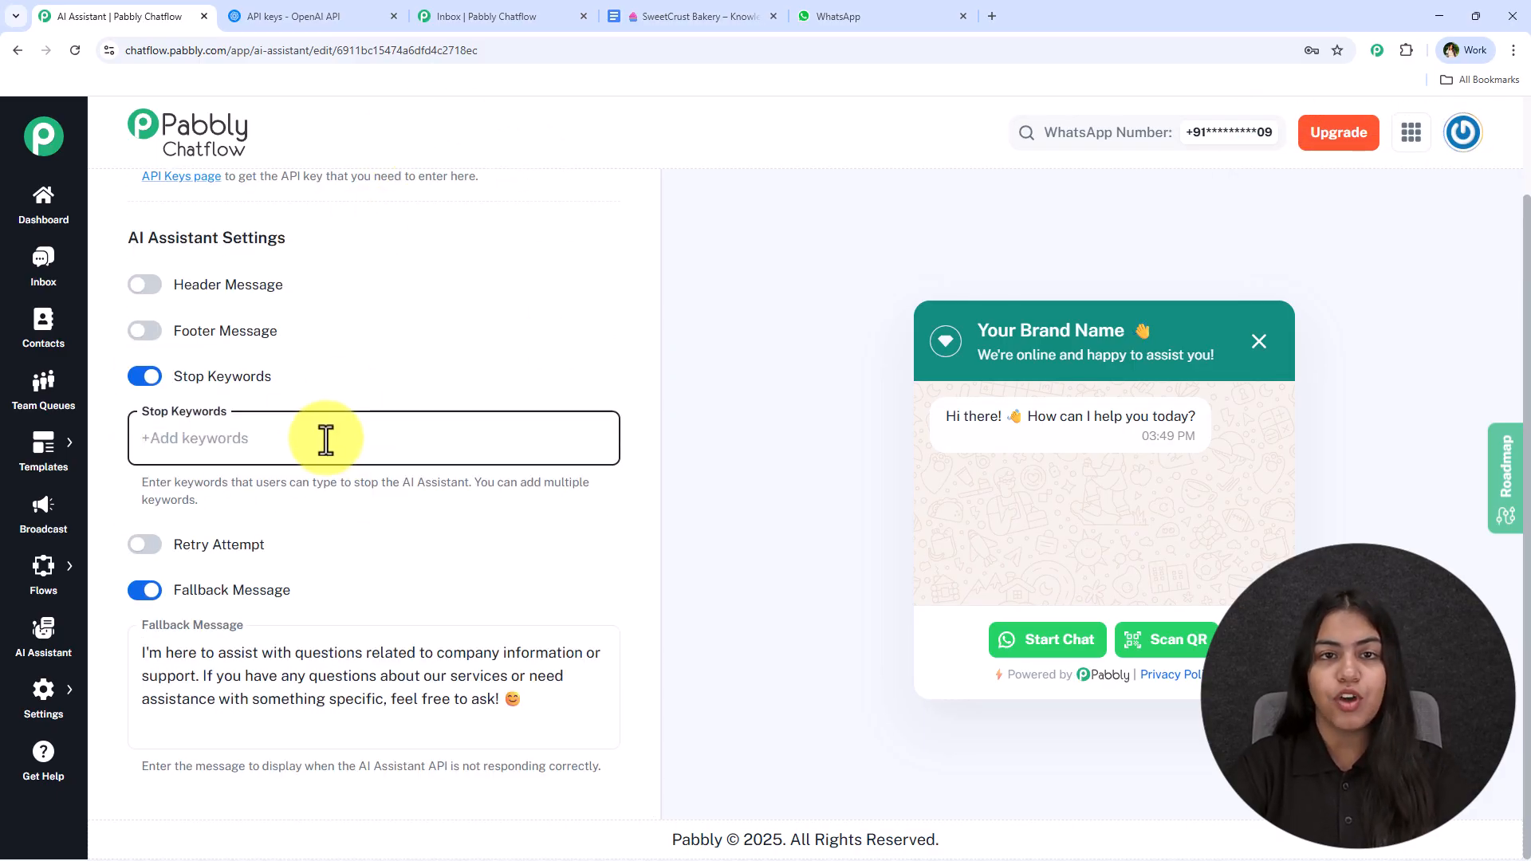
pyautogui.write('STop')
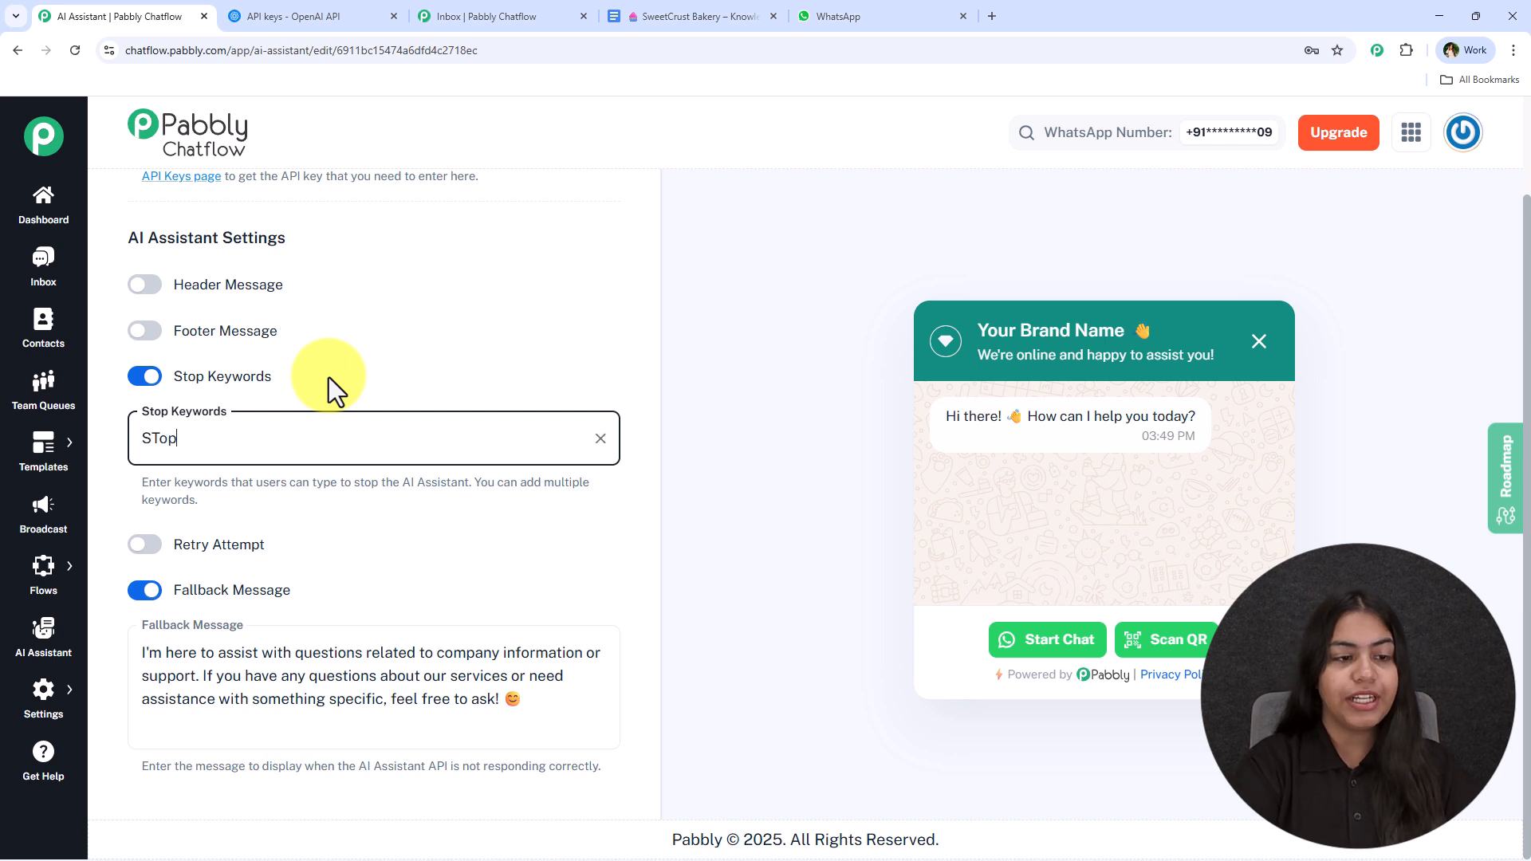
pyautogui.press('Return')
pyautogui.write('human')
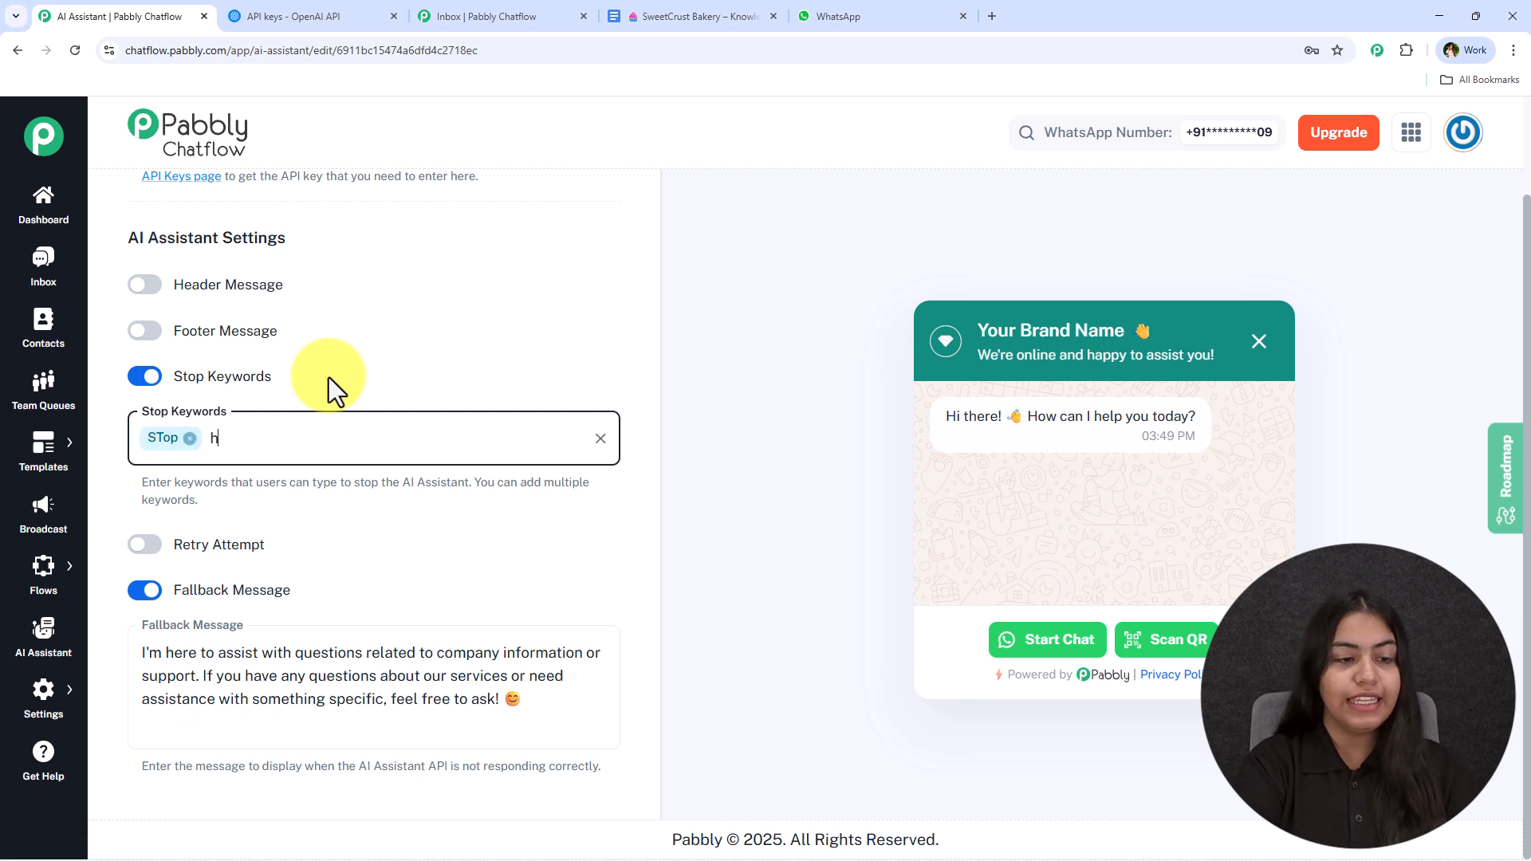
pyautogui.press('Return')
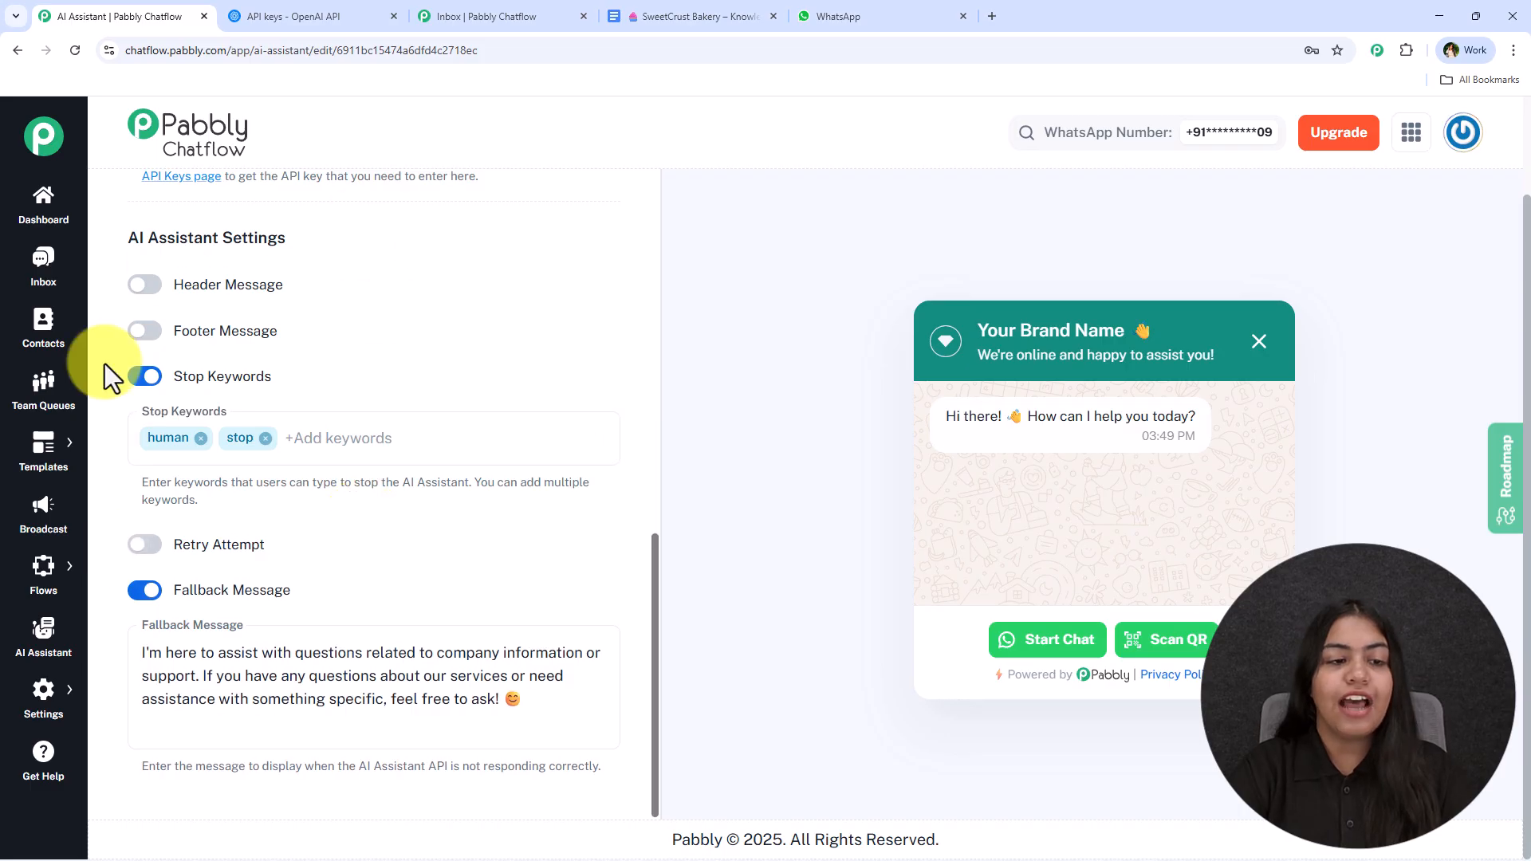
# - Enable retry attempts for the AI assistant and set their number to 2
pyautogui.click(144, 545)
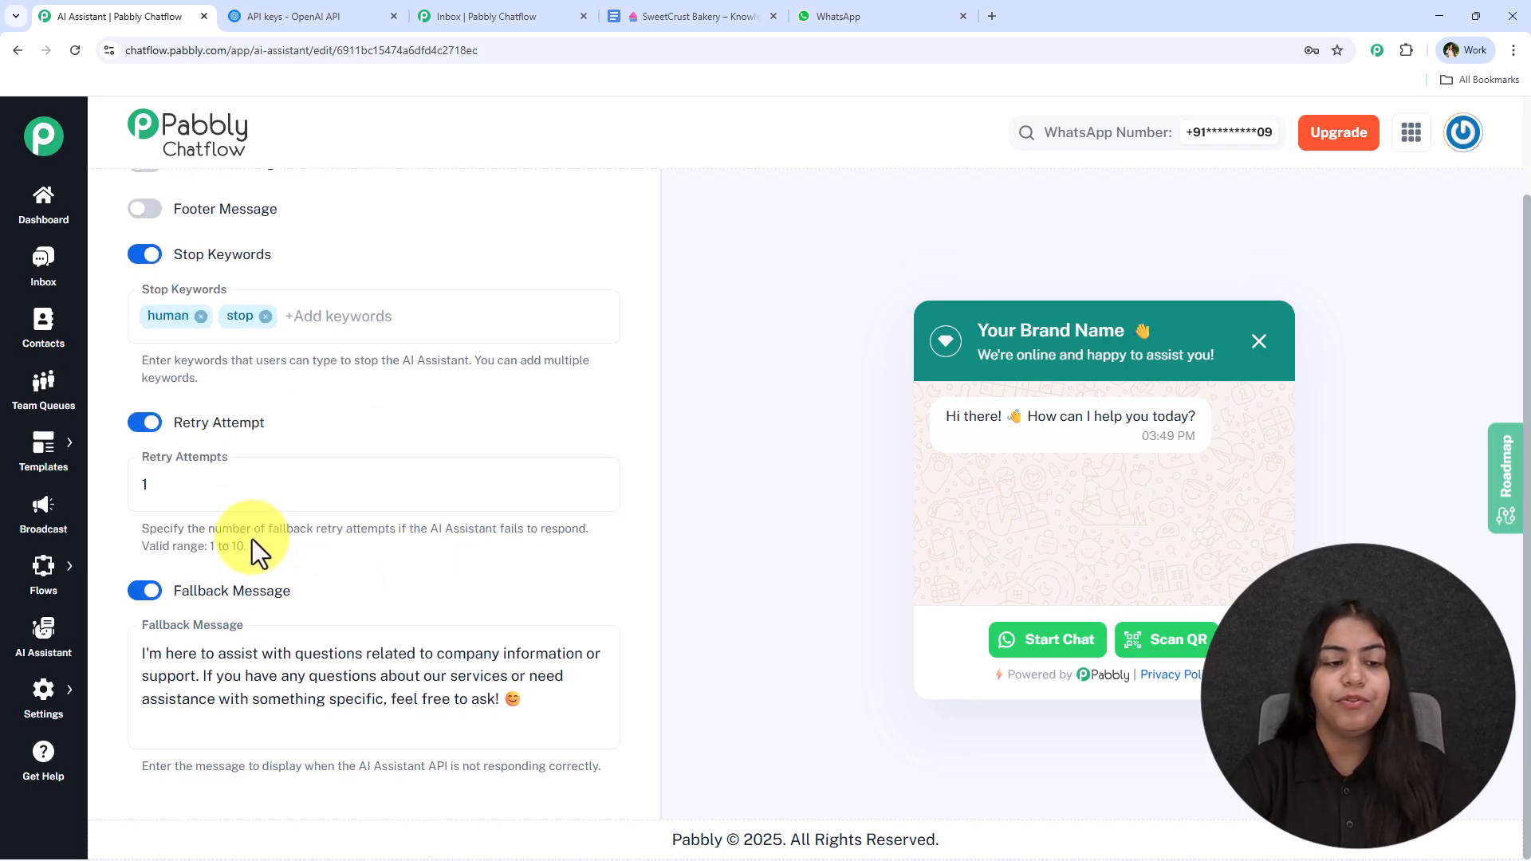
pyautogui.moveTo(252, 529); pyautogui.dragTo(452, 531)
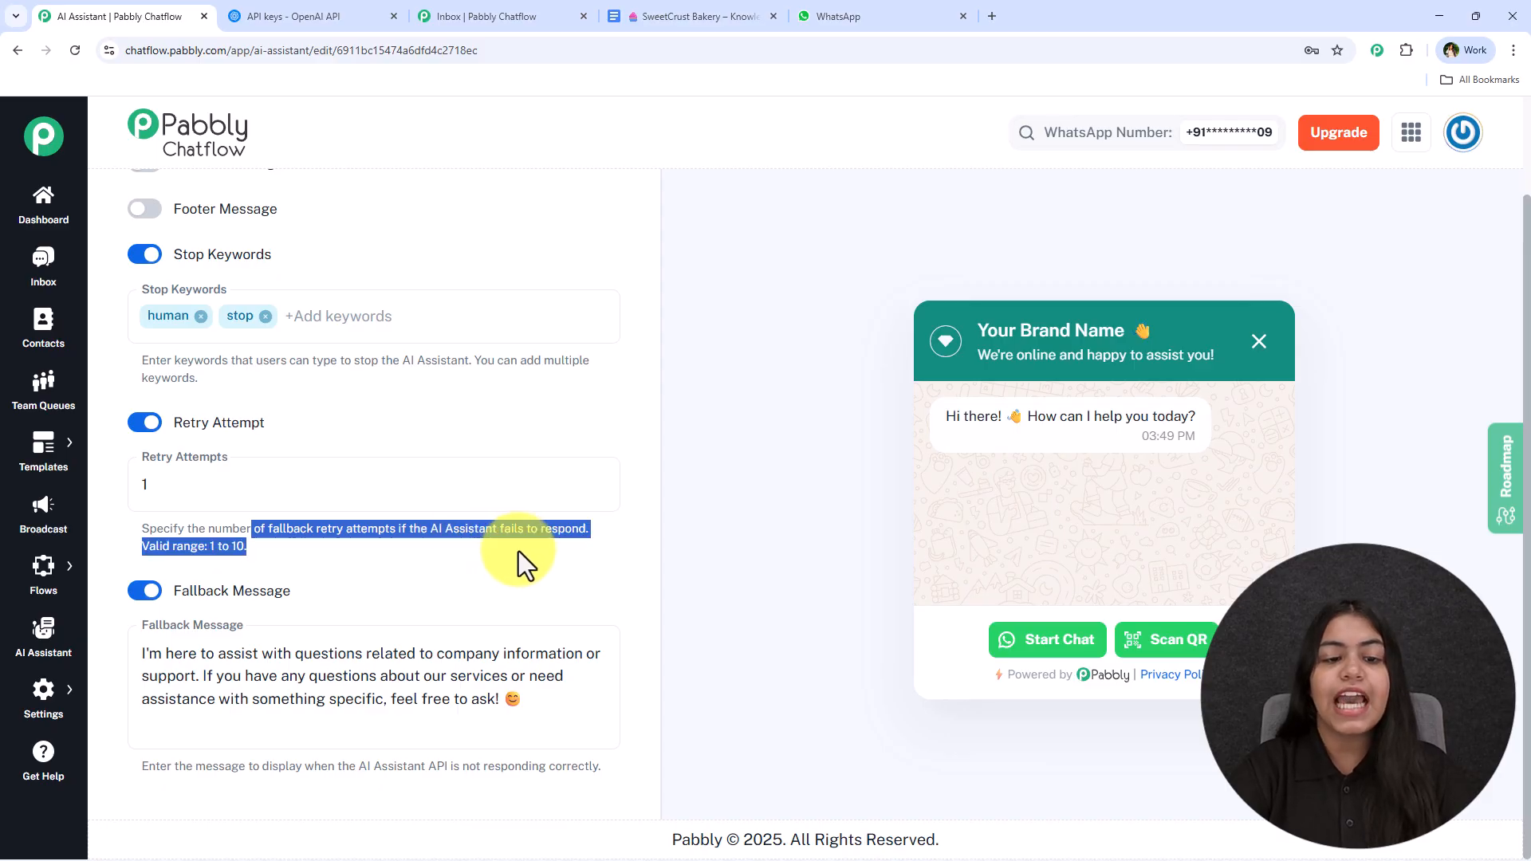
pyautogui.click(236, 496)
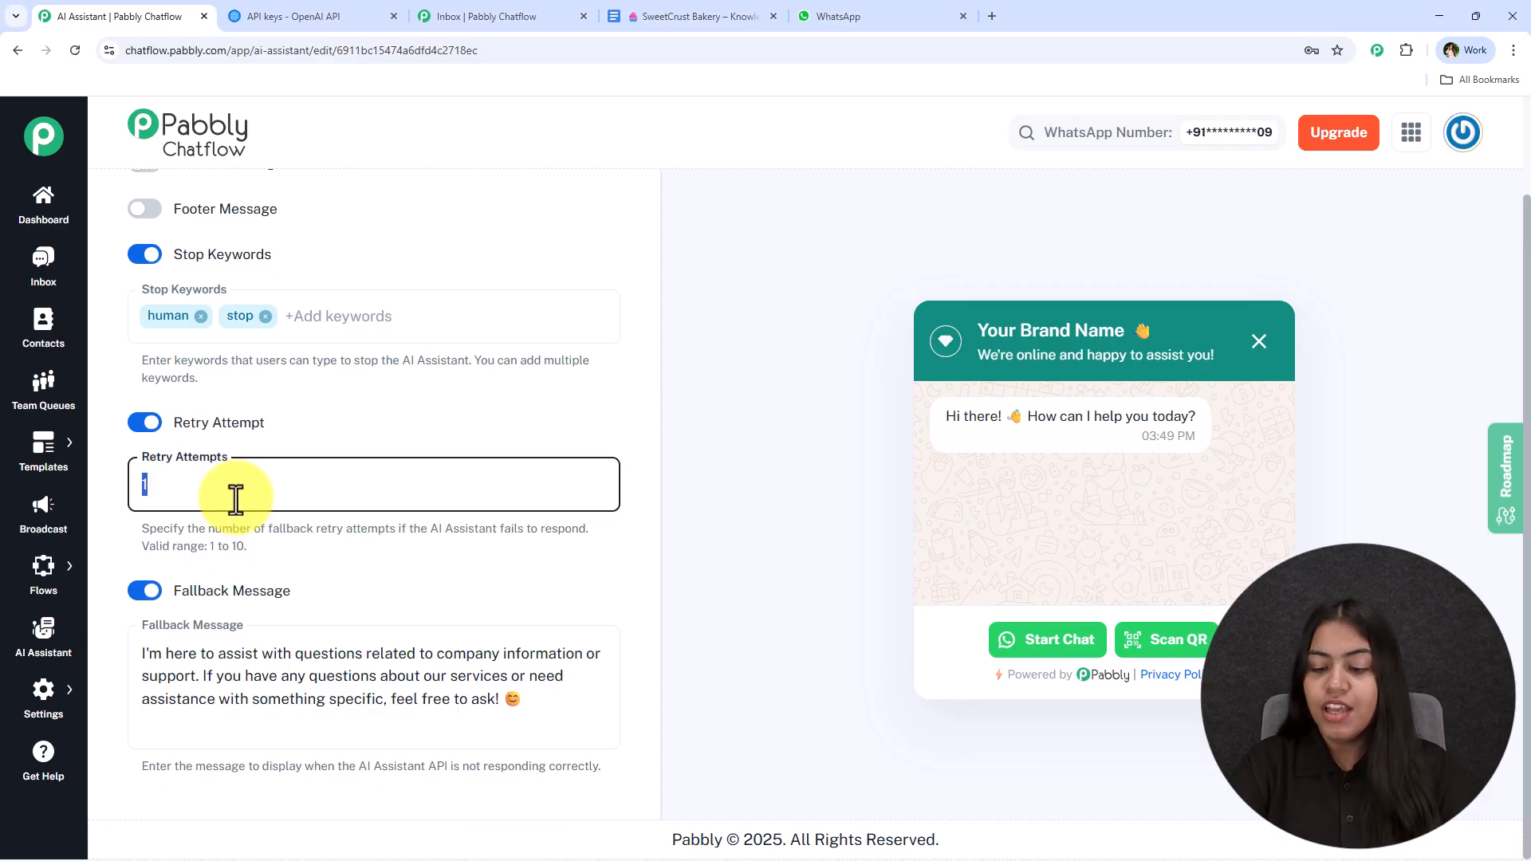
pyautogui.click(328, 557)
# - Add the support e-mail address to the fallback message after "feel free to ask"
pyautogui.click(475, 701)
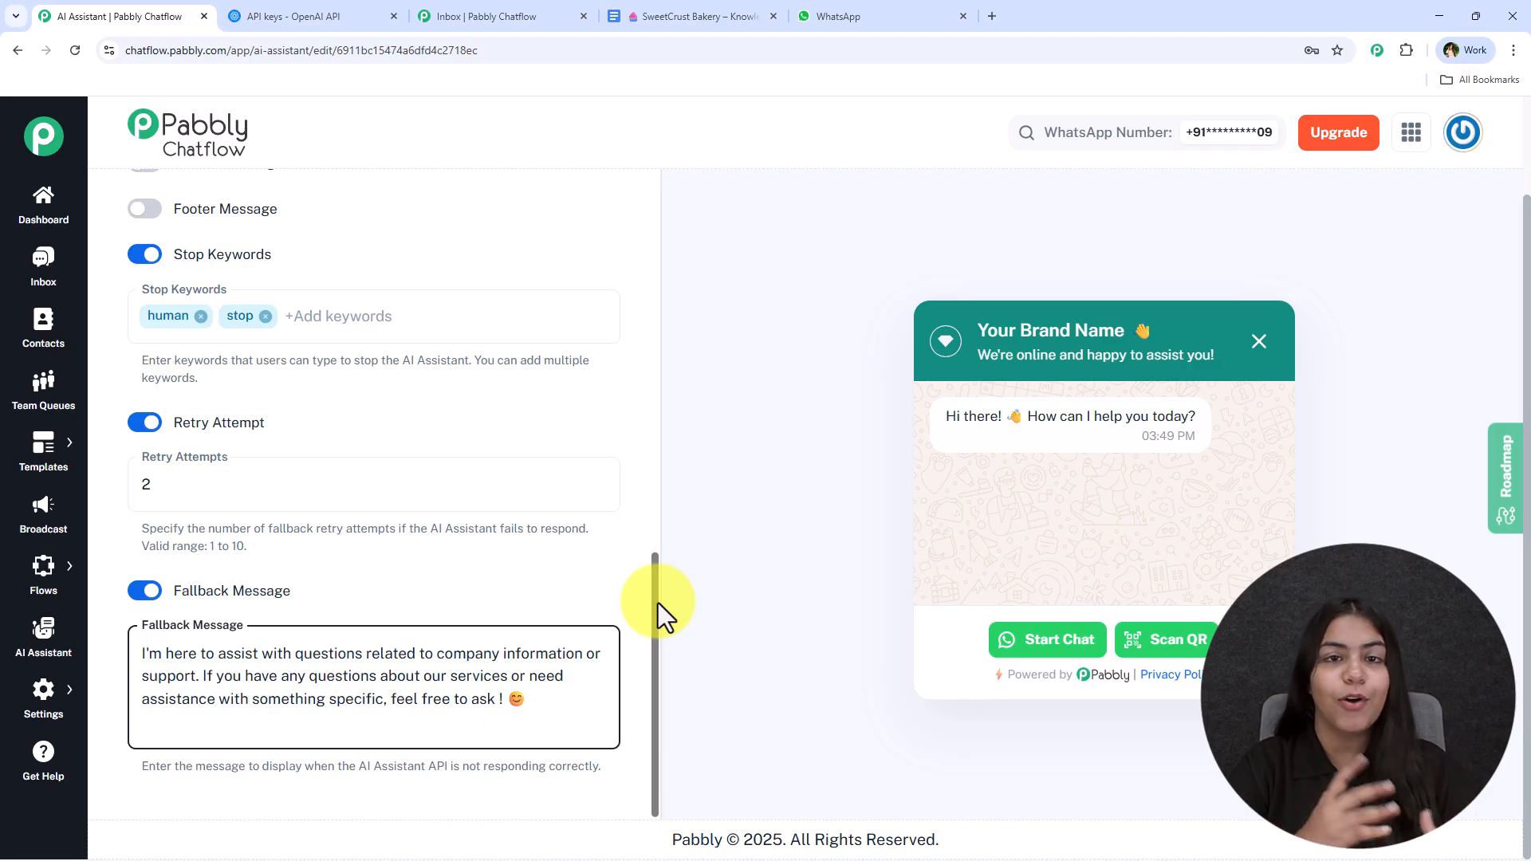
pyautogui.write('support')
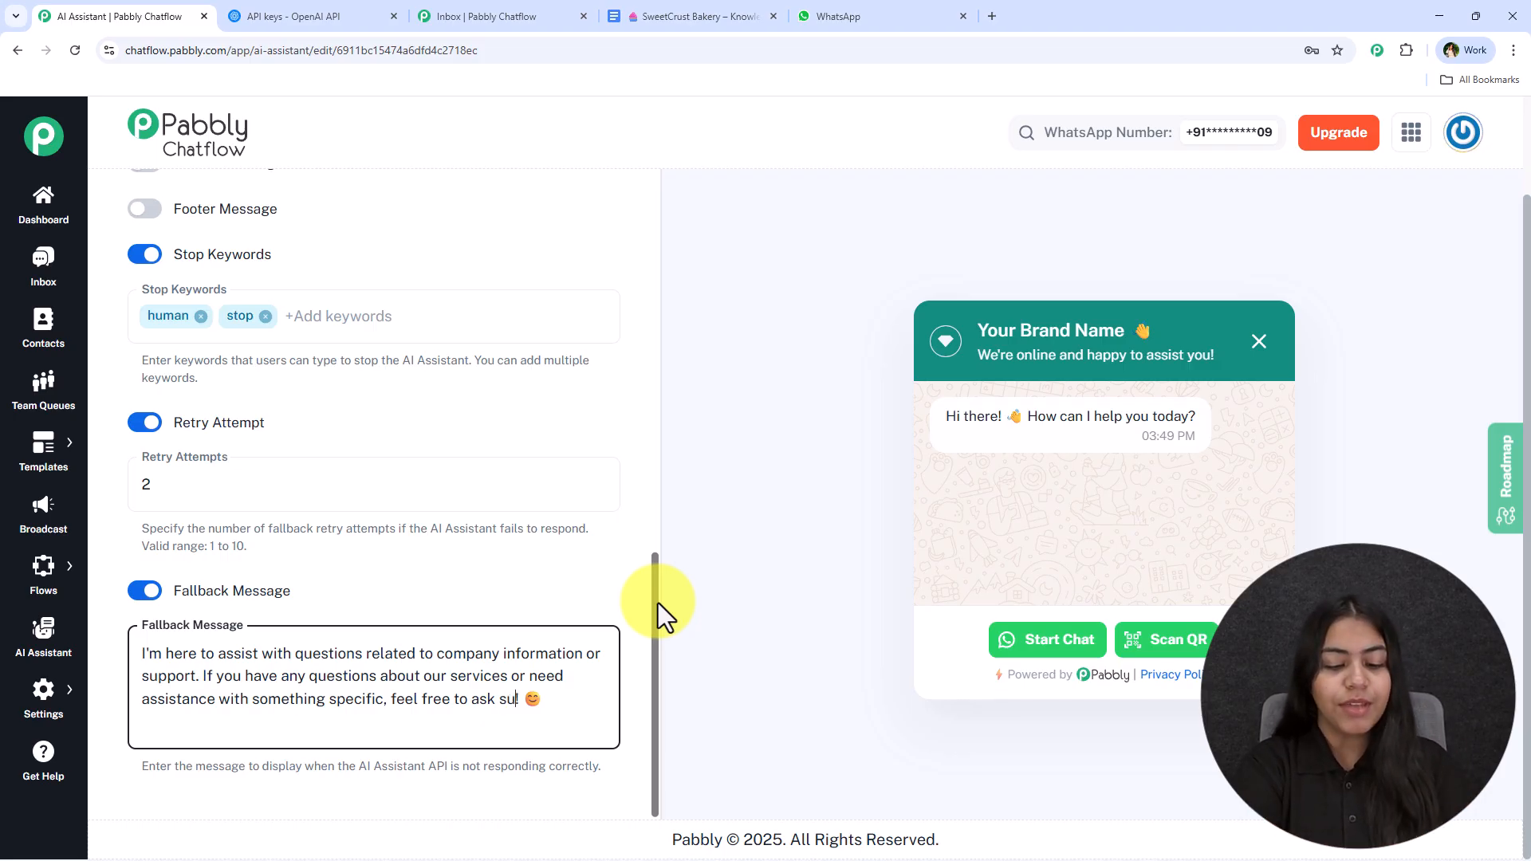
pyautogui.write('@test.')
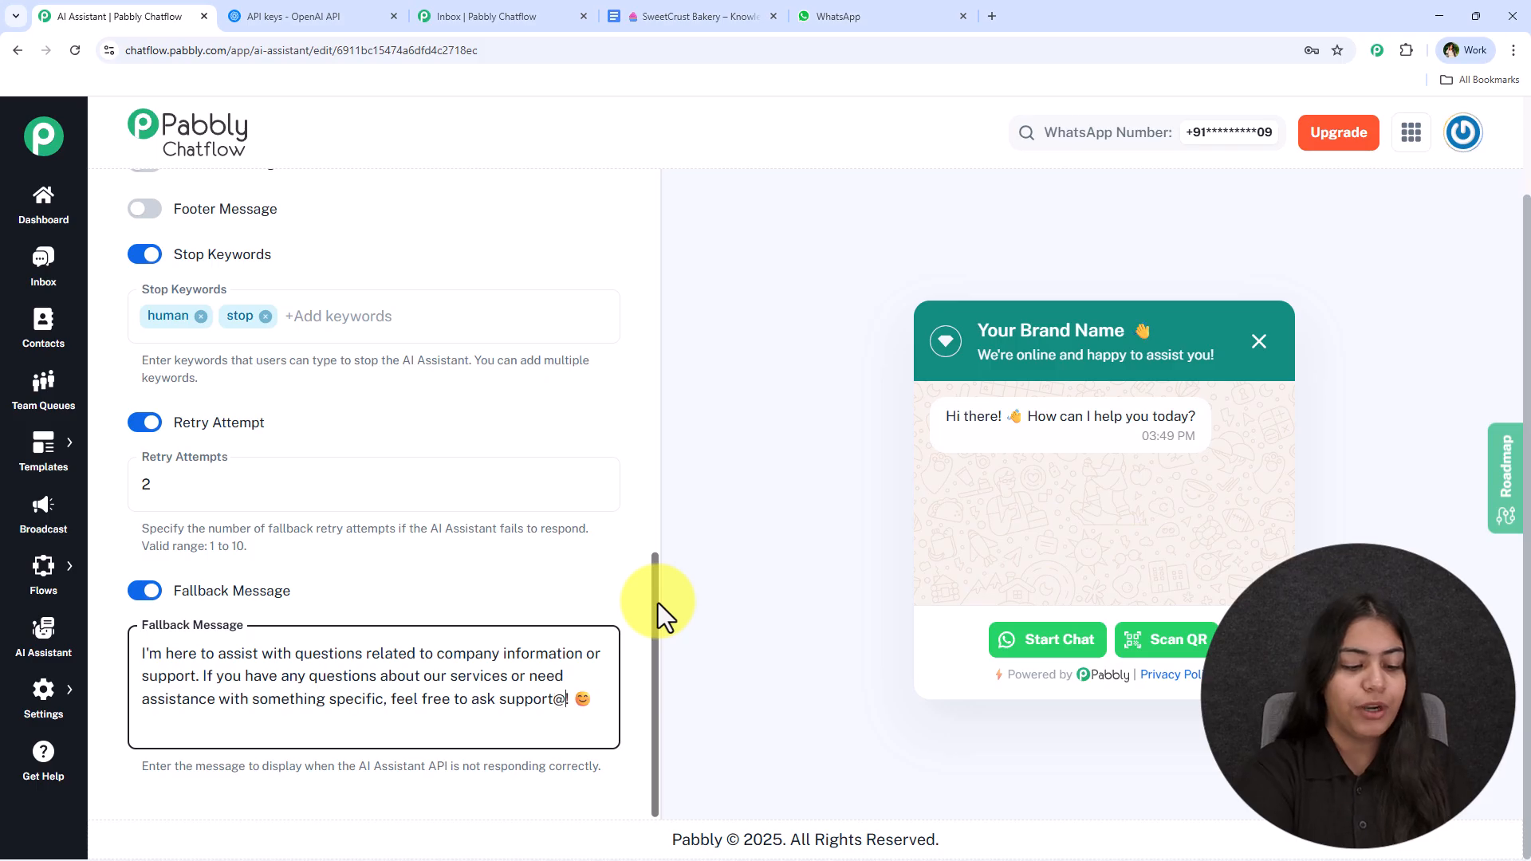
pyautogui.write('com')
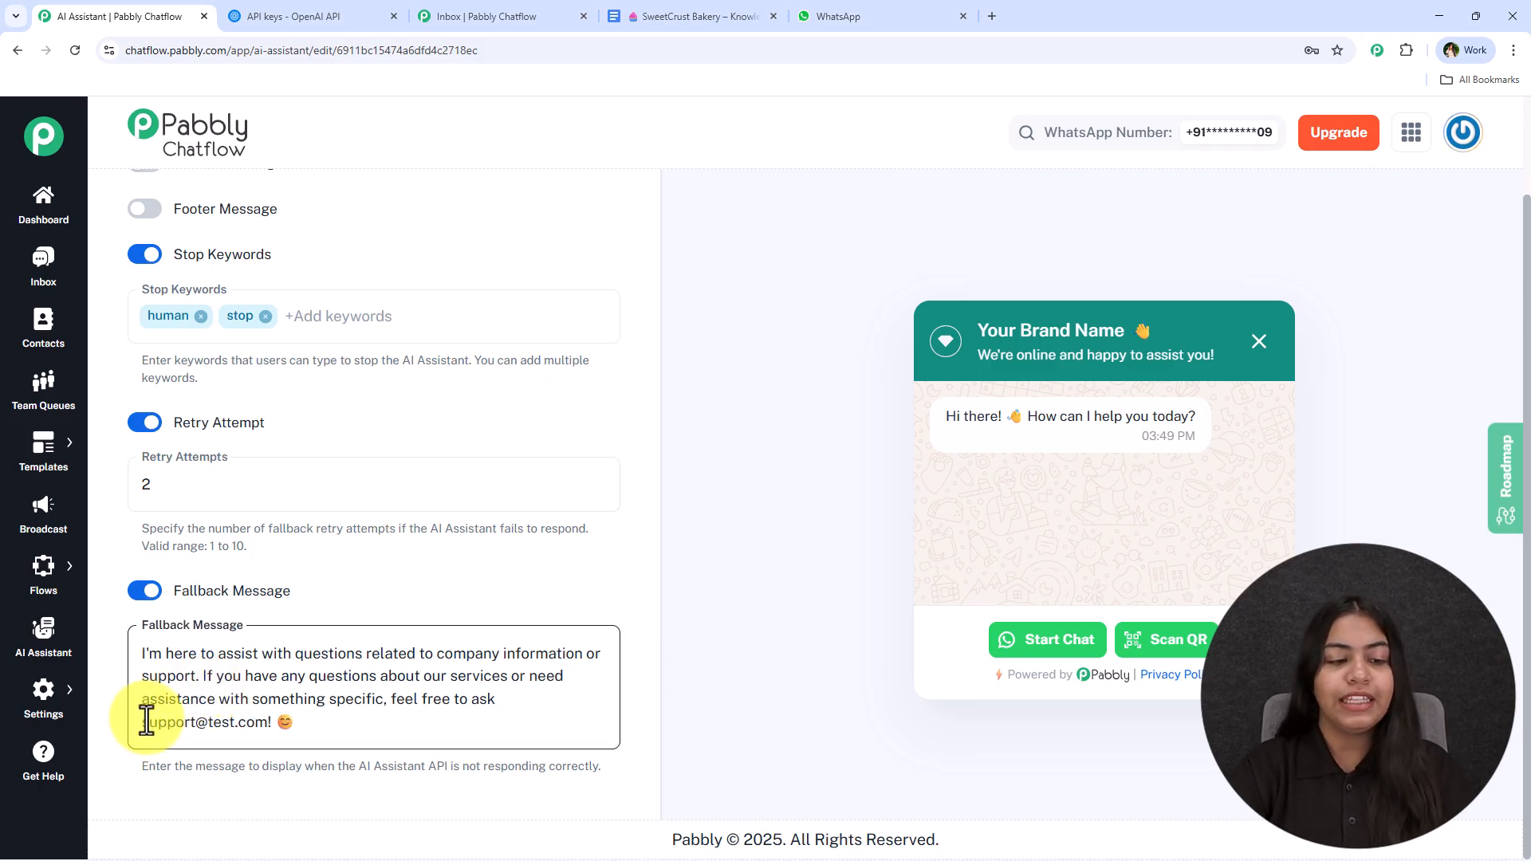
pyautogui.moveTo(271, 722); pyautogui.dragTo(134, 743)
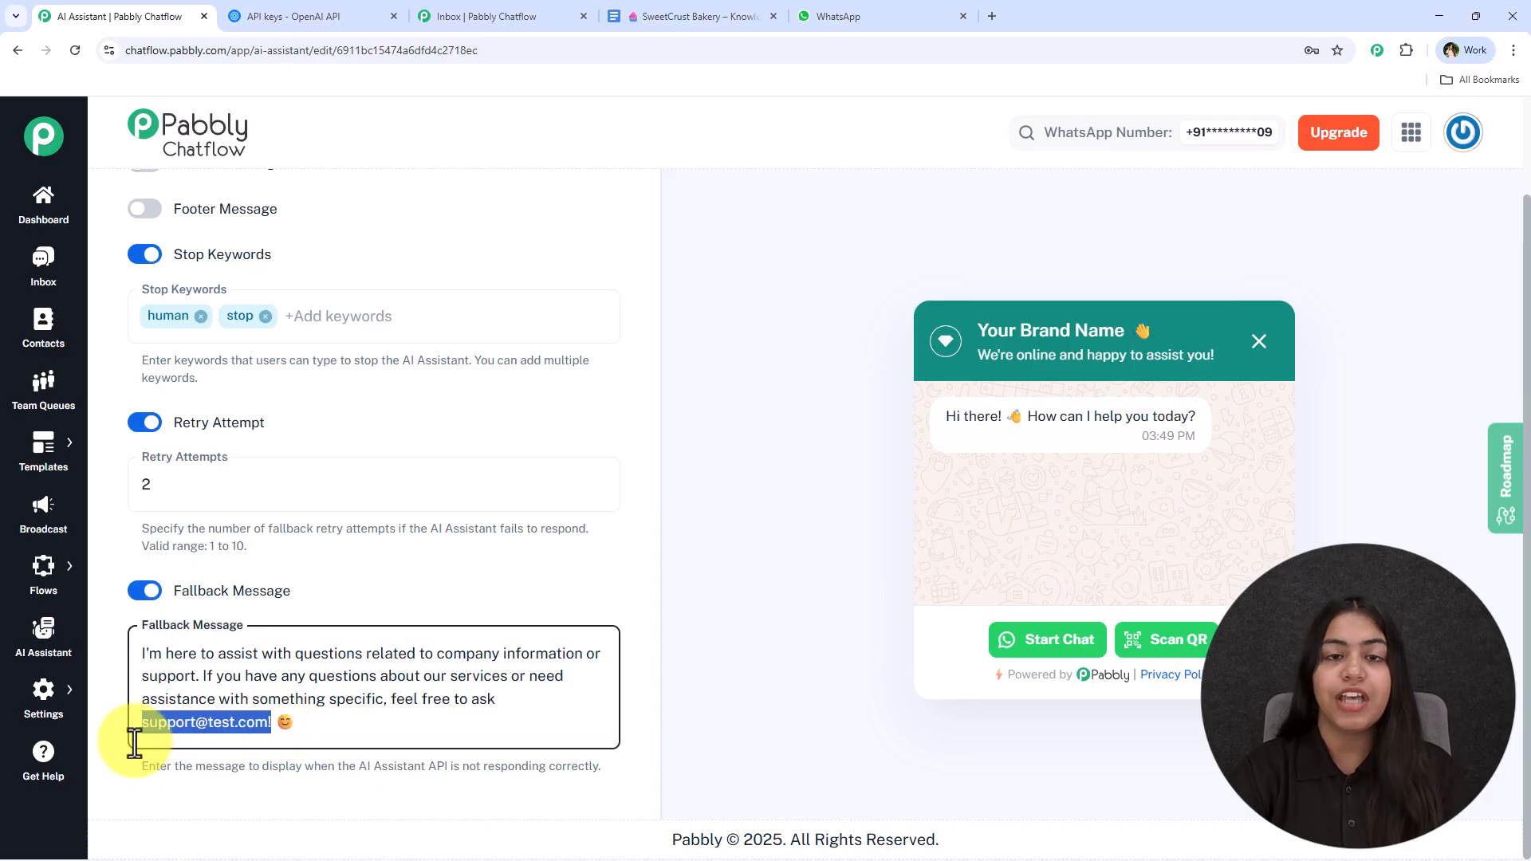
pyautogui.click(380, 575)
pyautogui.click(341, 651)
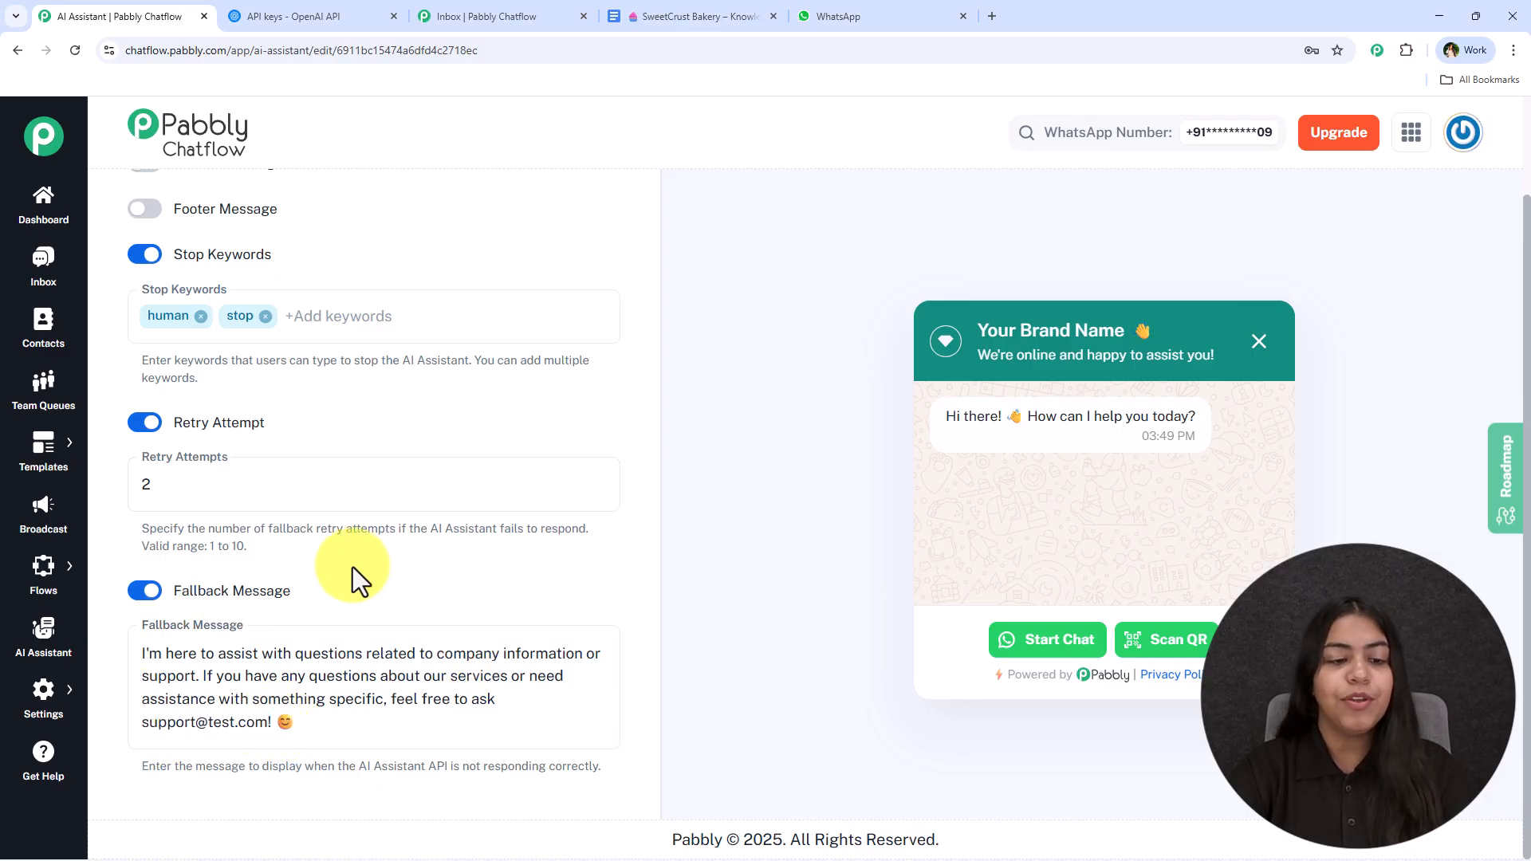
pyautogui.moveTo(142, 722); pyautogui.dragTo(370, 772)
pyautogui.click(454, 806)
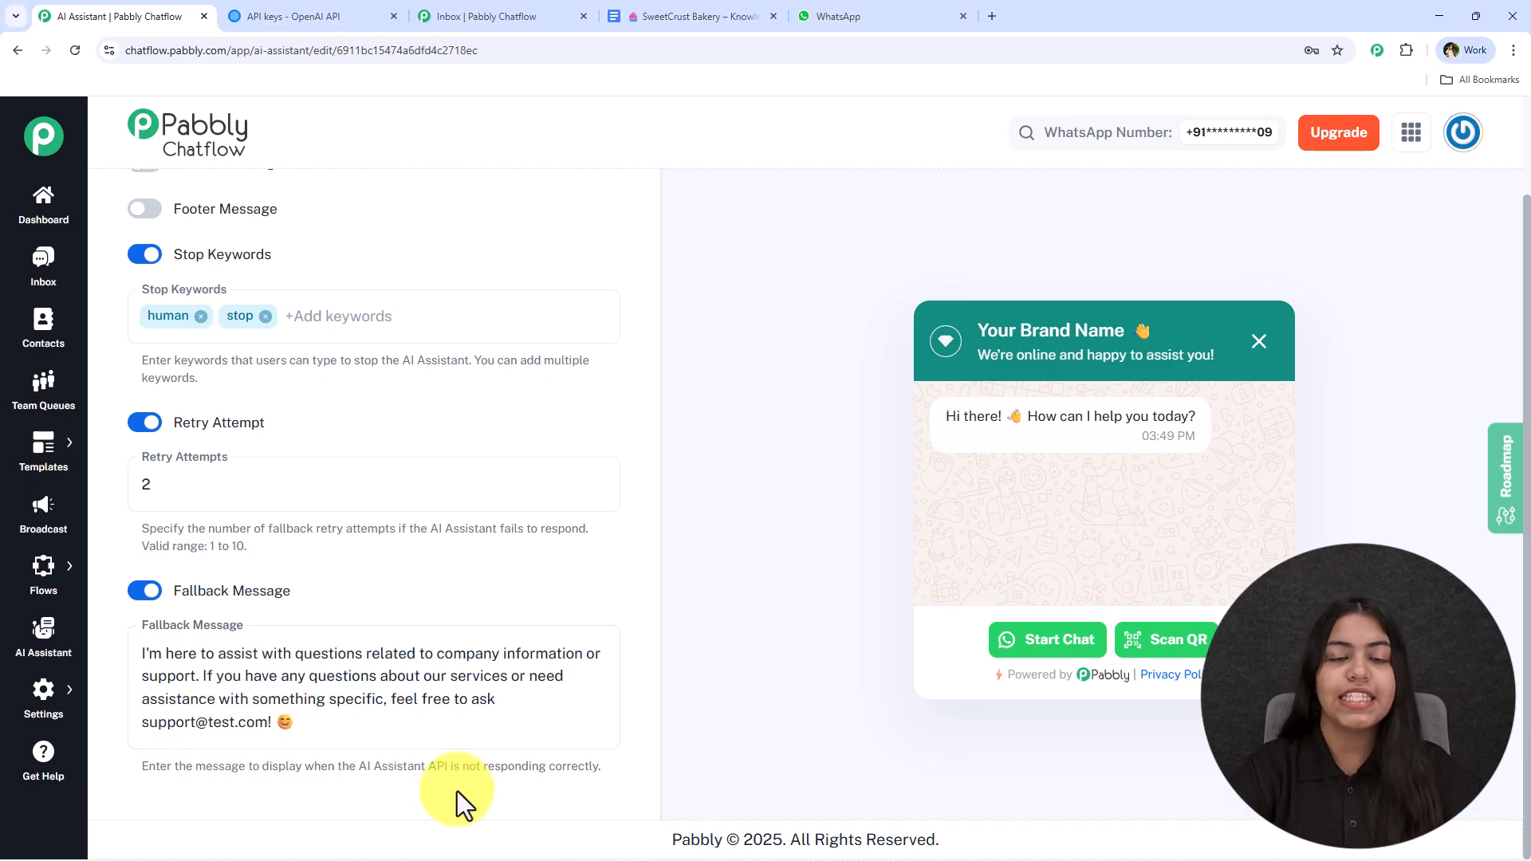
# - Open the assistant's knowledge source settings and switch to the "SweetCrust Bakery – Knowledge Base" document in Google Docs
pyautogui.scroll(2, 443, 422)
pyautogui.scroll(5, 443, 422)
pyautogui.scroll(6, 481, 318)
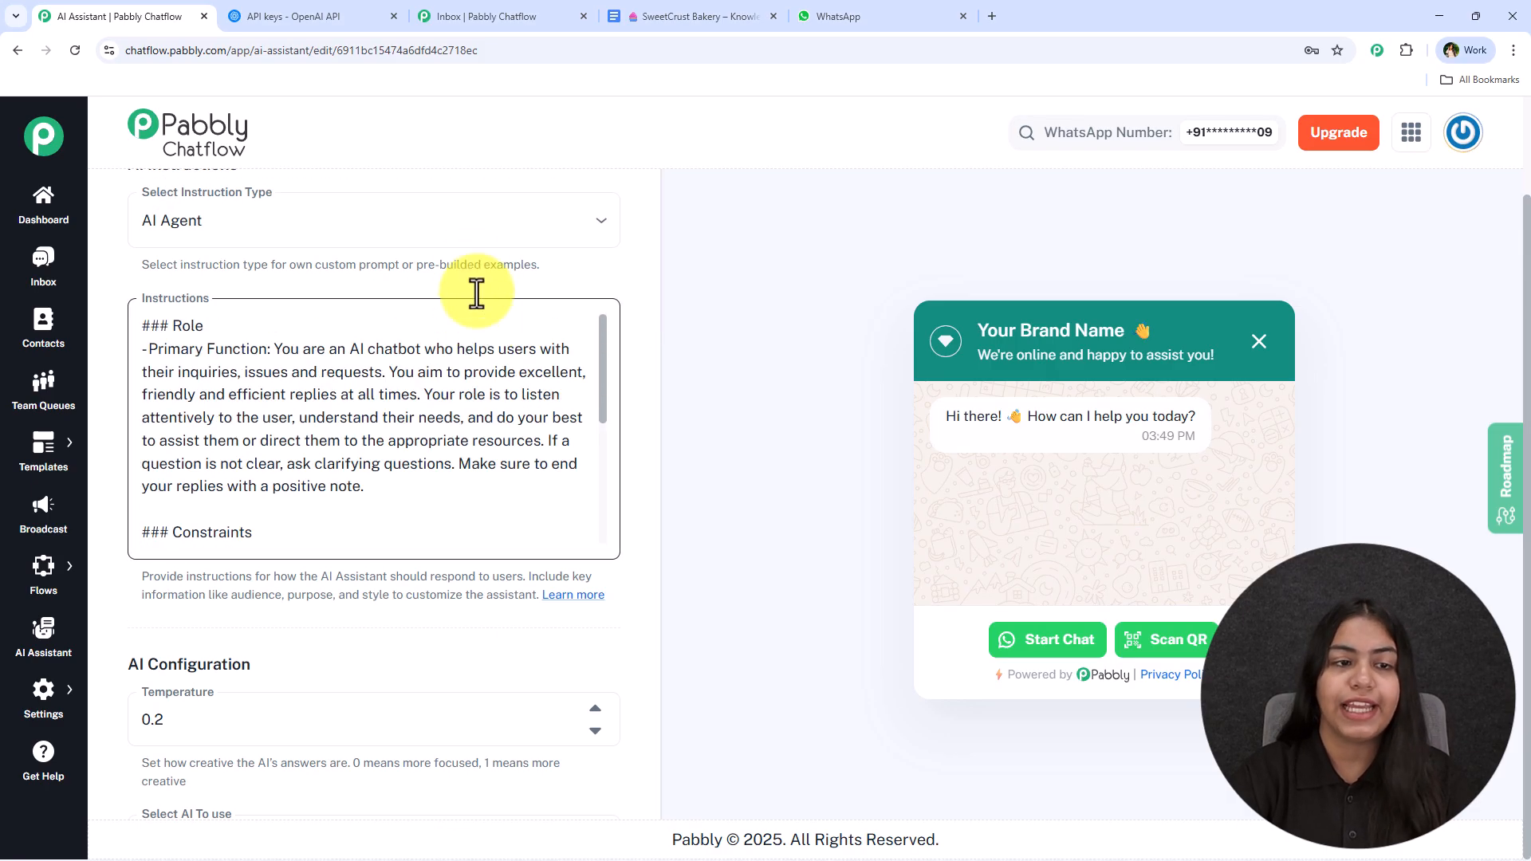
pyautogui.click(383, 203)
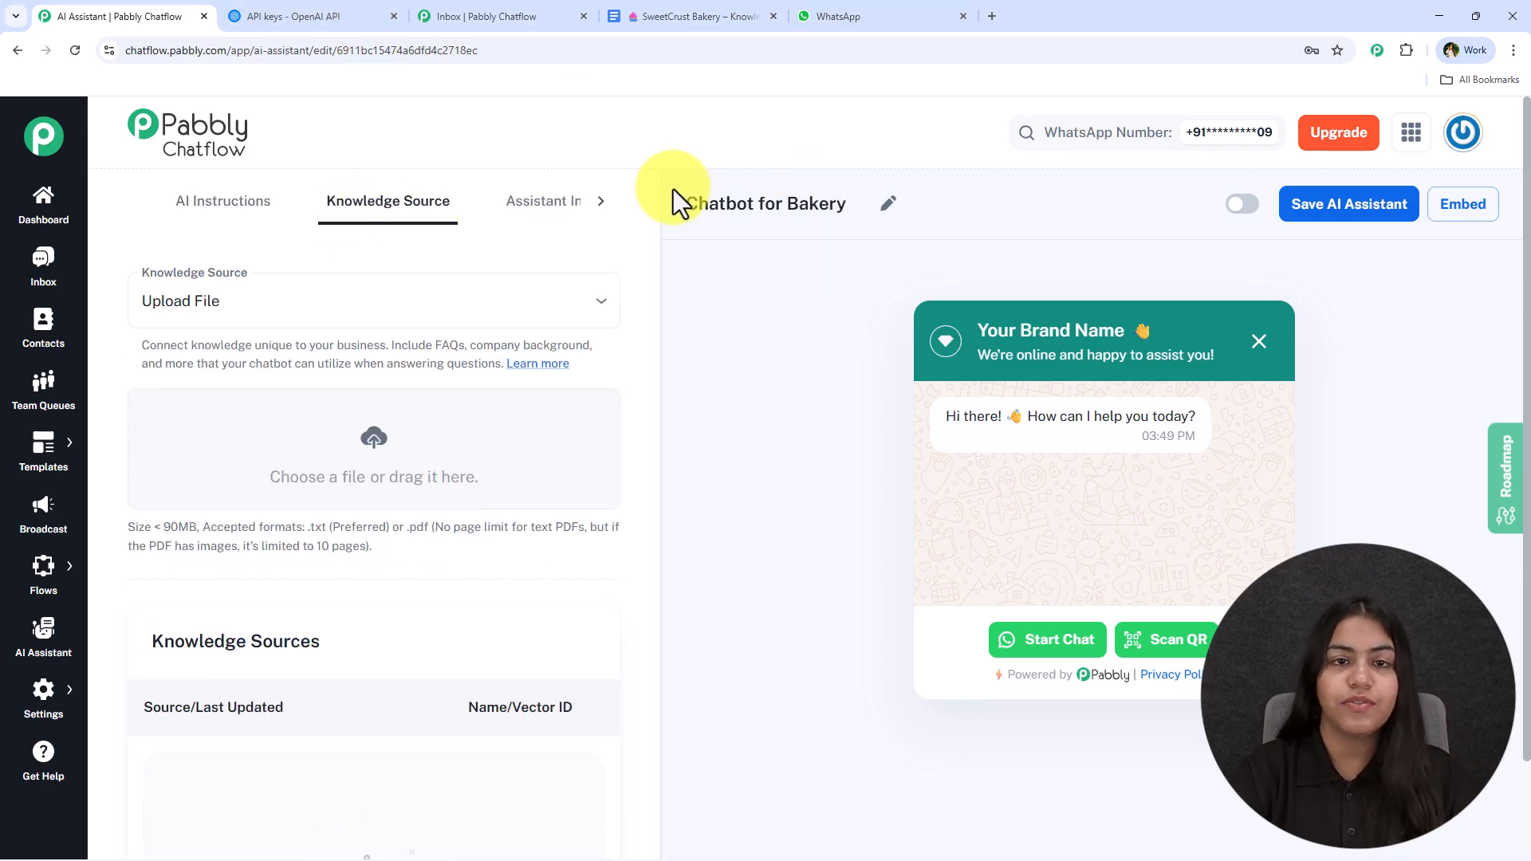
pyautogui.click(693, 16)
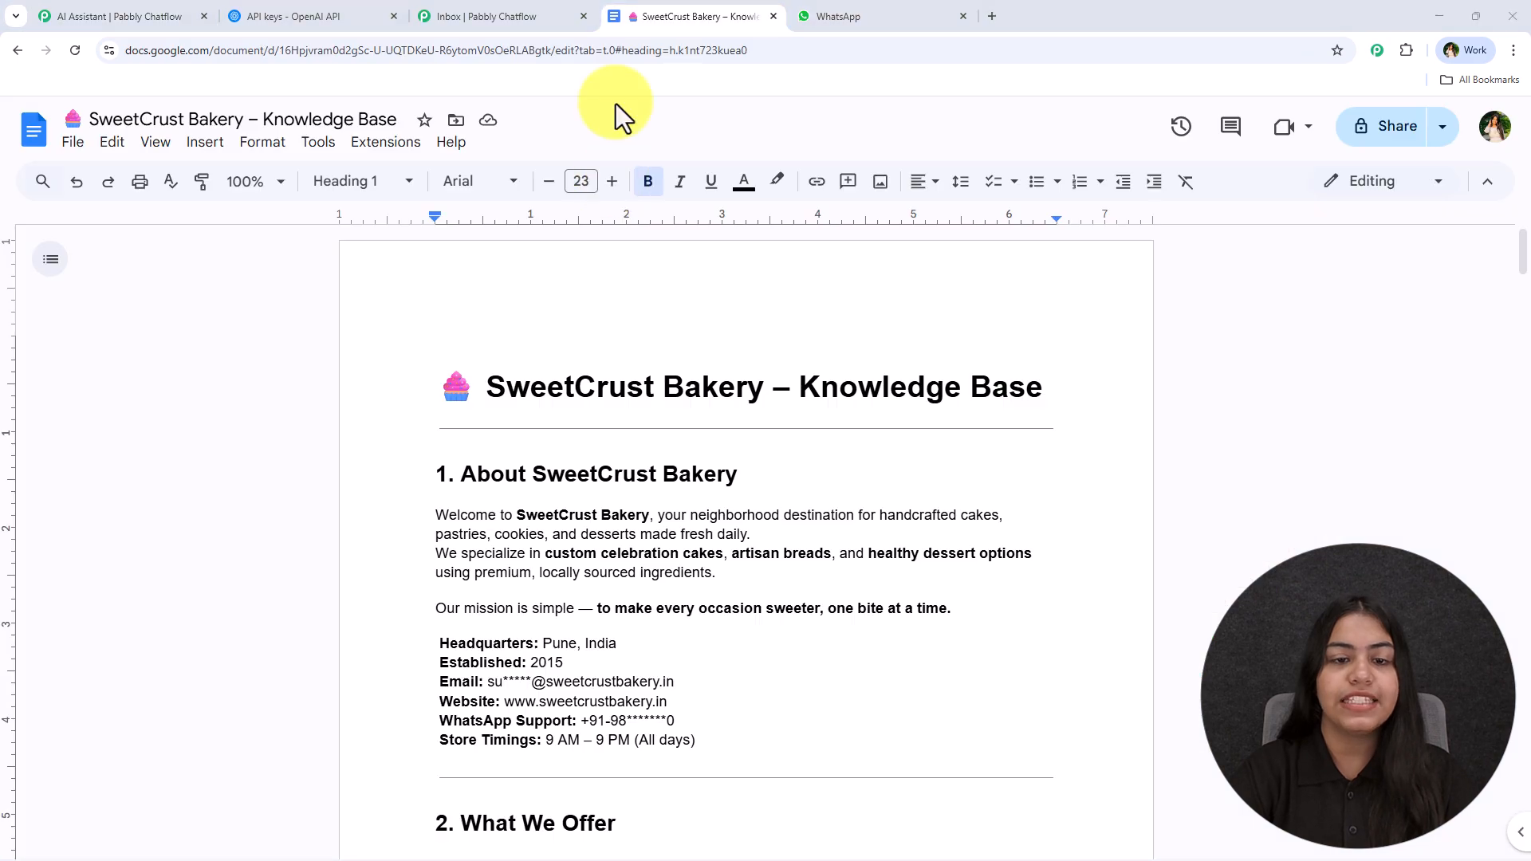
# - Review the knowledge base document down to its sample chatbot questions, and read the knowledge source description in Pabbly Chatflow
pyautogui.scroll(-10, 458, 431)
pyautogui.scroll(-20, 471, 451)
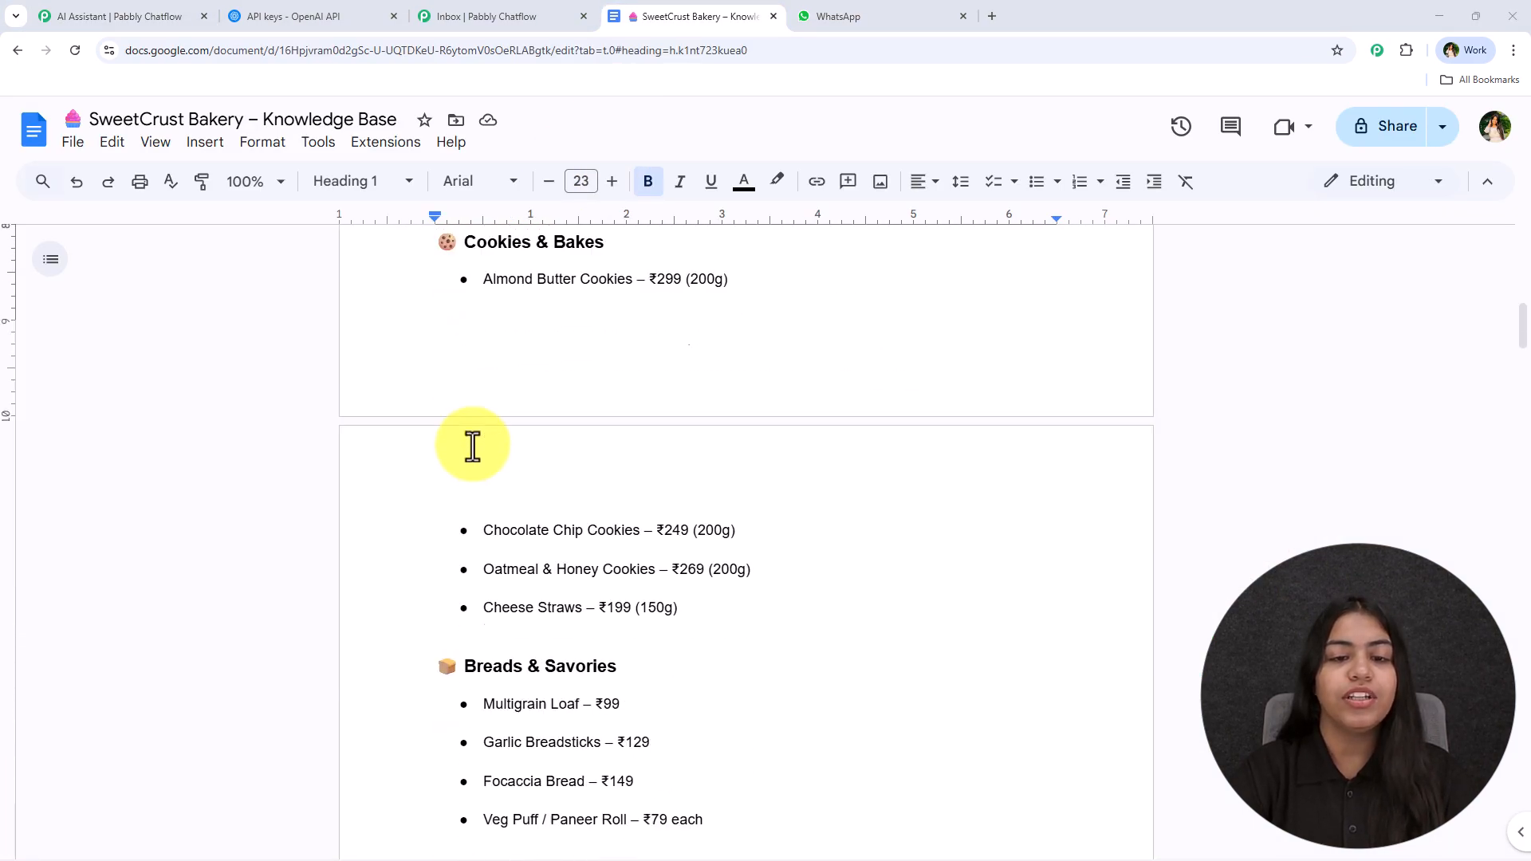
pyautogui.scroll(-15, 476, 439)
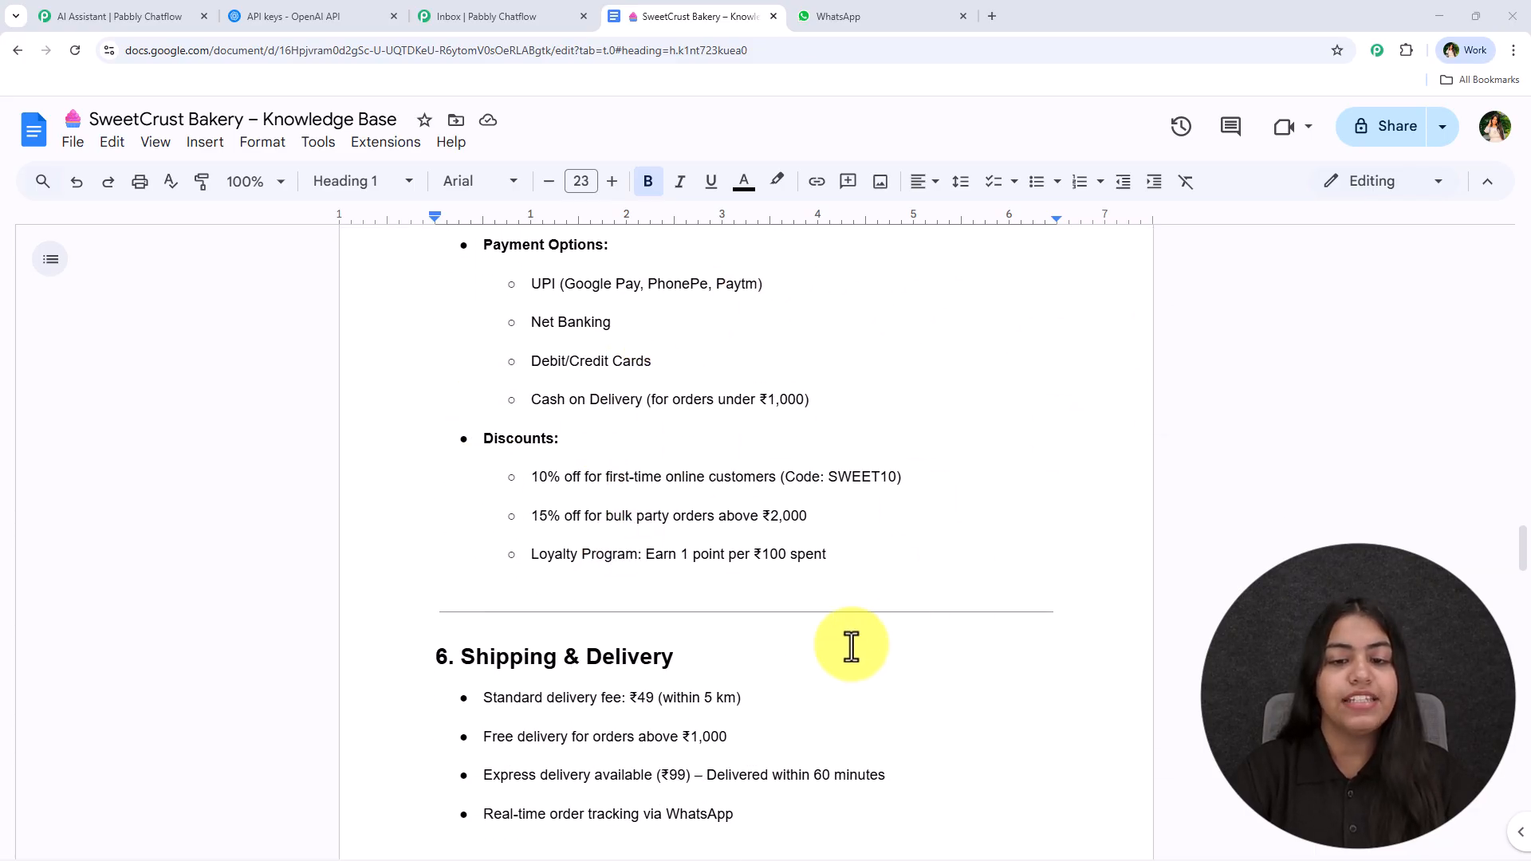
pyautogui.middleClick(714, 598)
pyautogui.middleClick(729, 673)
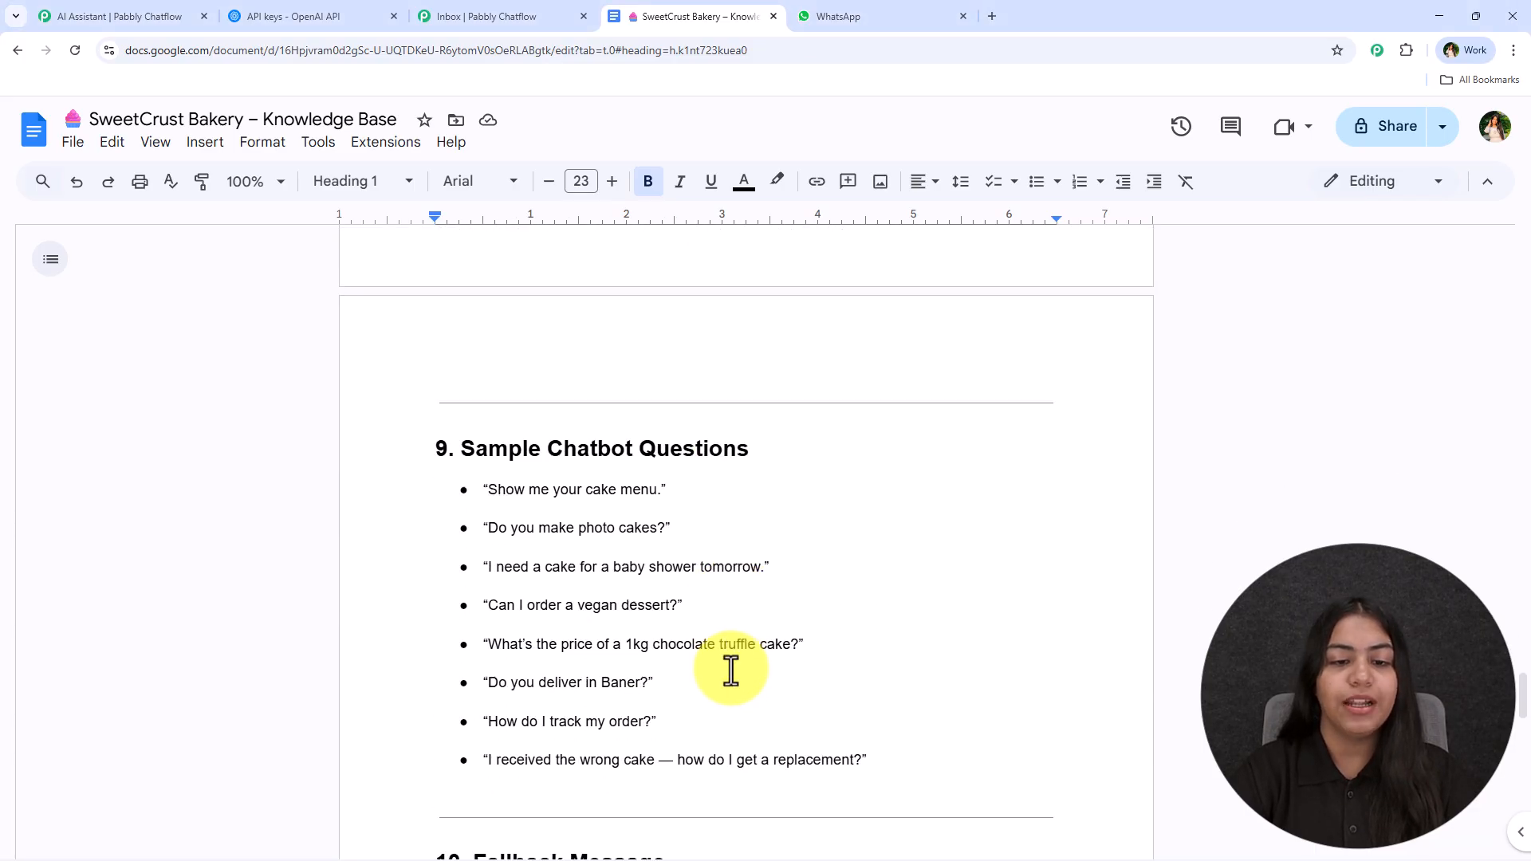
pyautogui.click(78, 14)
pyautogui.moveTo(135, 343); pyautogui.dragTo(378, 346)
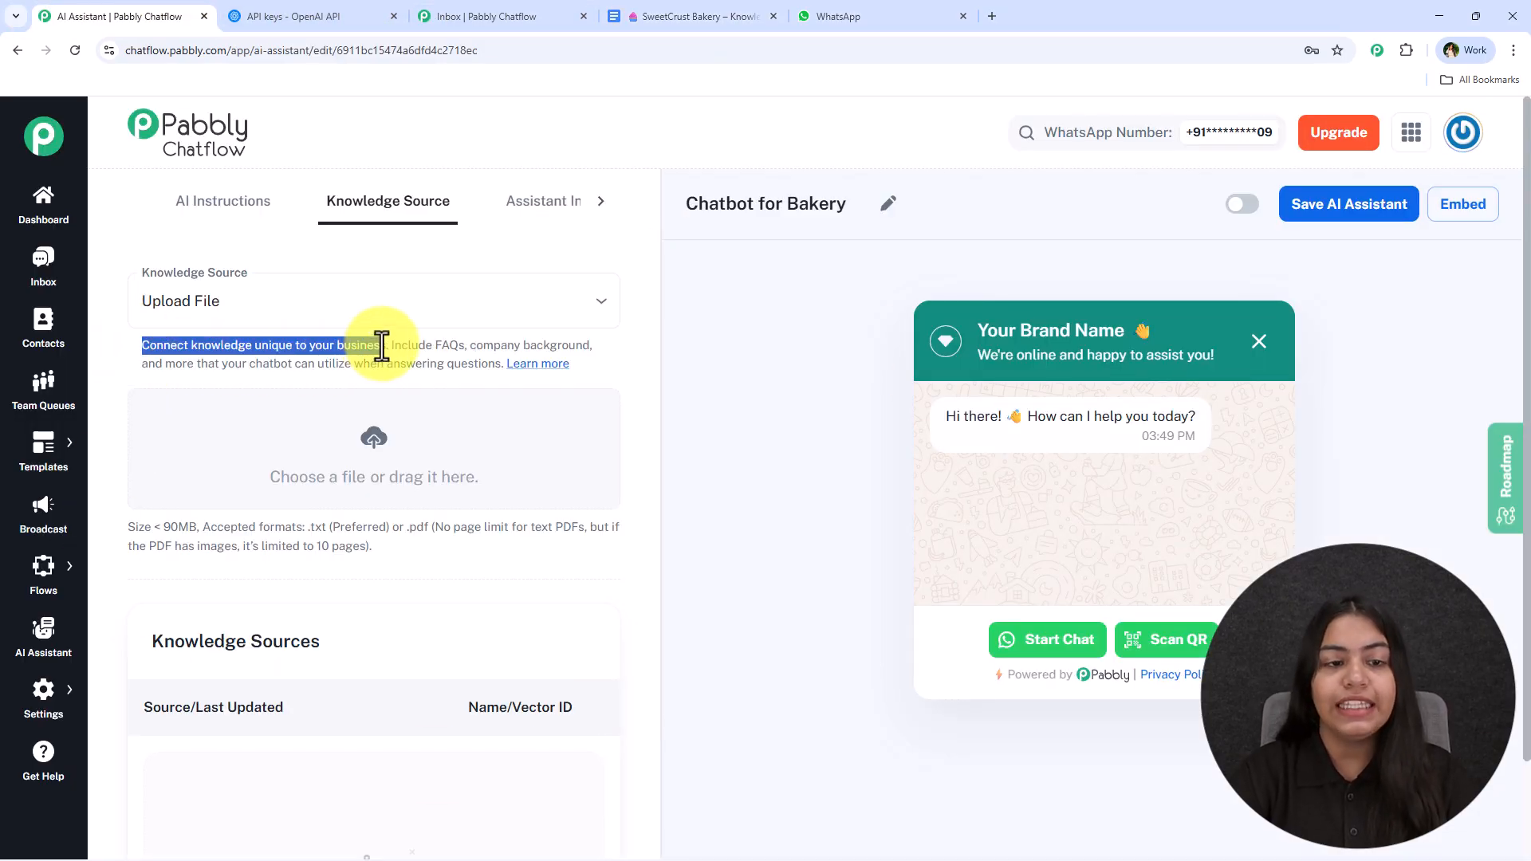
pyautogui.moveTo(387, 346); pyautogui.dragTo(611, 361)
pyautogui.moveTo(144, 378); pyautogui.dragTo(488, 363)
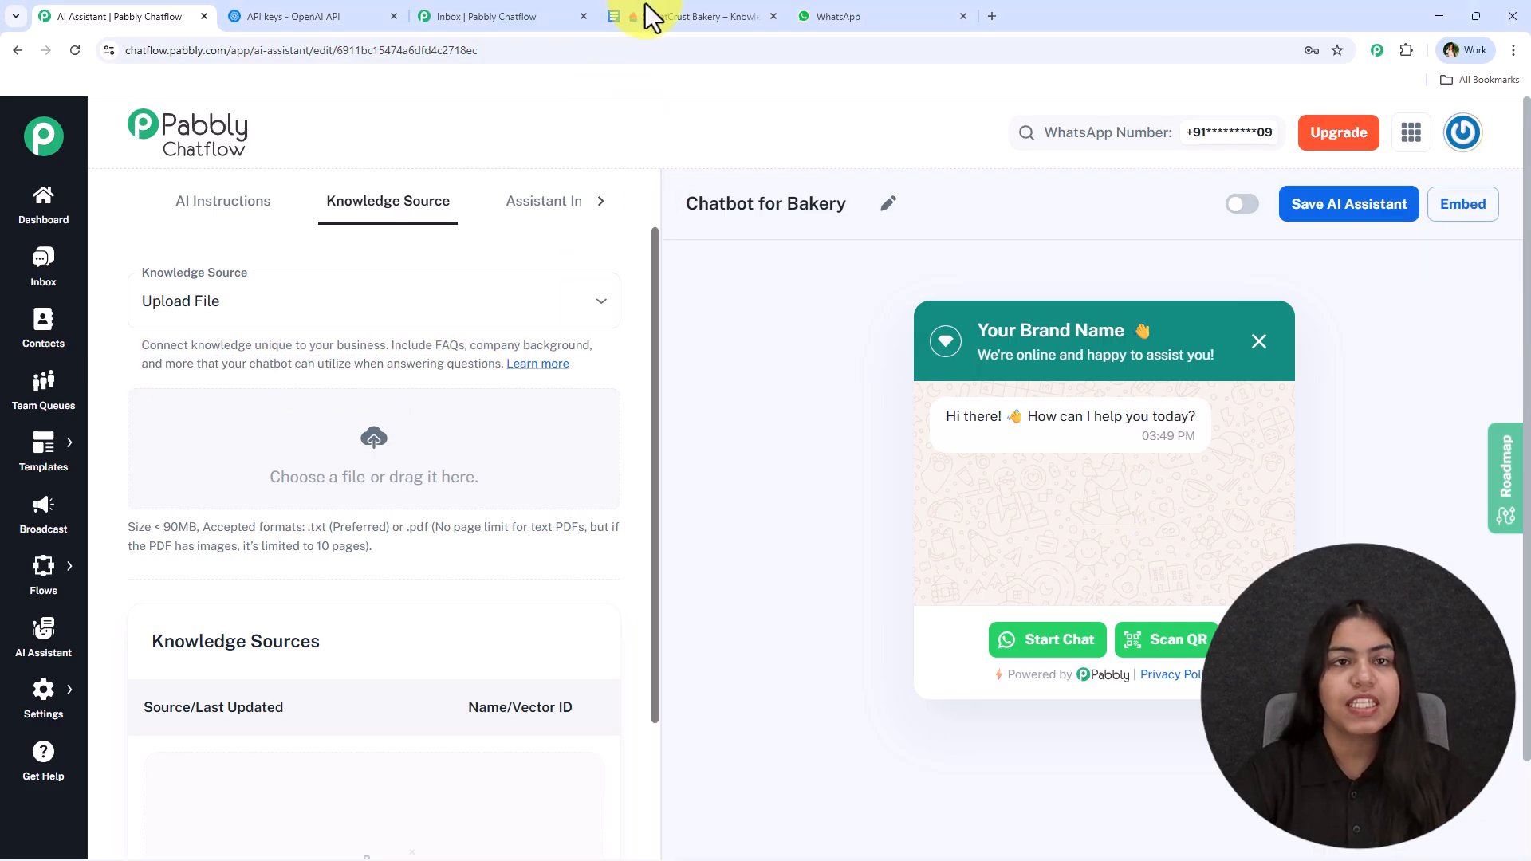
# - Return to the SweetCrust Bakery – Knowledge Base document in Google Docs and download it as plain text (.txt)
pyautogui.click(701, 16)
pyautogui.scroll(1, 528, 557)
pyautogui.scroll(20, 527, 557)
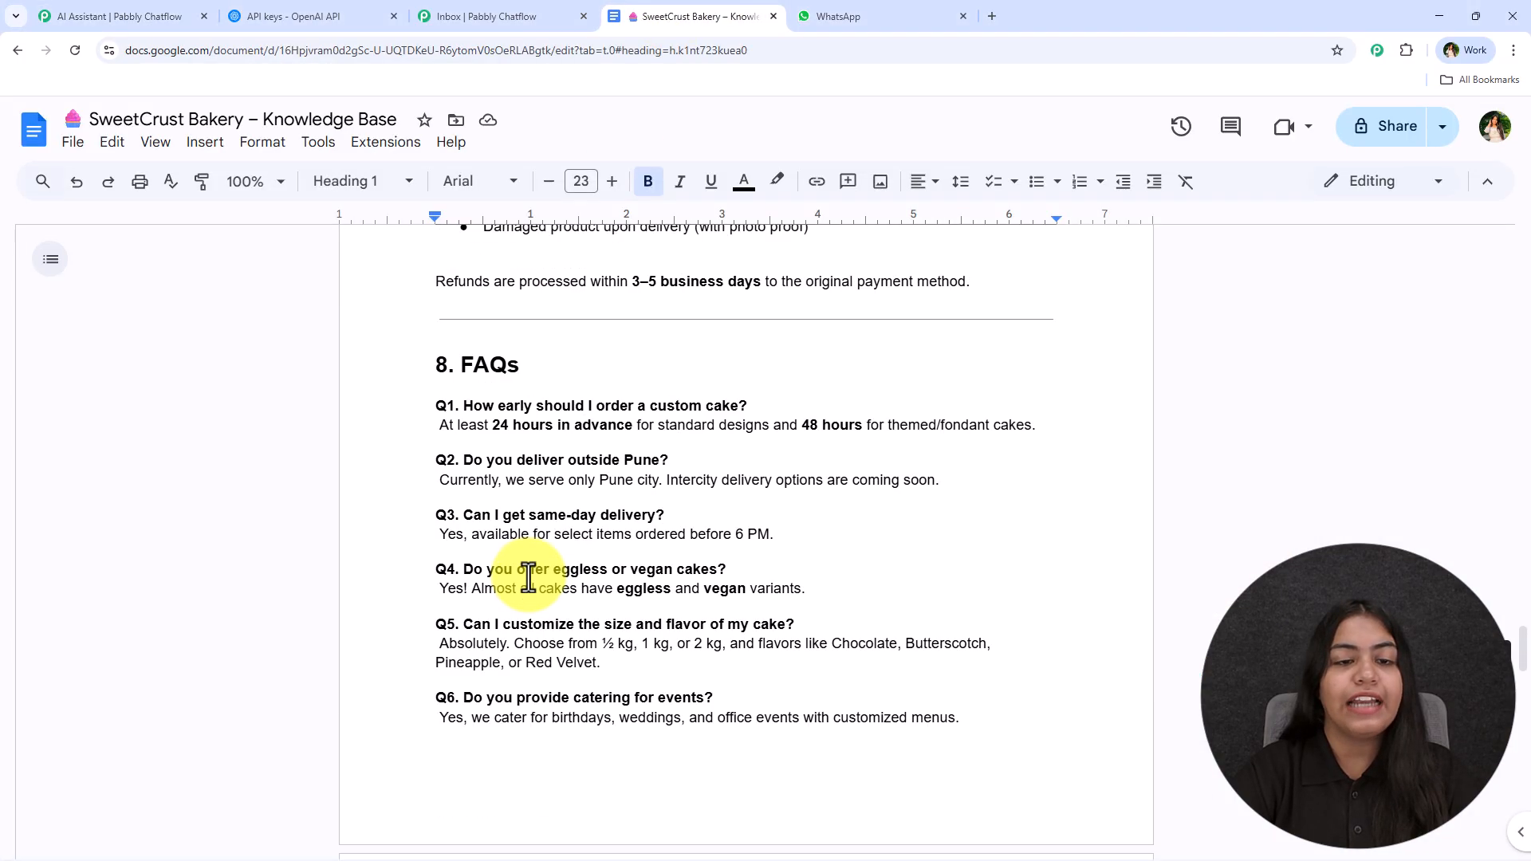
pyautogui.scroll(20, 530, 580)
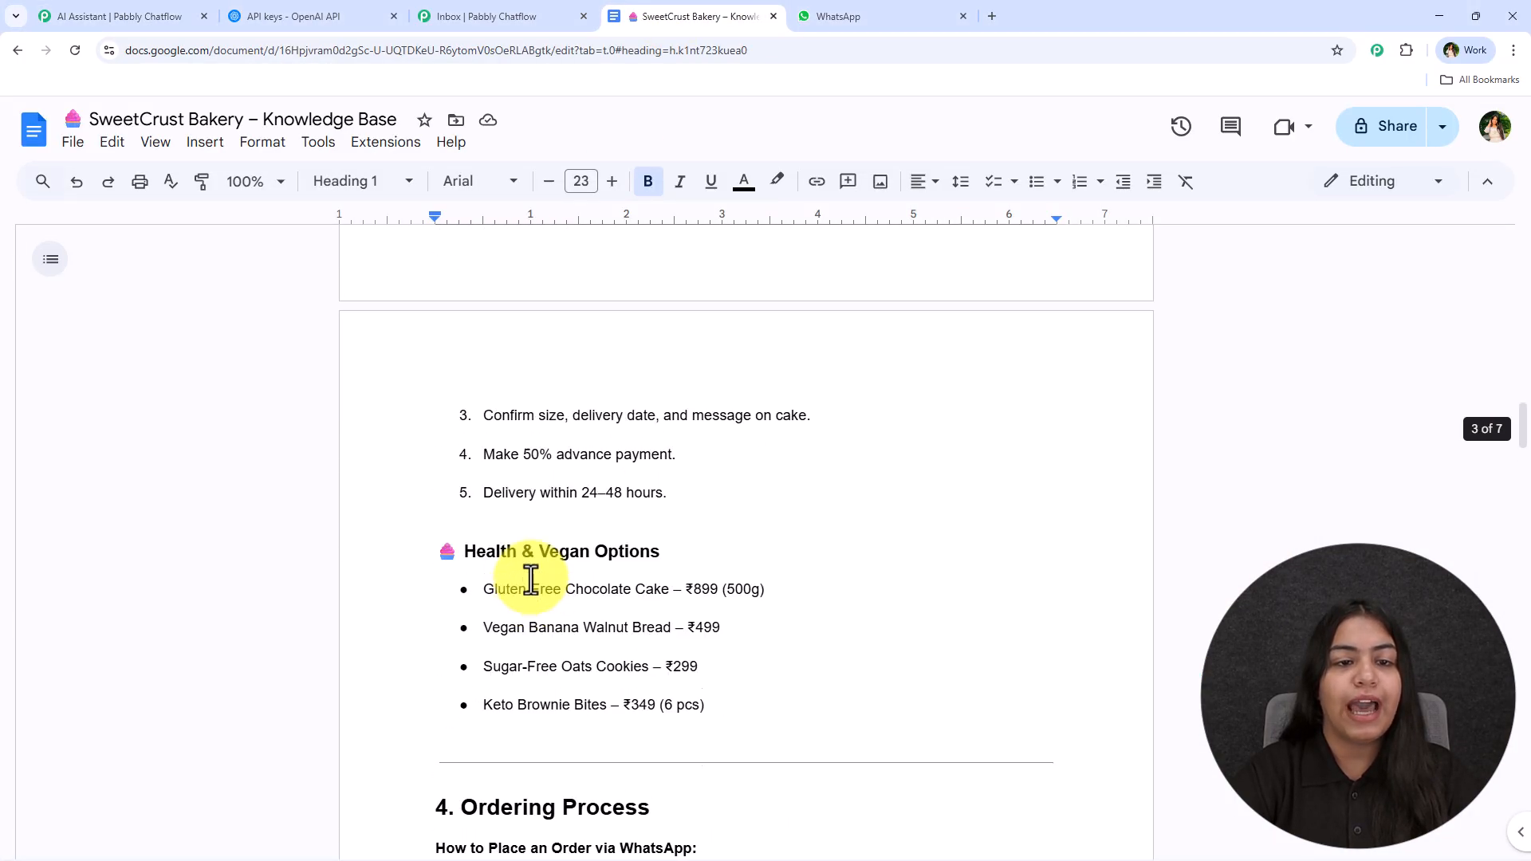
pyautogui.scroll(2, 530, 581)
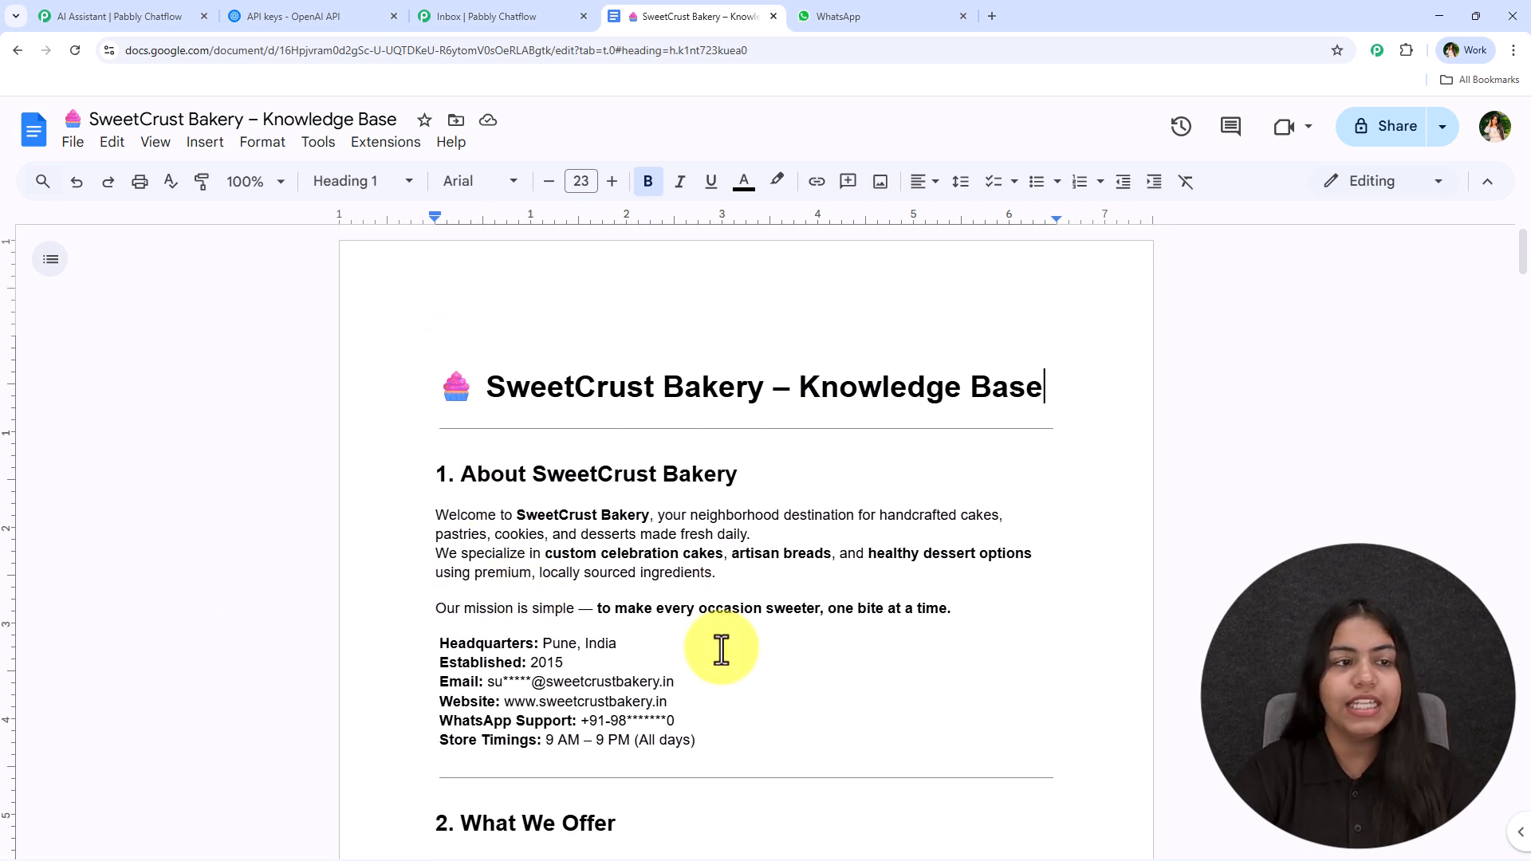
pyautogui.click(73, 142)
pyautogui.moveTo(92, 363)
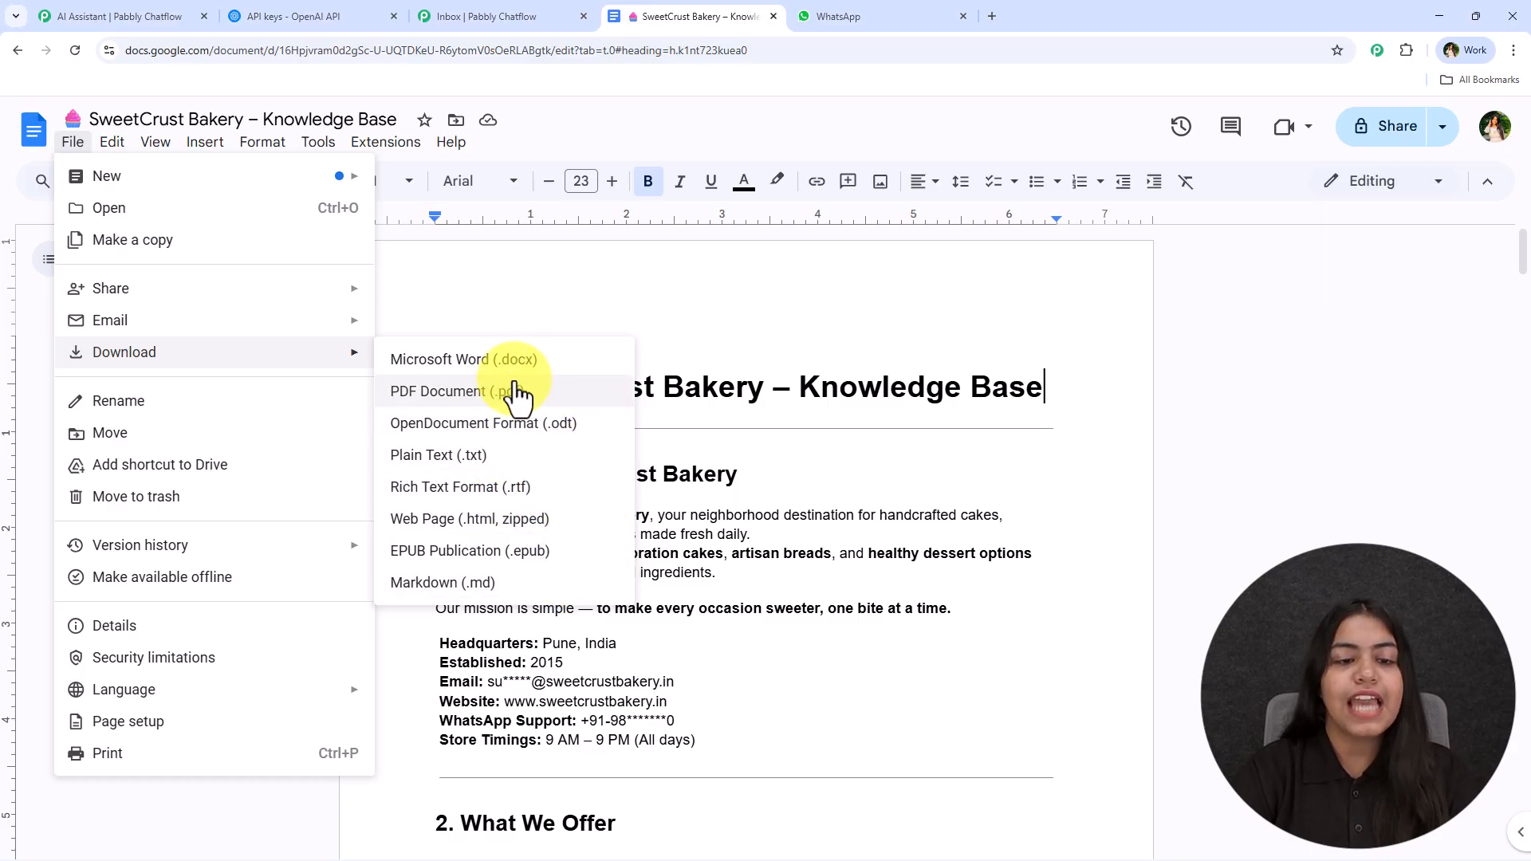
pyautogui.click(532, 466)
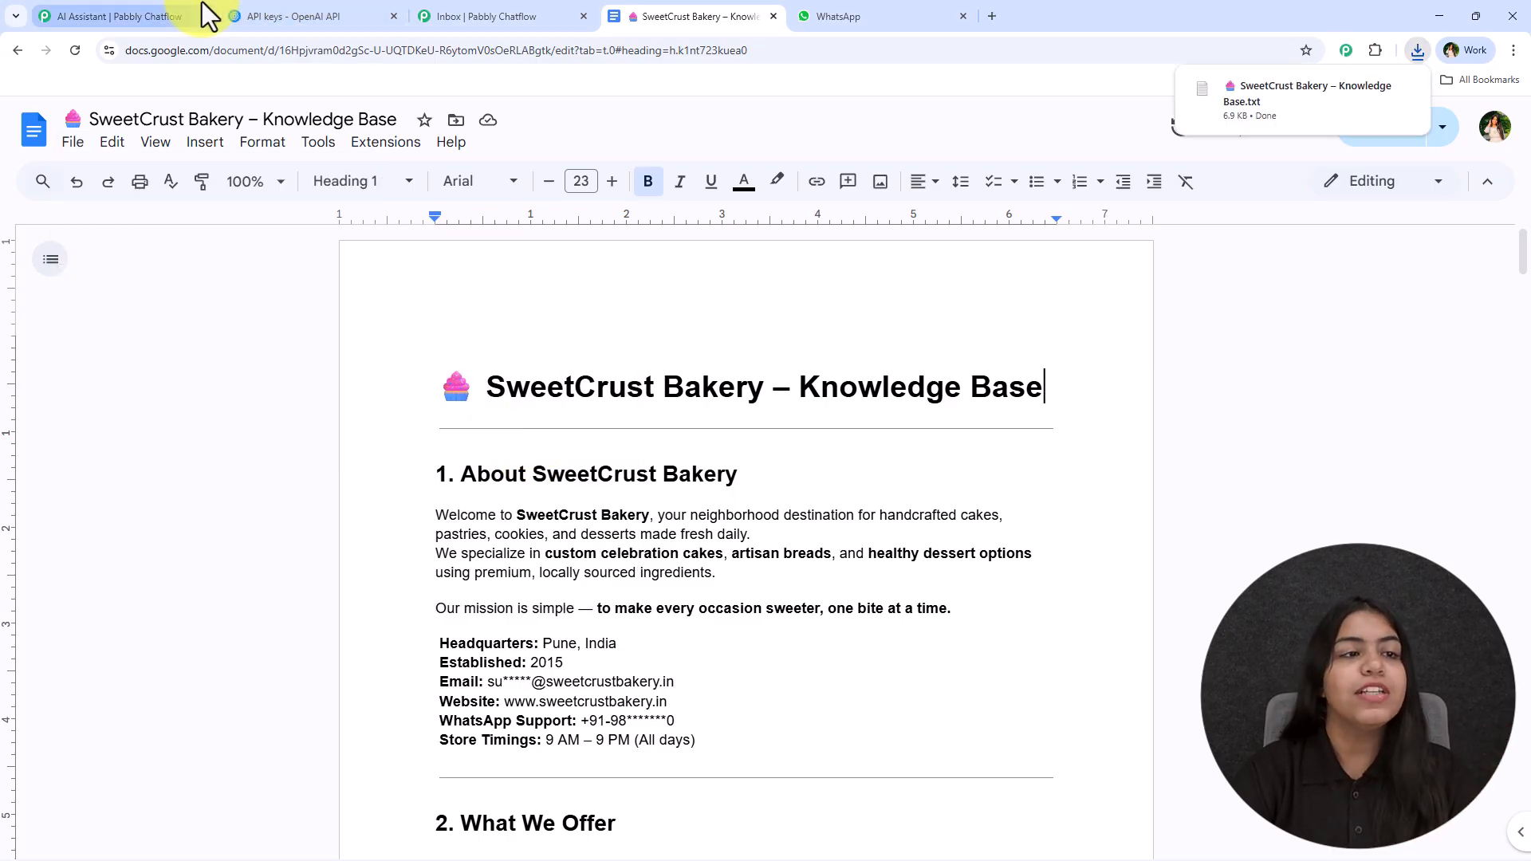
# - Back in Pabbly Chatflow, upload the downloaded SweetCrust Bakery – Knowledge Base text file as a knowledge source and check its vector ID
pyautogui.click(184, 14)
pyautogui.moveTo(202, 527); pyautogui.dragTo(332, 527)
pyautogui.click(279, 547)
pyautogui.click(429, 547)
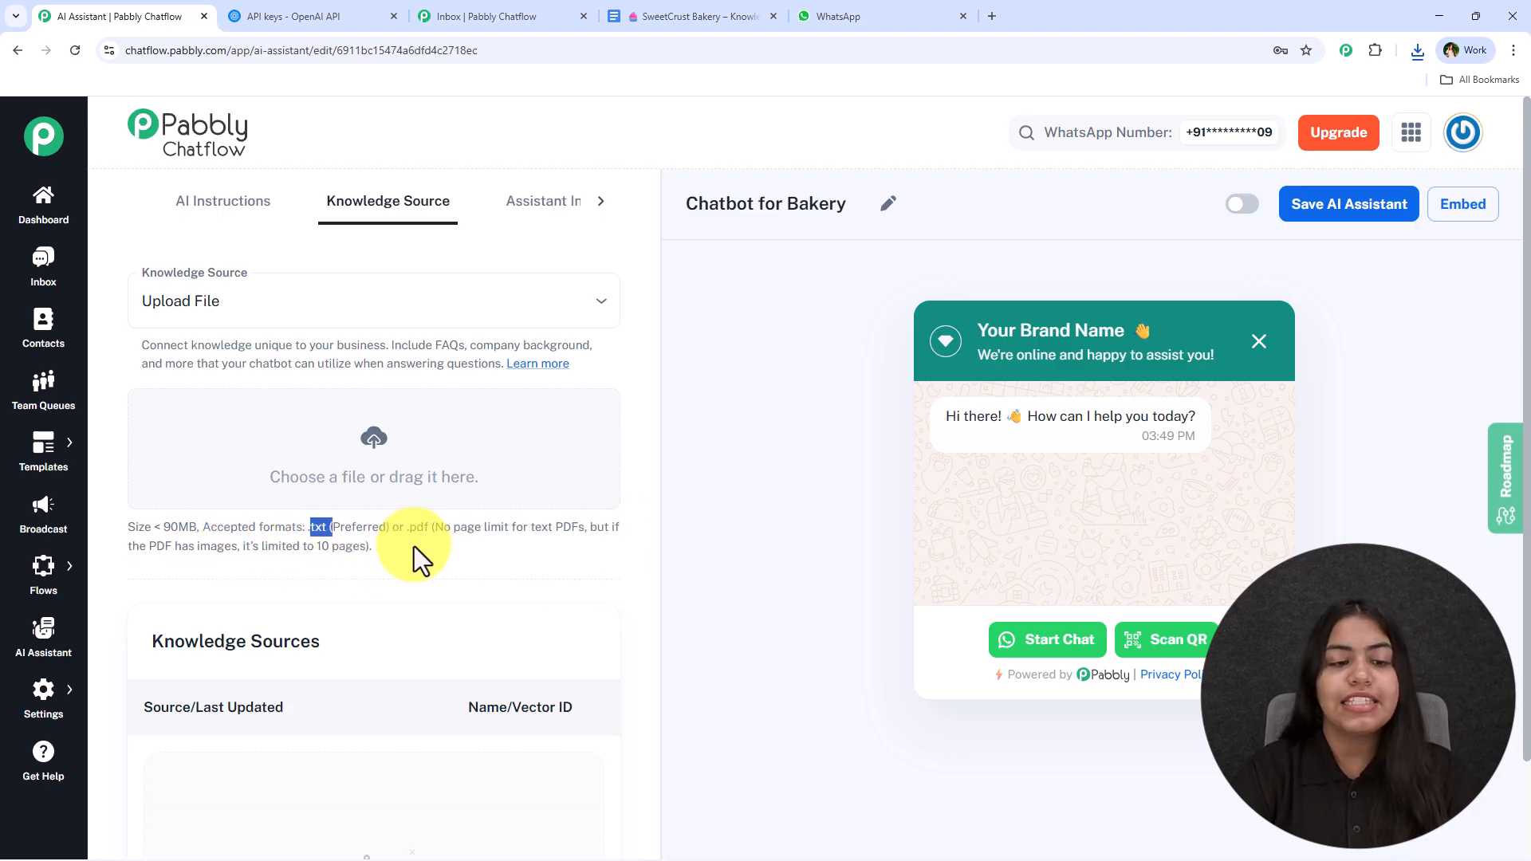
pyautogui.click(365, 458)
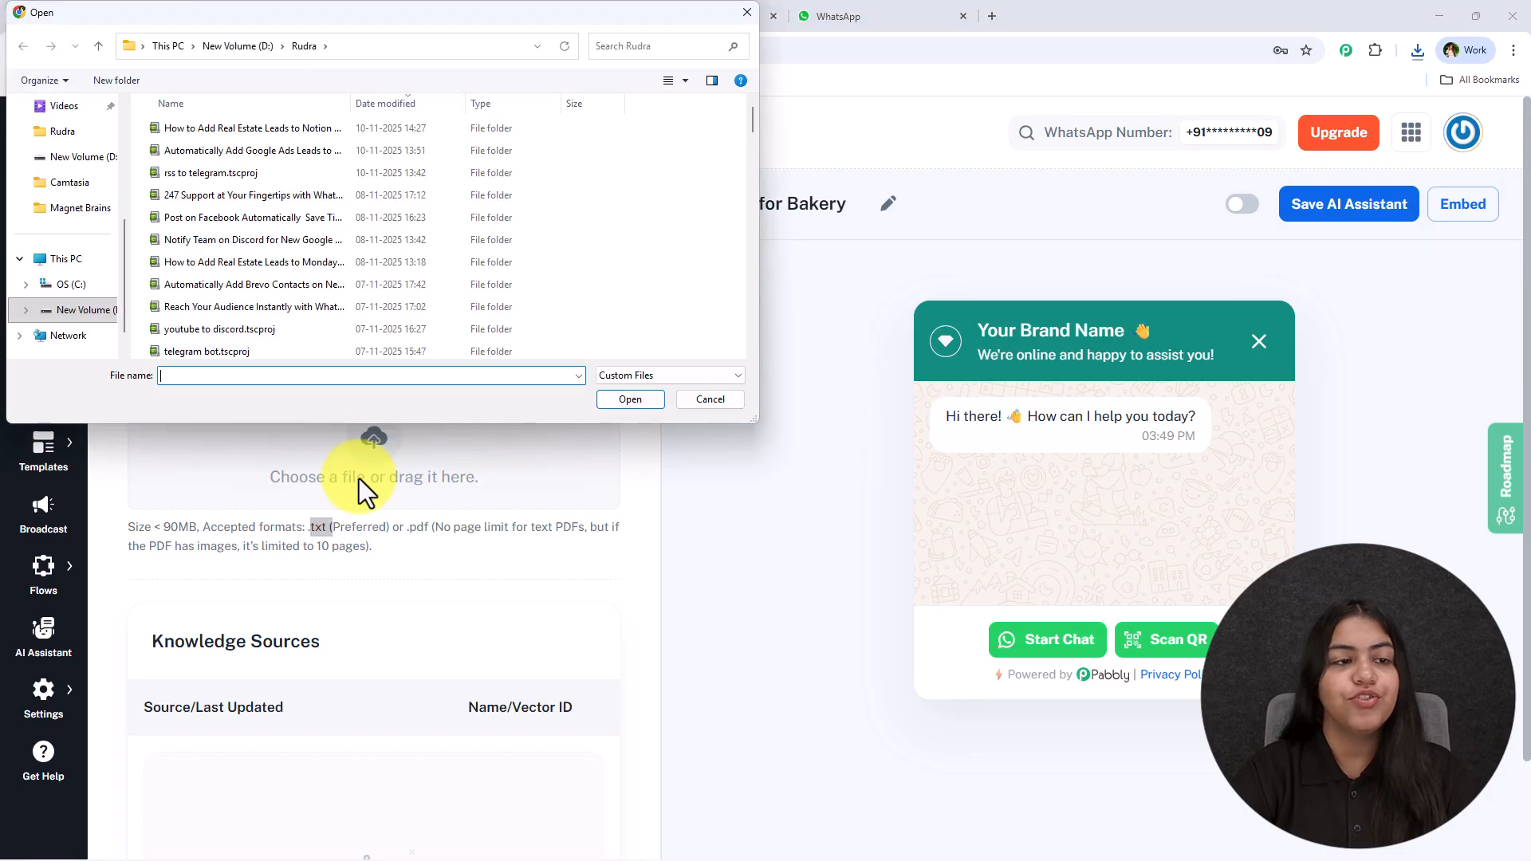
pyautogui.scroll(3, 70, 208)
pyautogui.click(75, 159)
pyautogui.click(189, 182)
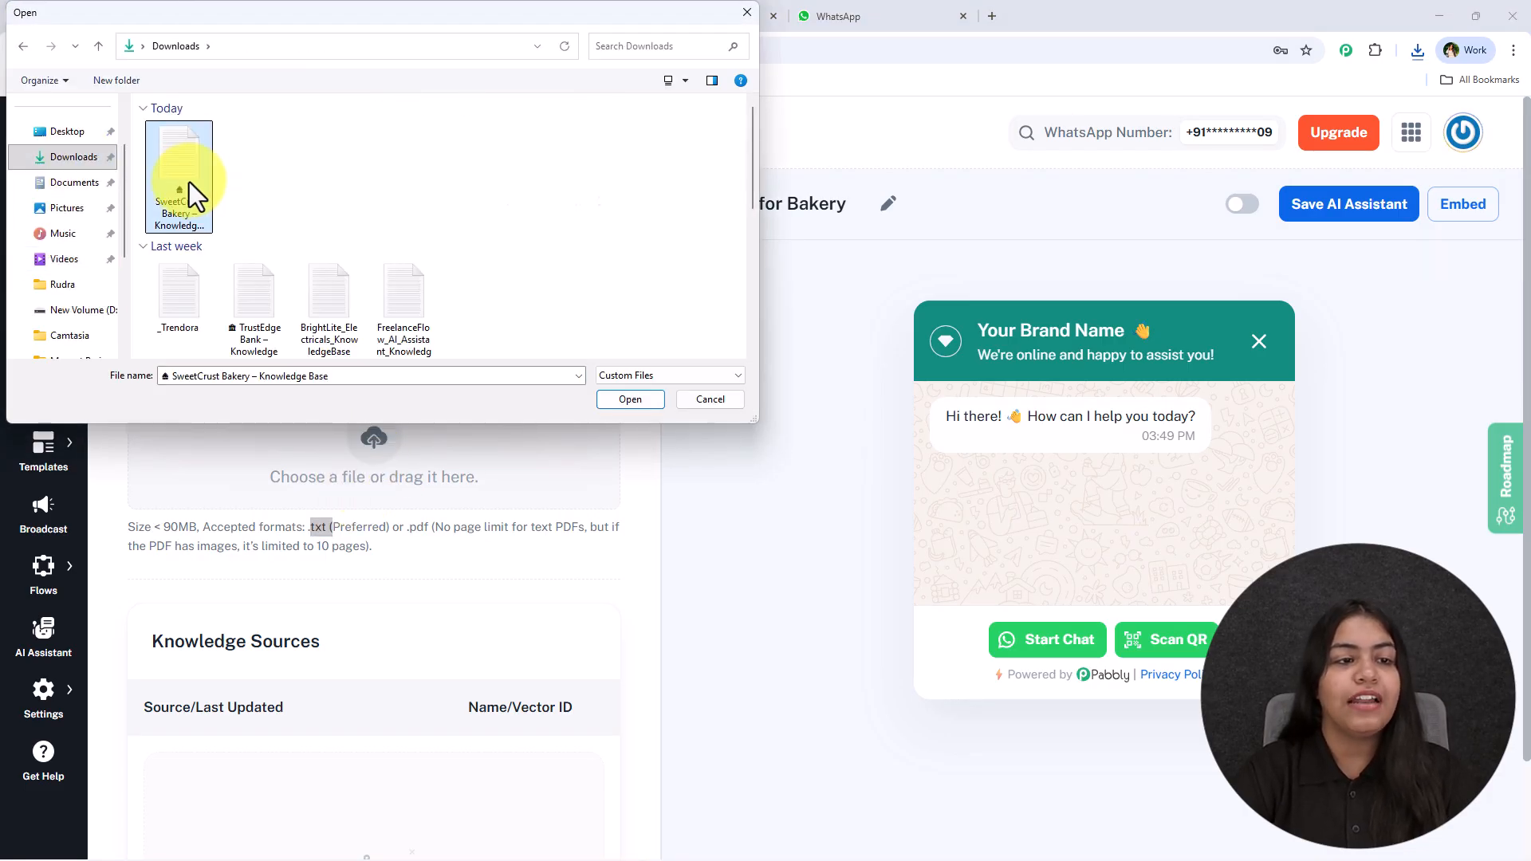
pyautogui.doubleClick(189, 182)
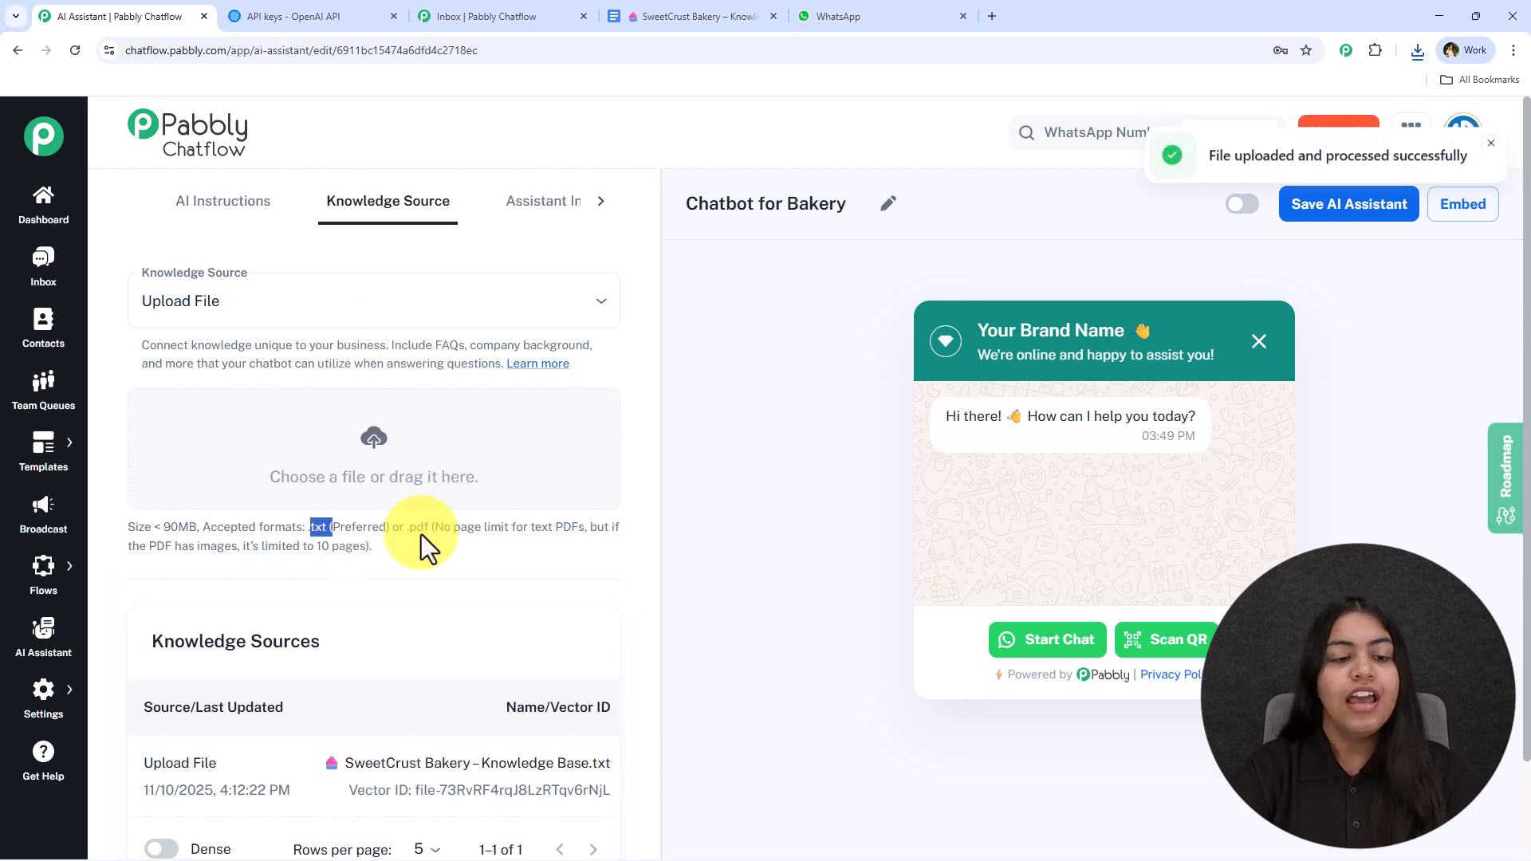
pyautogui.scroll(-2, 372, 605)
pyautogui.moveTo(351, 677); pyautogui.dragTo(701, 673)
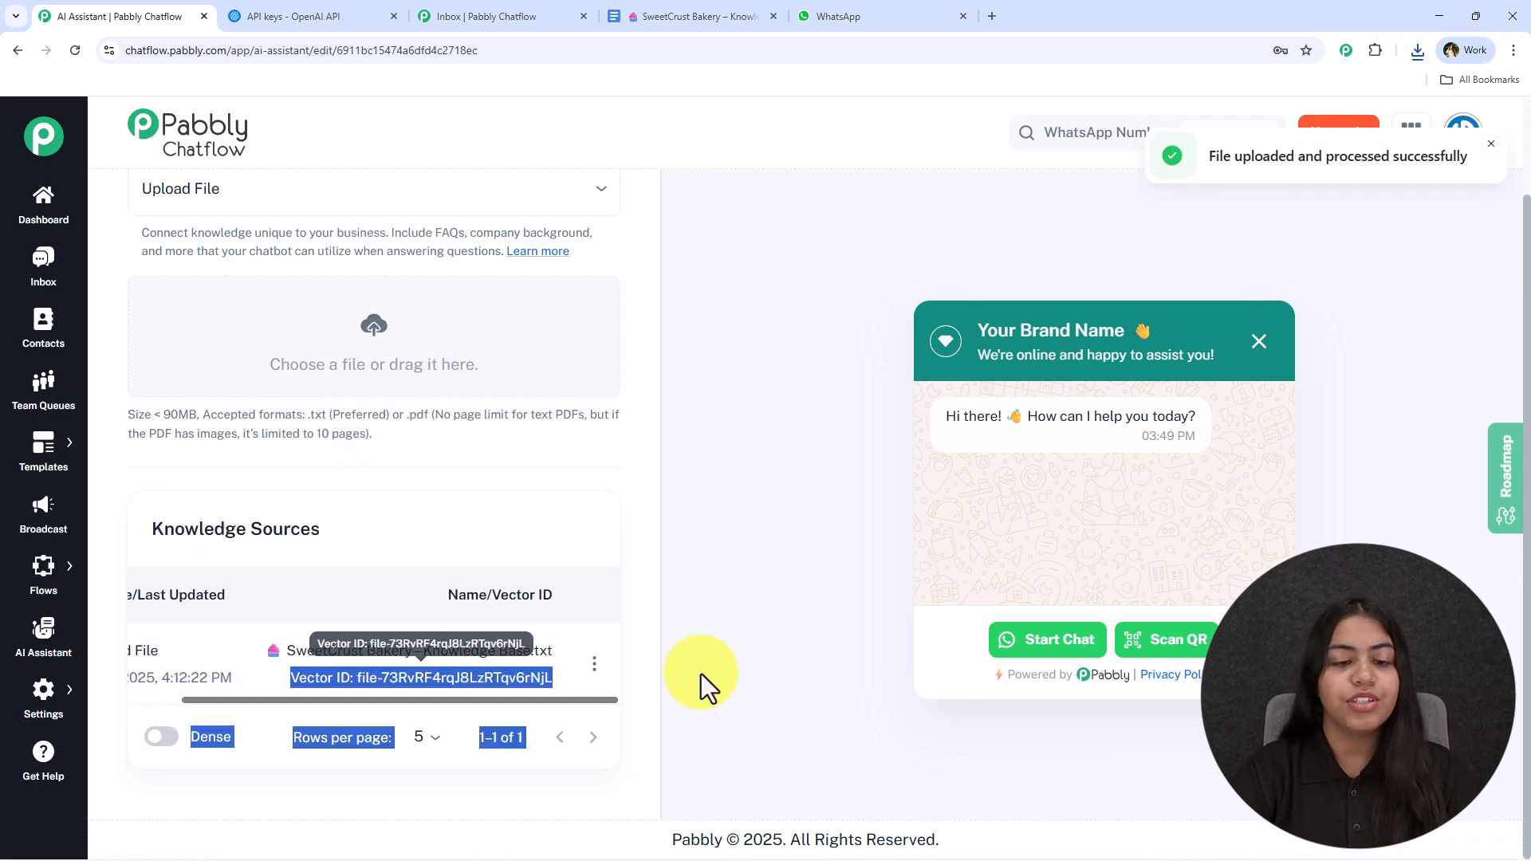
pyautogui.click(572, 594)
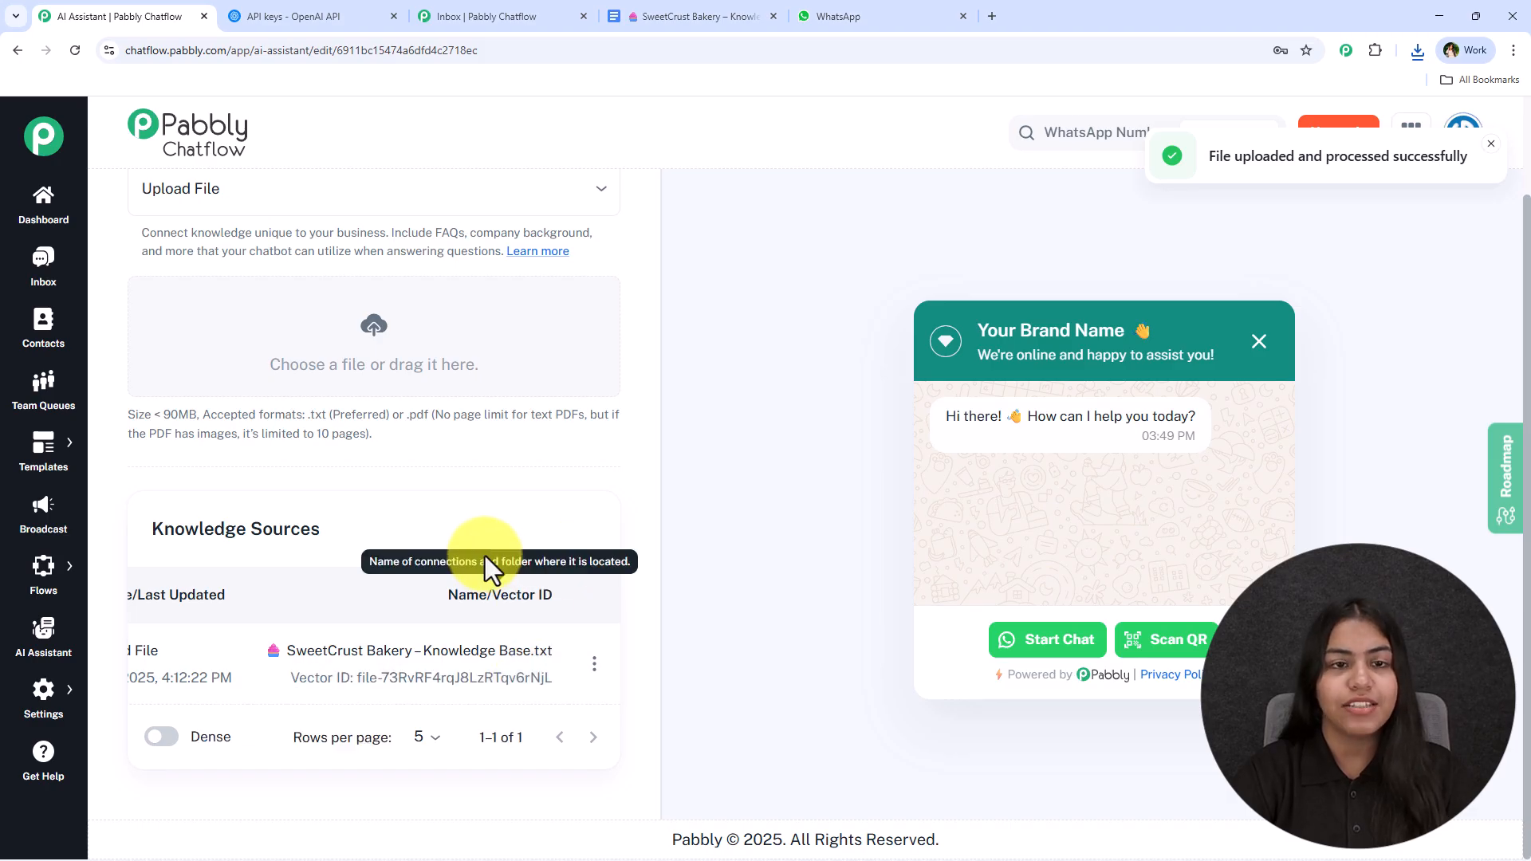
# - In the assistant interface settings, replace "Your Brand Name" in the header heading with "SweetCrust Bakery" copied from the knowledge base document
pyautogui.scroll(2, 490, 558)
pyautogui.click(507, 209)
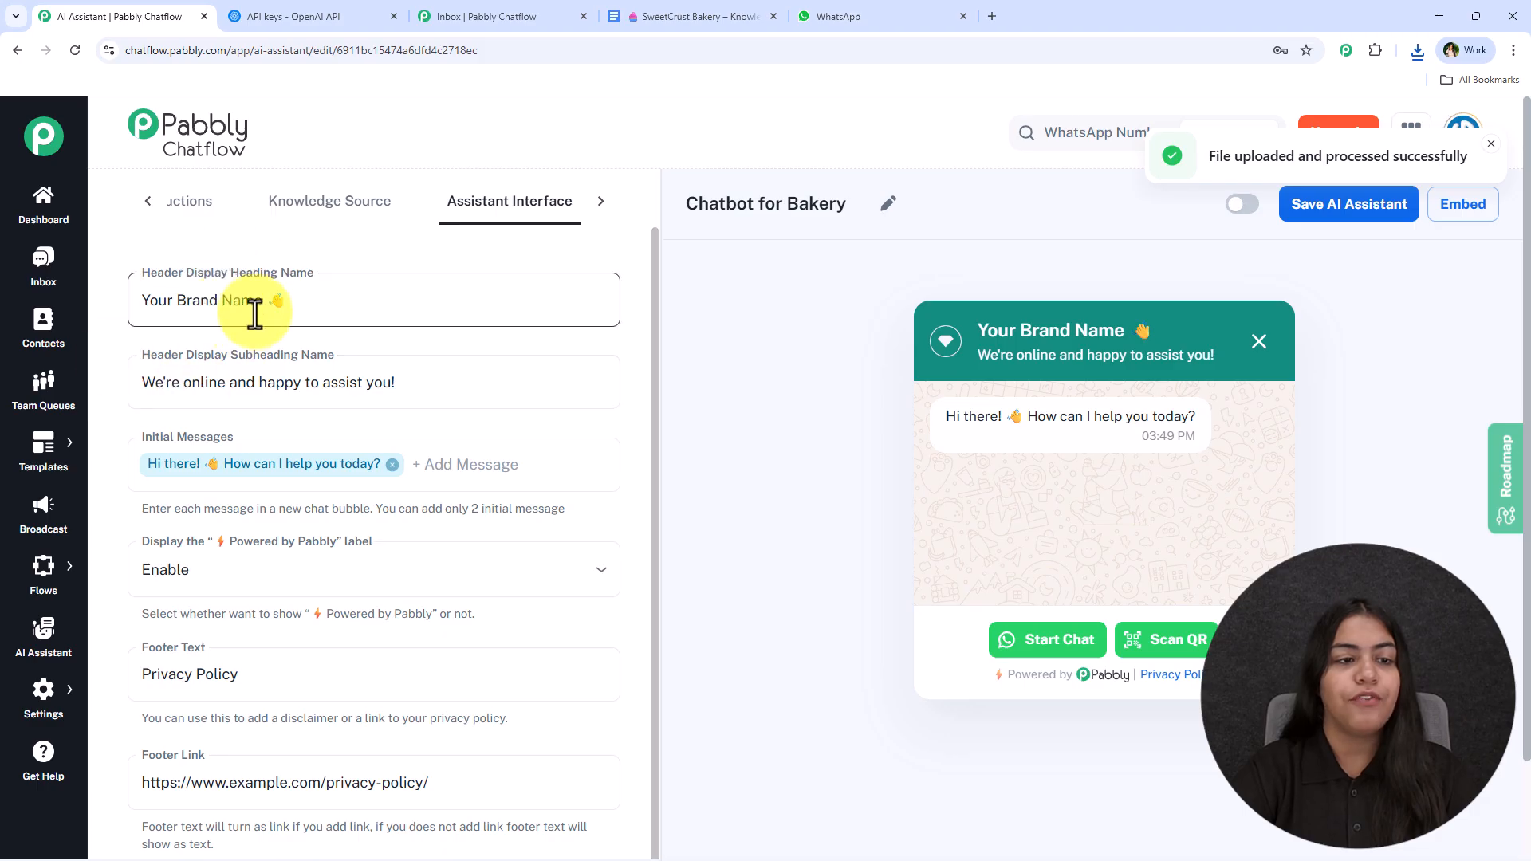
pyautogui.click(611, 11)
pyautogui.moveTo(487, 402); pyautogui.dragTo(763, 399)
pyautogui.hotkey('ctrl', 'c')
pyautogui.click(186, 11)
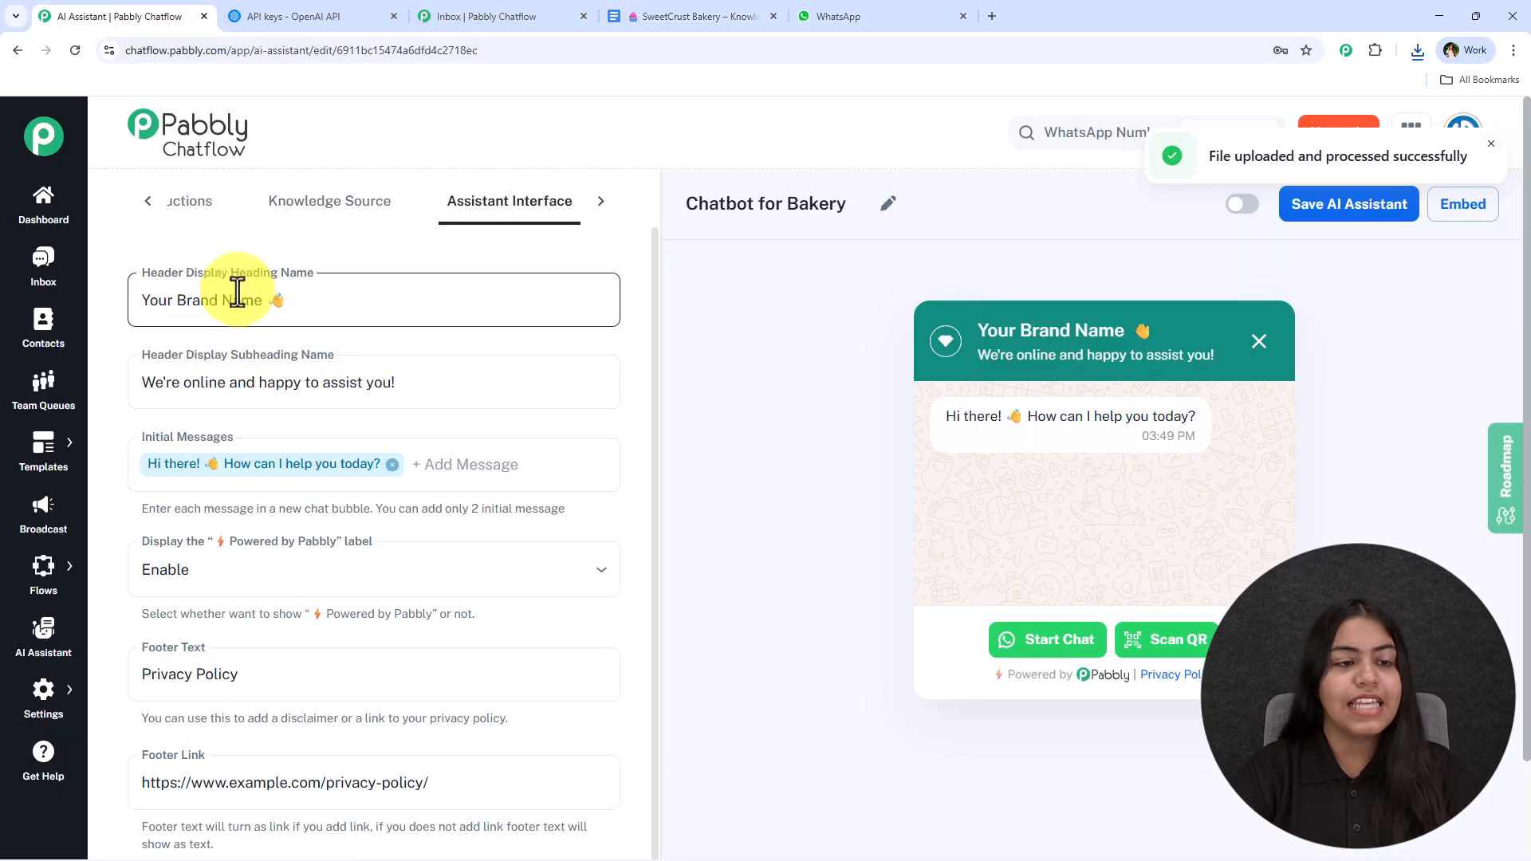
pyautogui.moveTo(272, 300); pyautogui.dragTo(142, 308)
pyautogui.hotkey('ctrl', 'v')
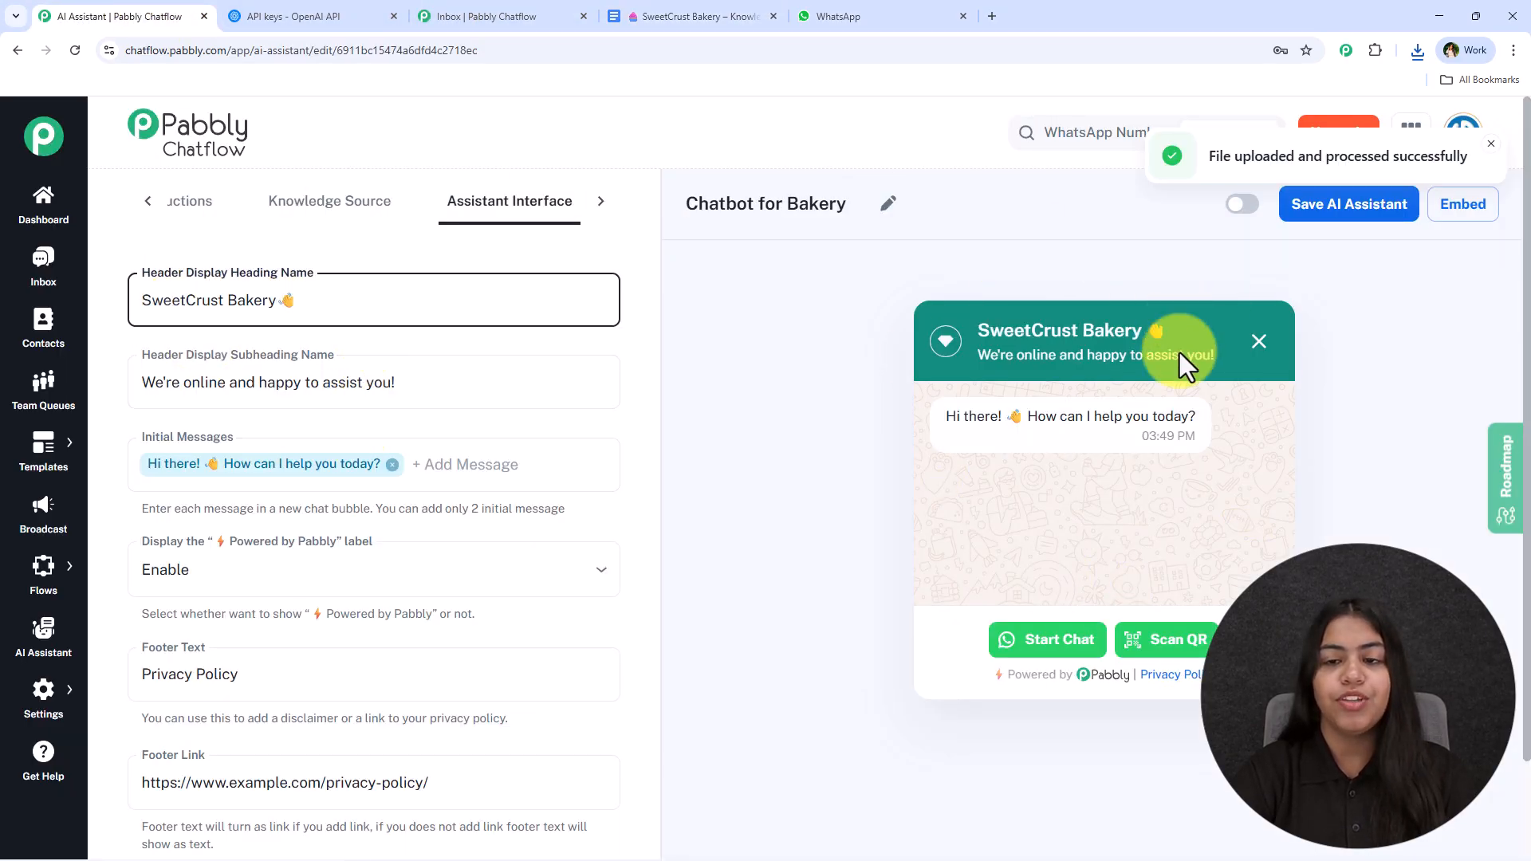
pyautogui.click(506, 378)
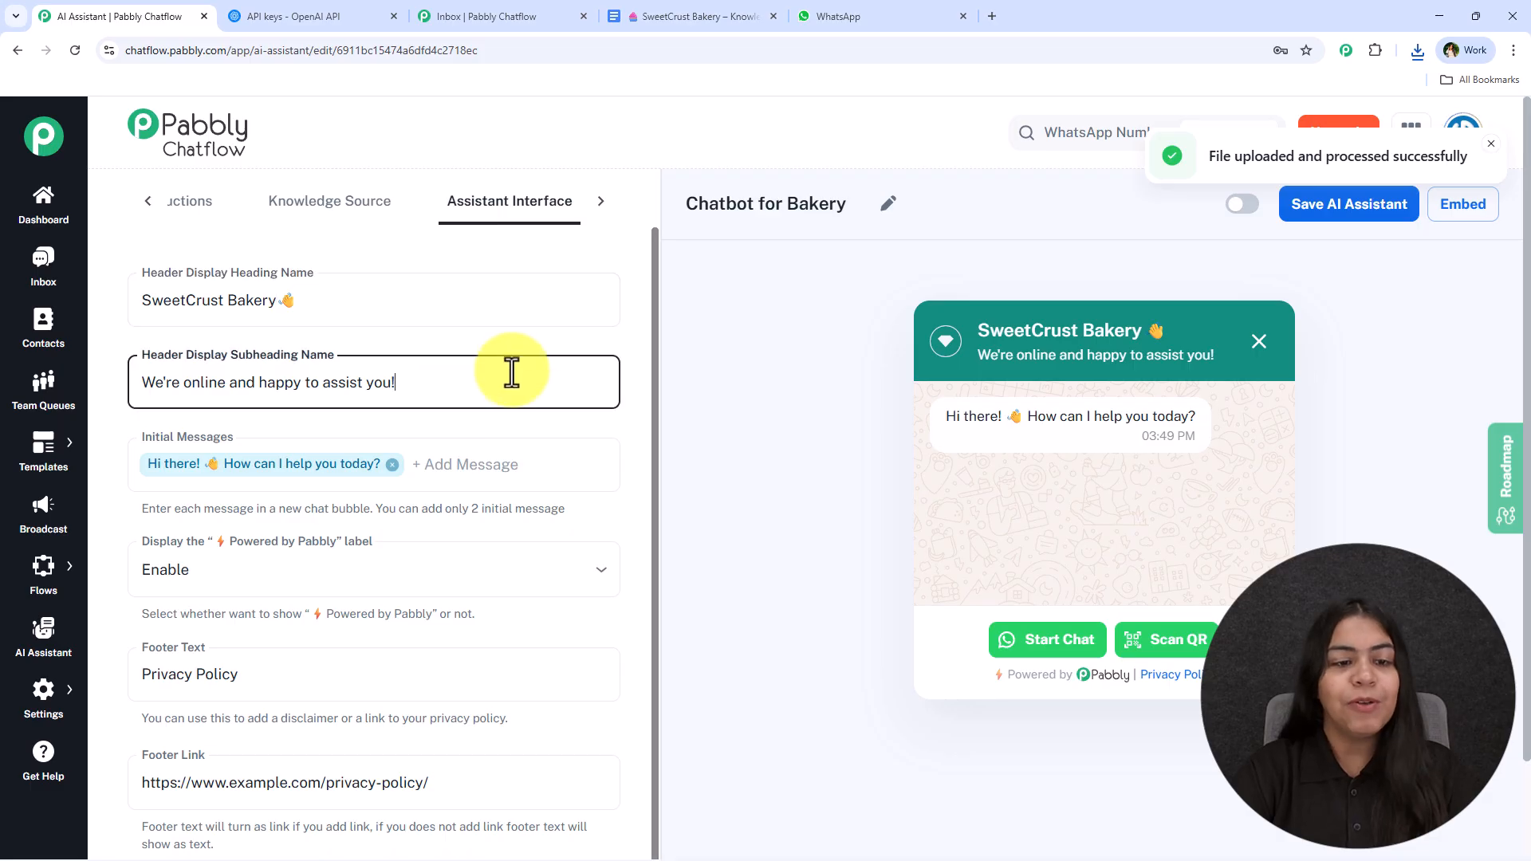
pyautogui.hotkey('ctrl', 'v')
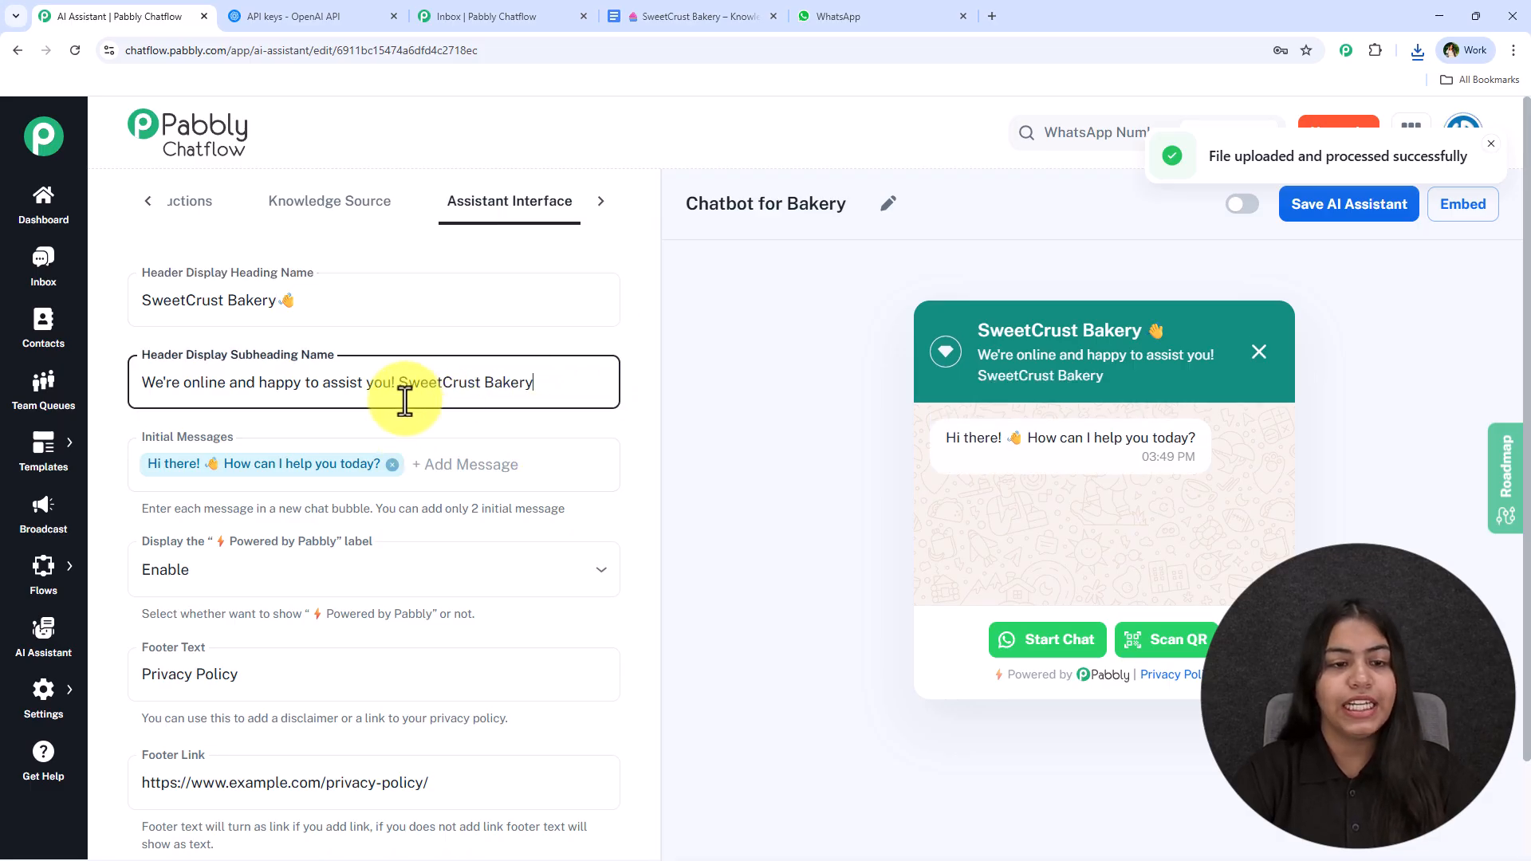
pyautogui.hotkey('ctrl', 'z')
# - Add "SweetCrust Bakery" as a second initial message of the assistant
pyautogui.click(487, 456)
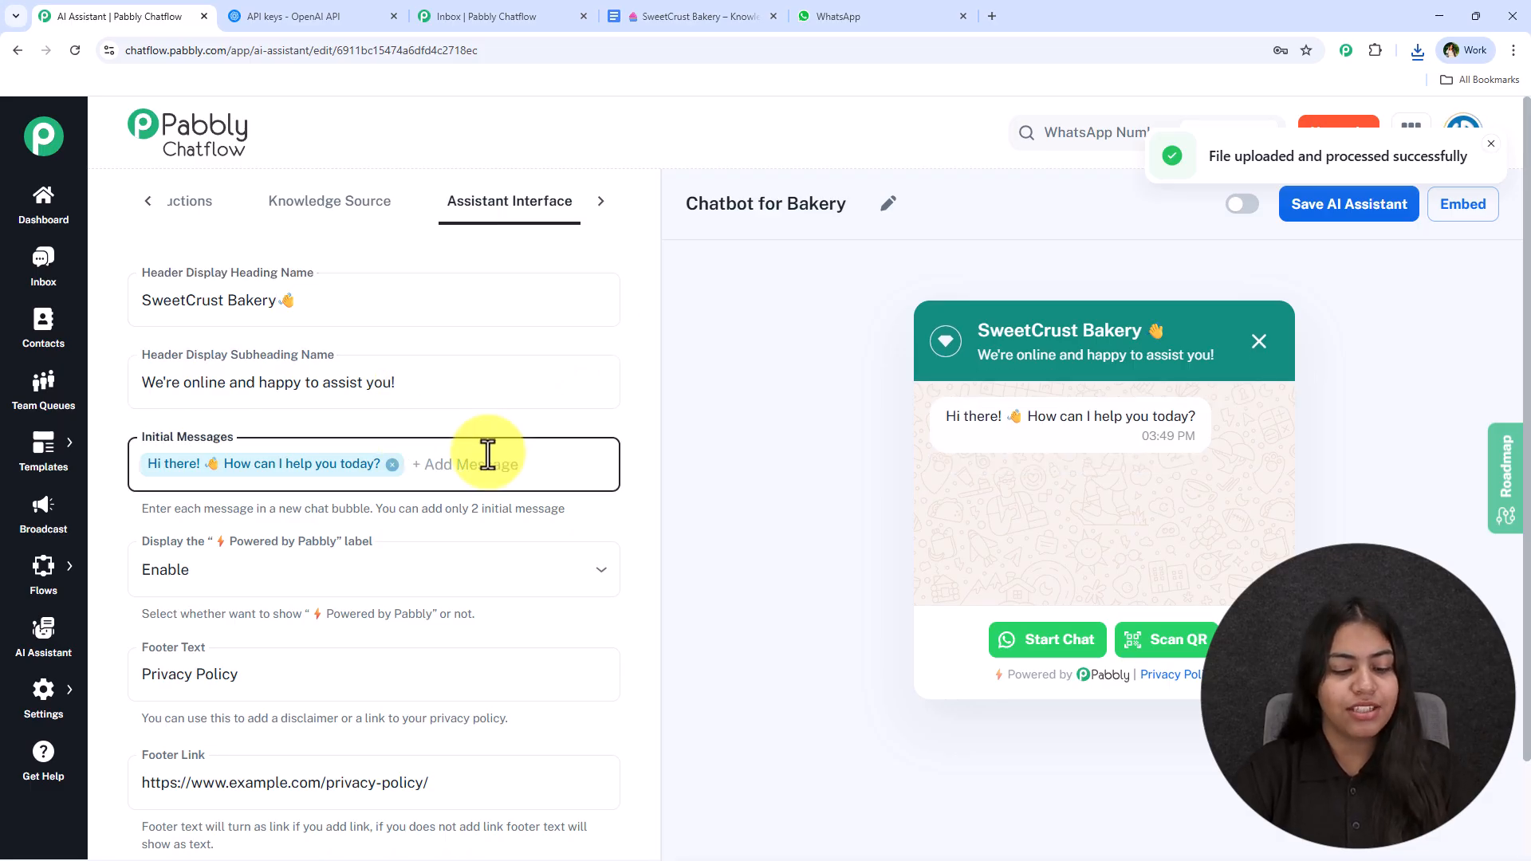
pyautogui.press('Return')
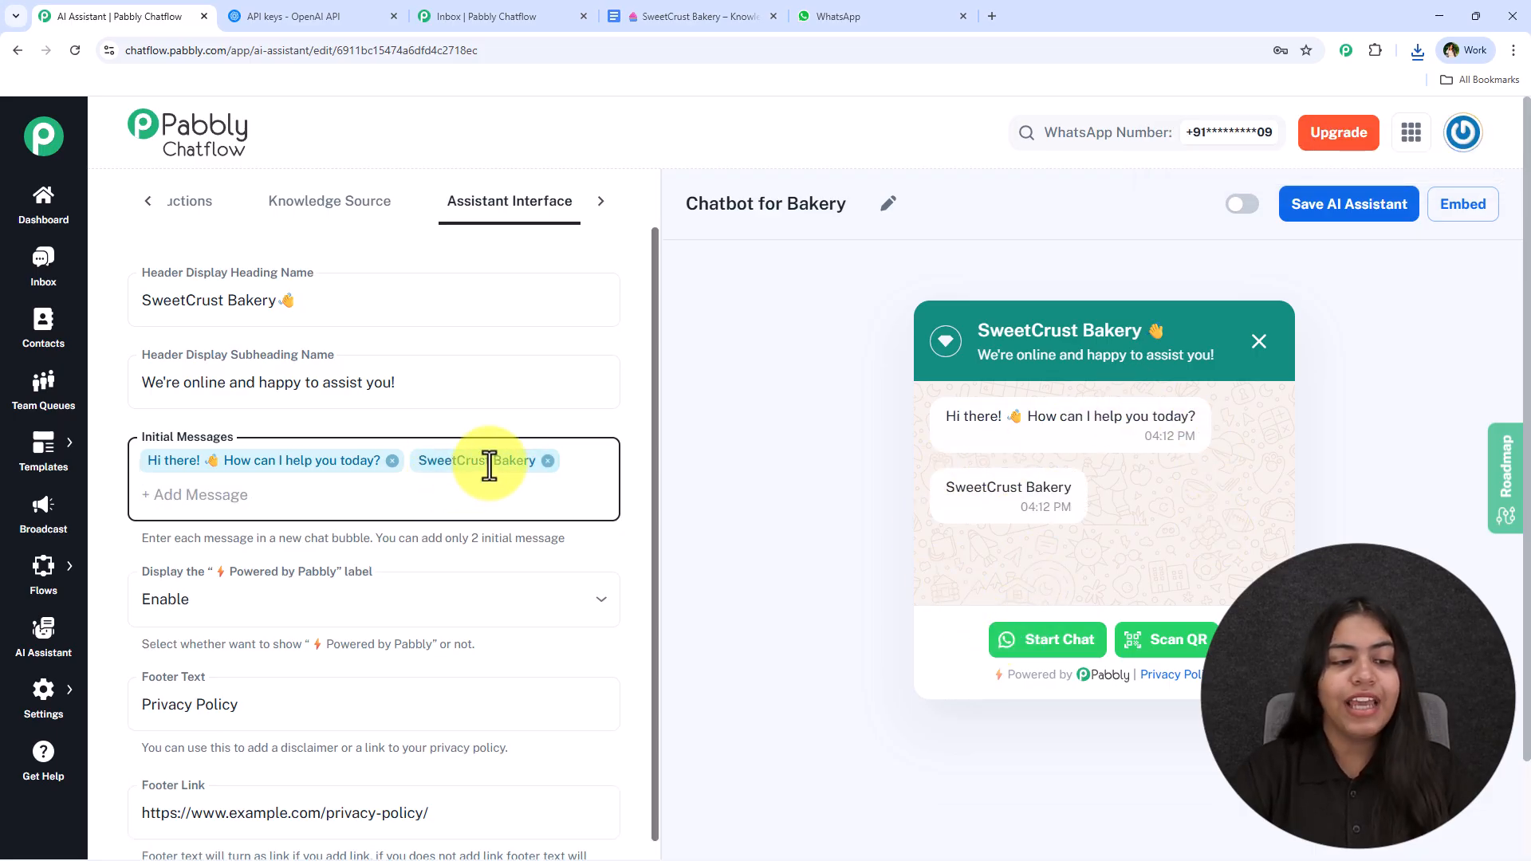
# - Try the Disable option for the "Powered by Pabbly" label and set it back to Enable
pyautogui.scroll(-2, 356, 513)
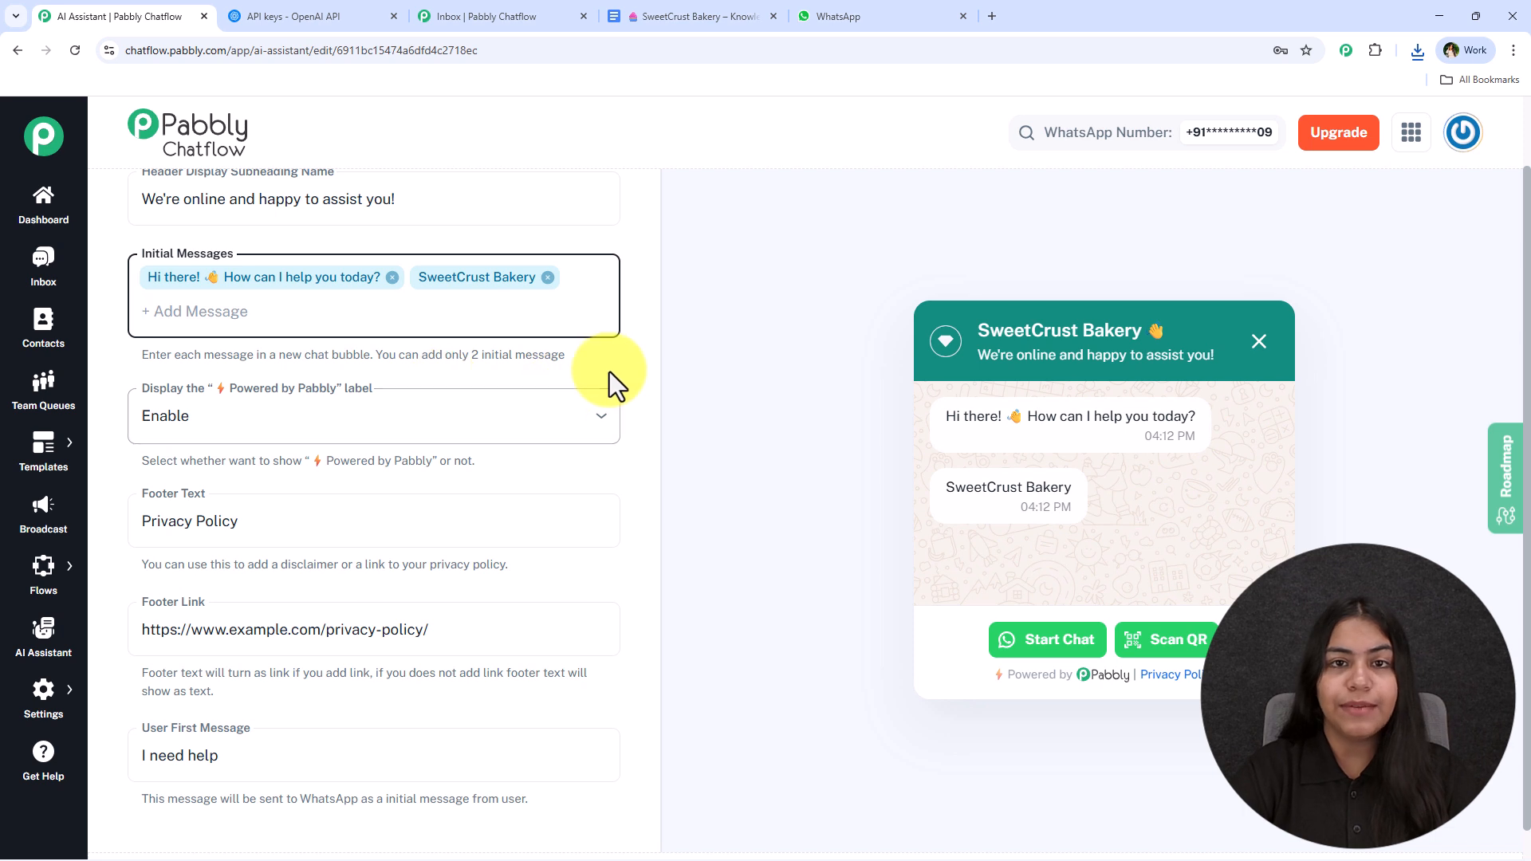
pyautogui.click(259, 433)
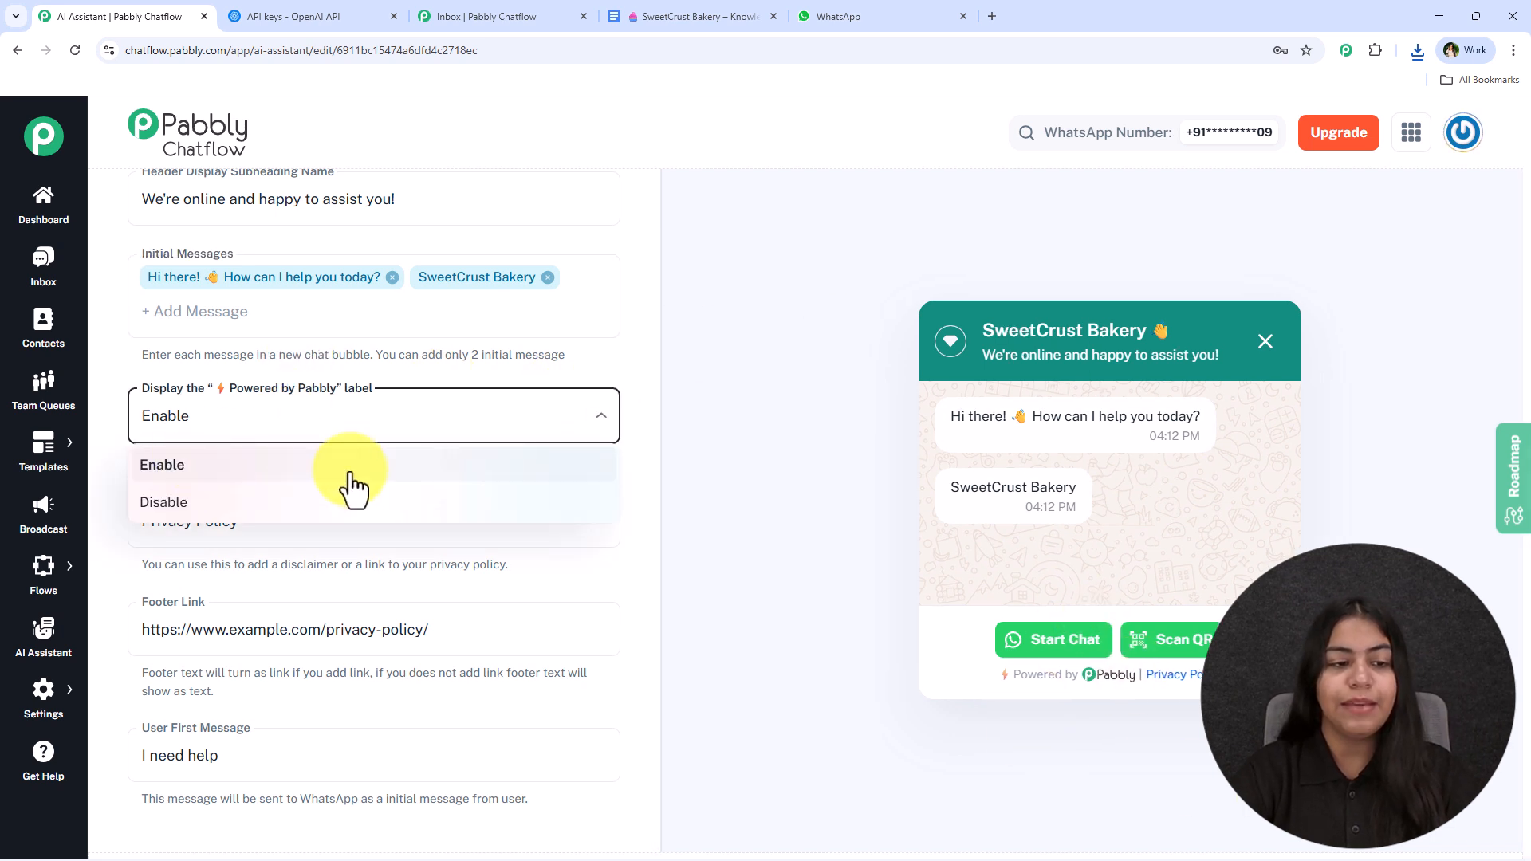
pyautogui.click(362, 504)
pyautogui.click(296, 431)
pyautogui.click(279, 465)
# - Read the footer text note, try clearing the footer link, and restore its privacy policy URL
pyautogui.scroll(-1, 215, 494)
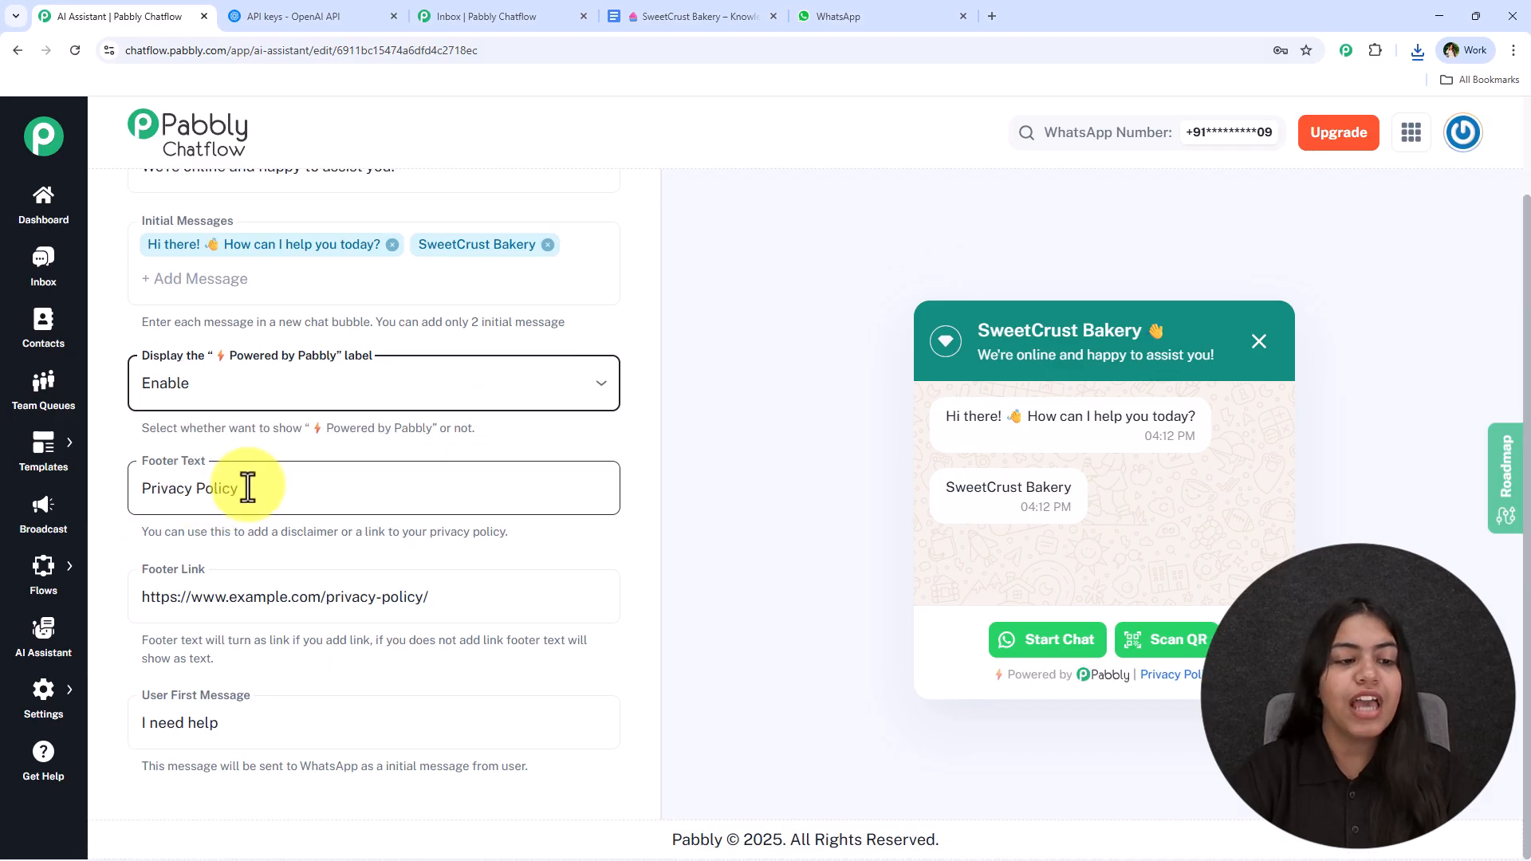
pyautogui.moveTo(131, 534); pyautogui.dragTo(515, 535)
pyautogui.click(523, 607)
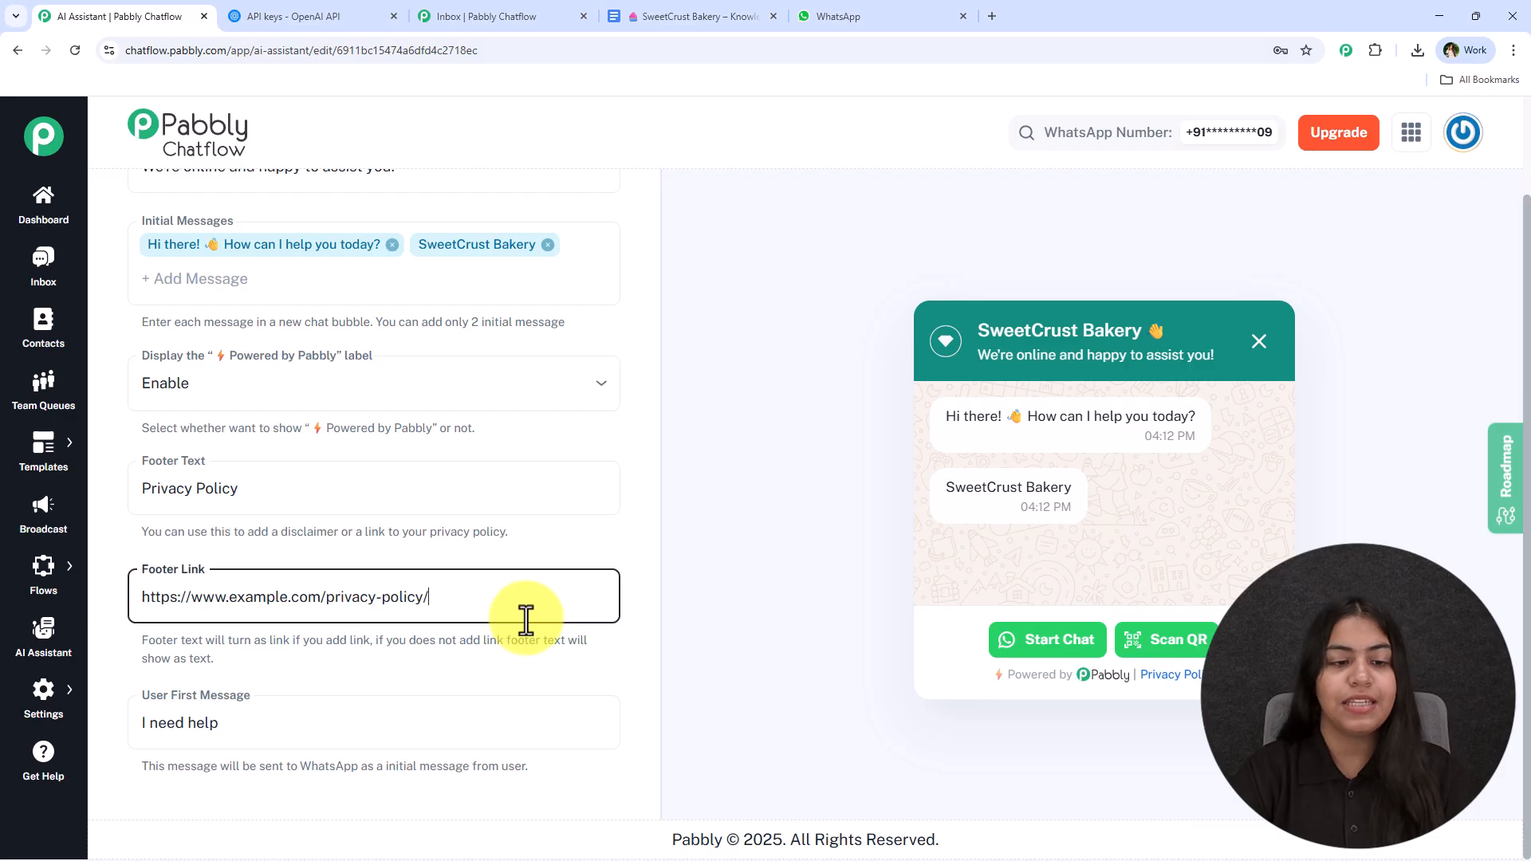
pyautogui.hotkey('ctrl', 'a')
pyautogui.press('BackSpace')
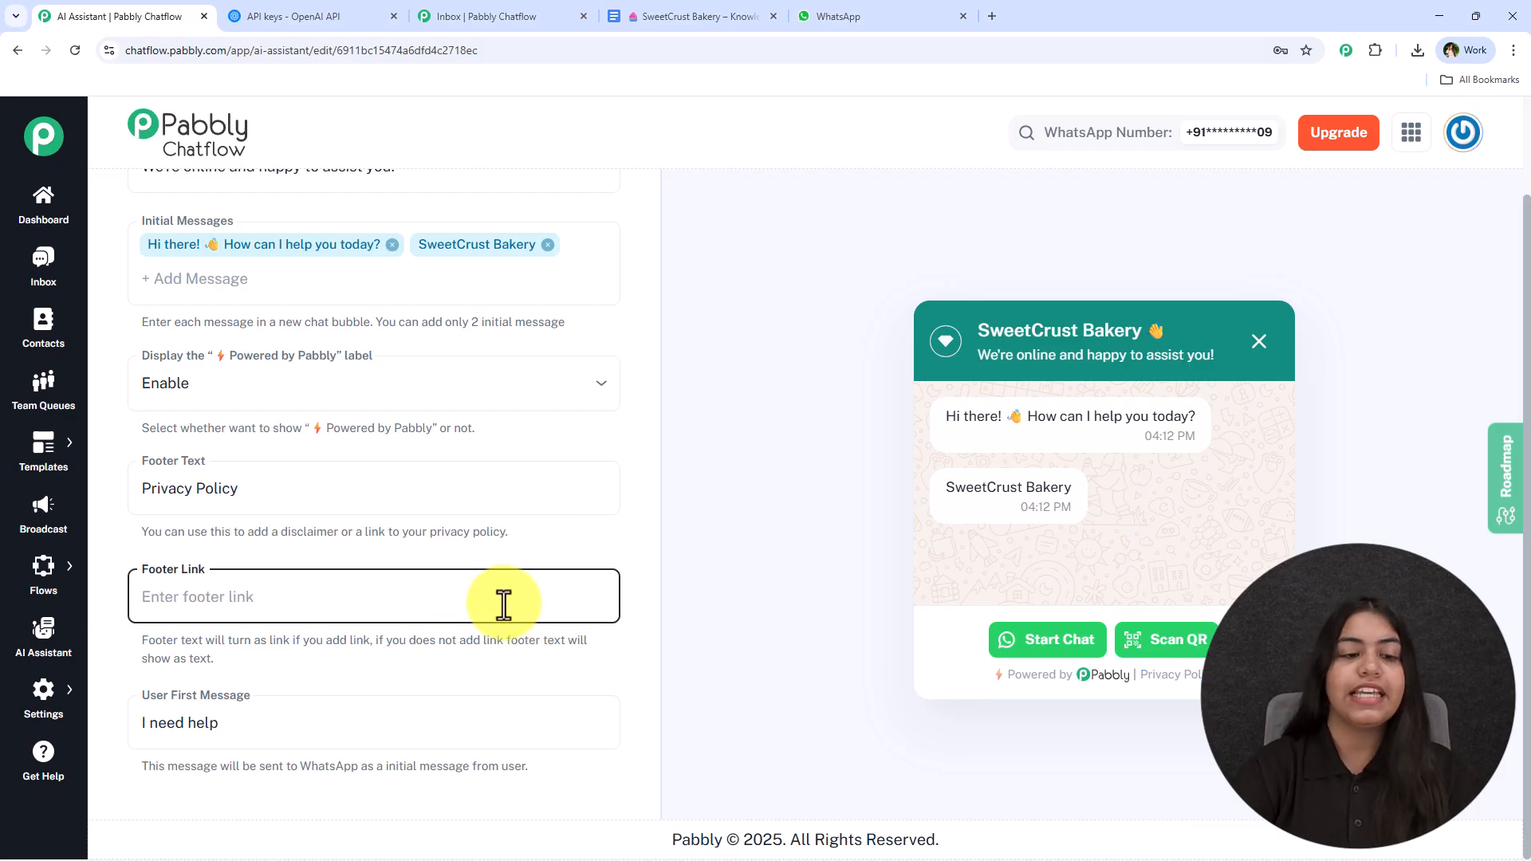
pyautogui.hotkey('ctrl', 'z')
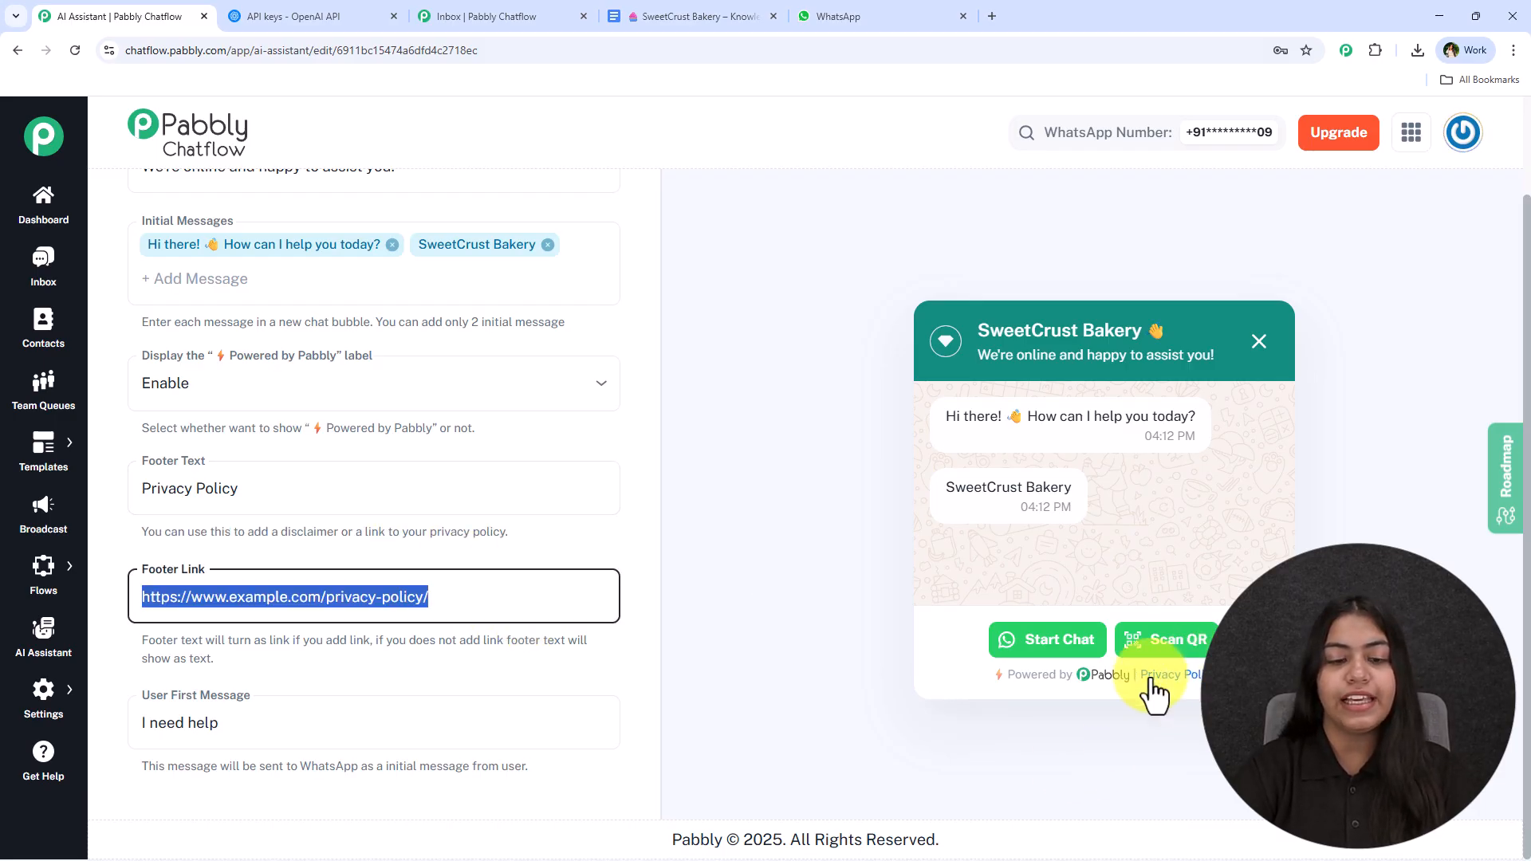
pyautogui.press('BackSpace')
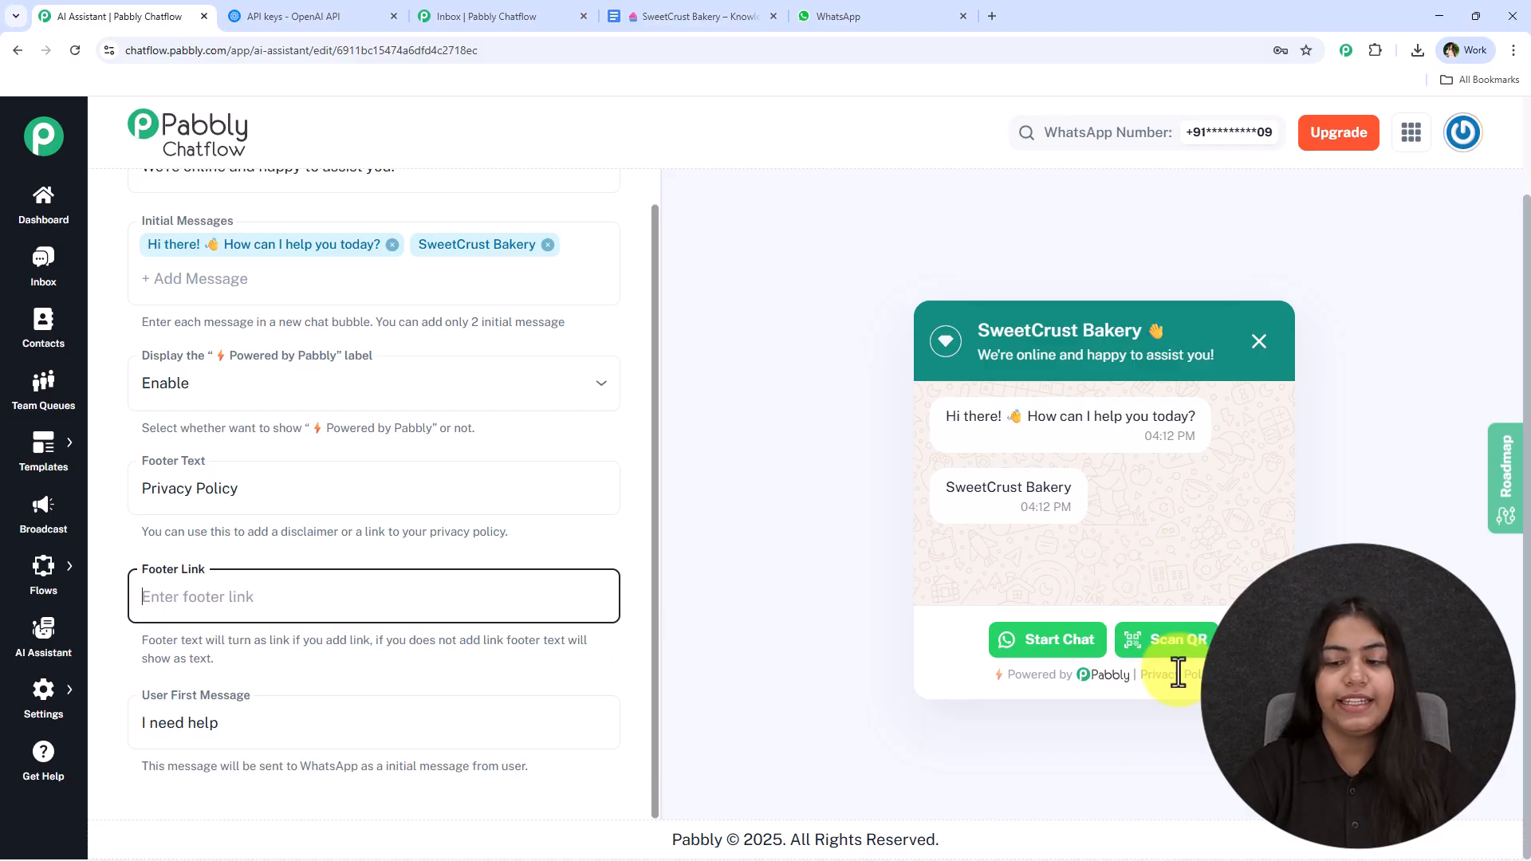
pyautogui.hotkey('ctrl', 'z')
# - Read the note about the user's first message and replace that message with "Hey"
pyautogui.click(301, 704)
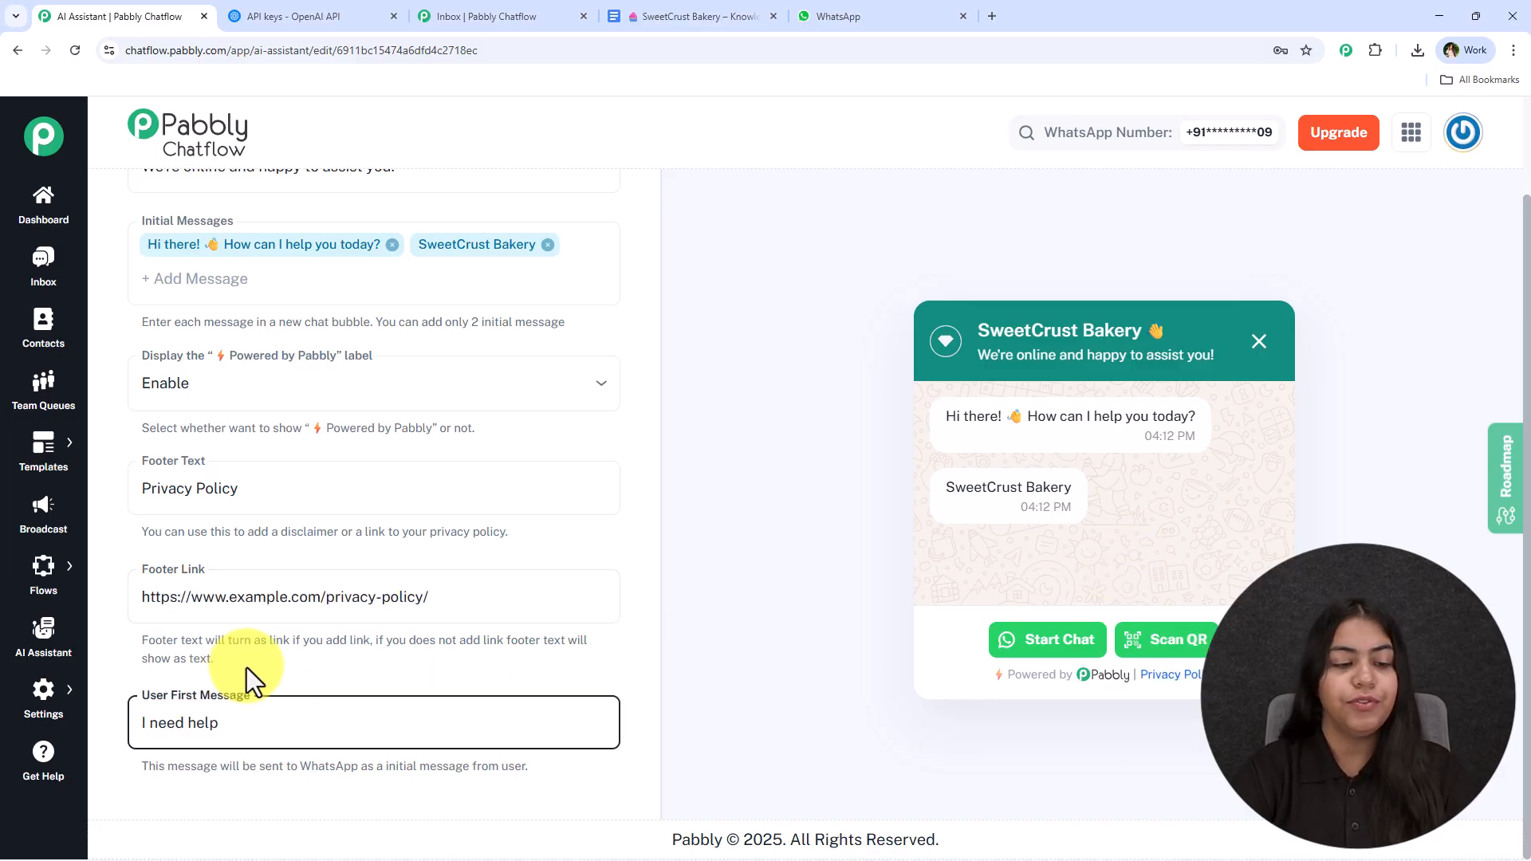
pyautogui.moveTo(141, 781); pyautogui.dragTo(511, 786)
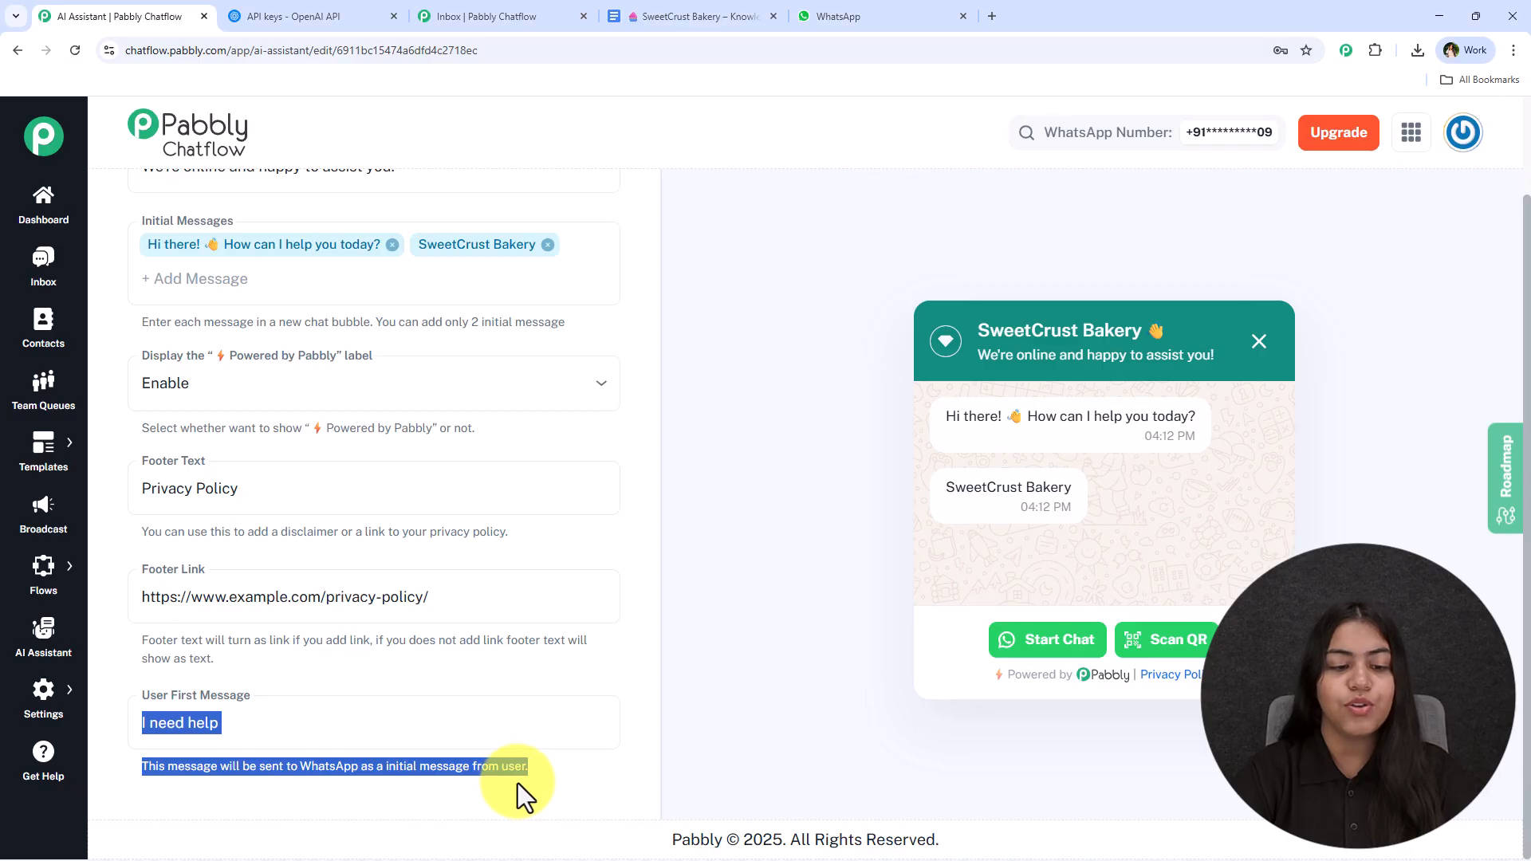
pyautogui.click(518, 783)
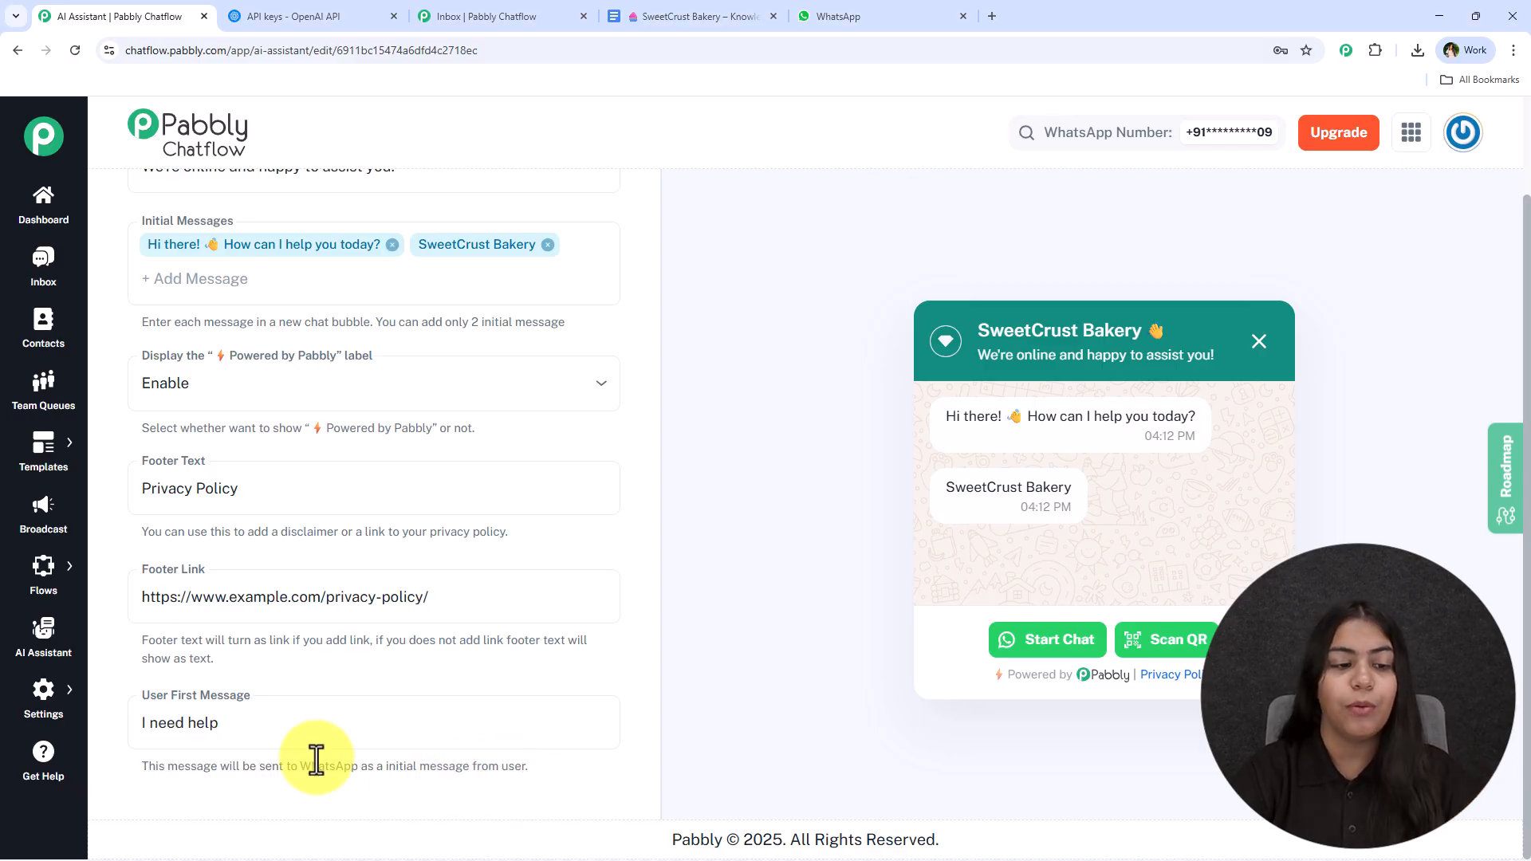
pyautogui.click(330, 730)
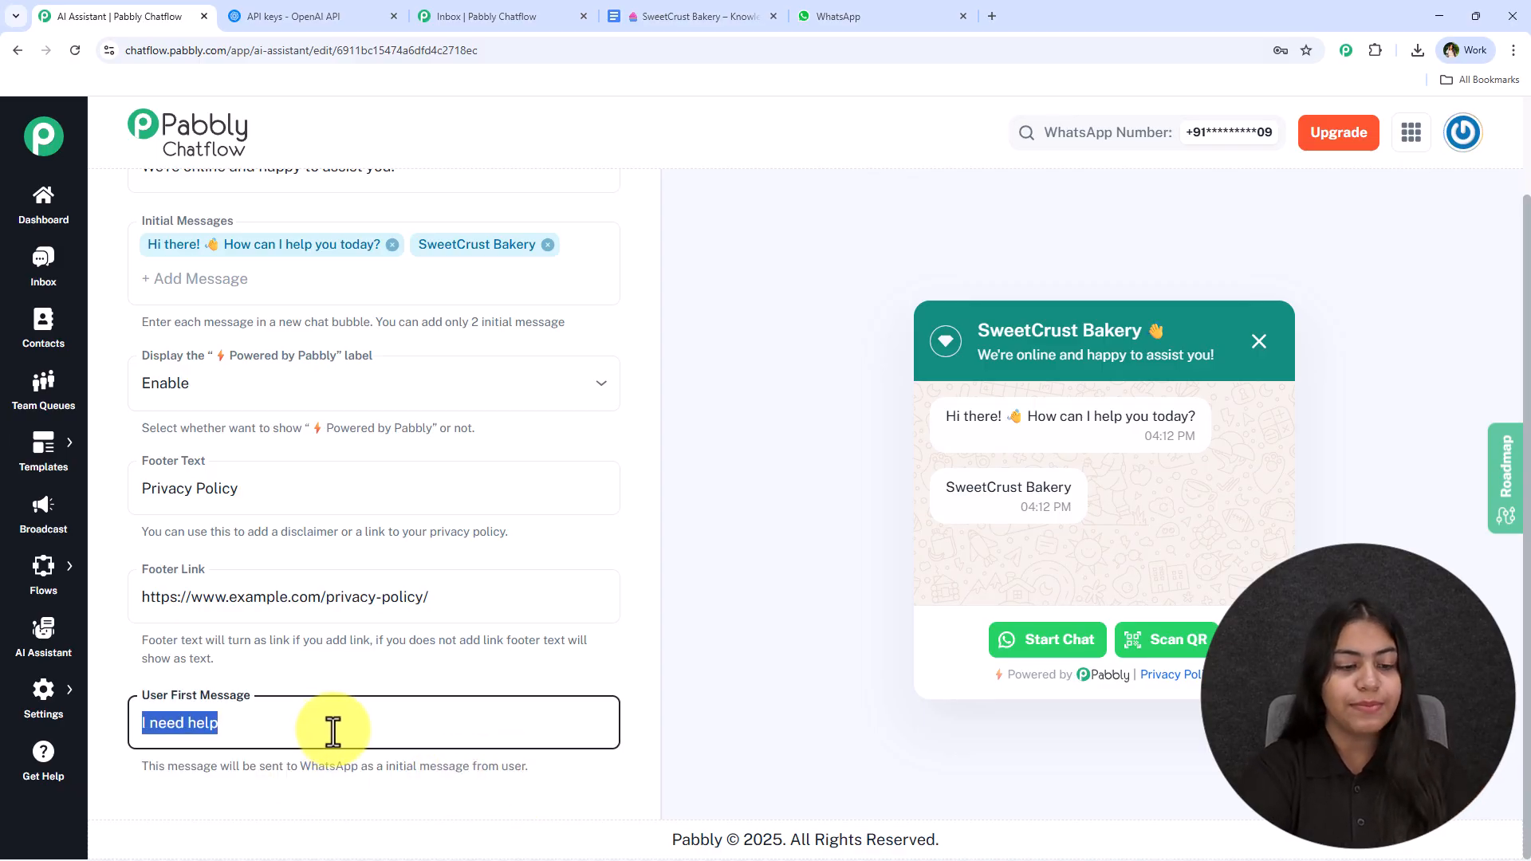
pyautogui.write('Hi')
pyautogui.press('BackSpace')
pyautogui.press('BackSpace')
pyautogui.write('H')
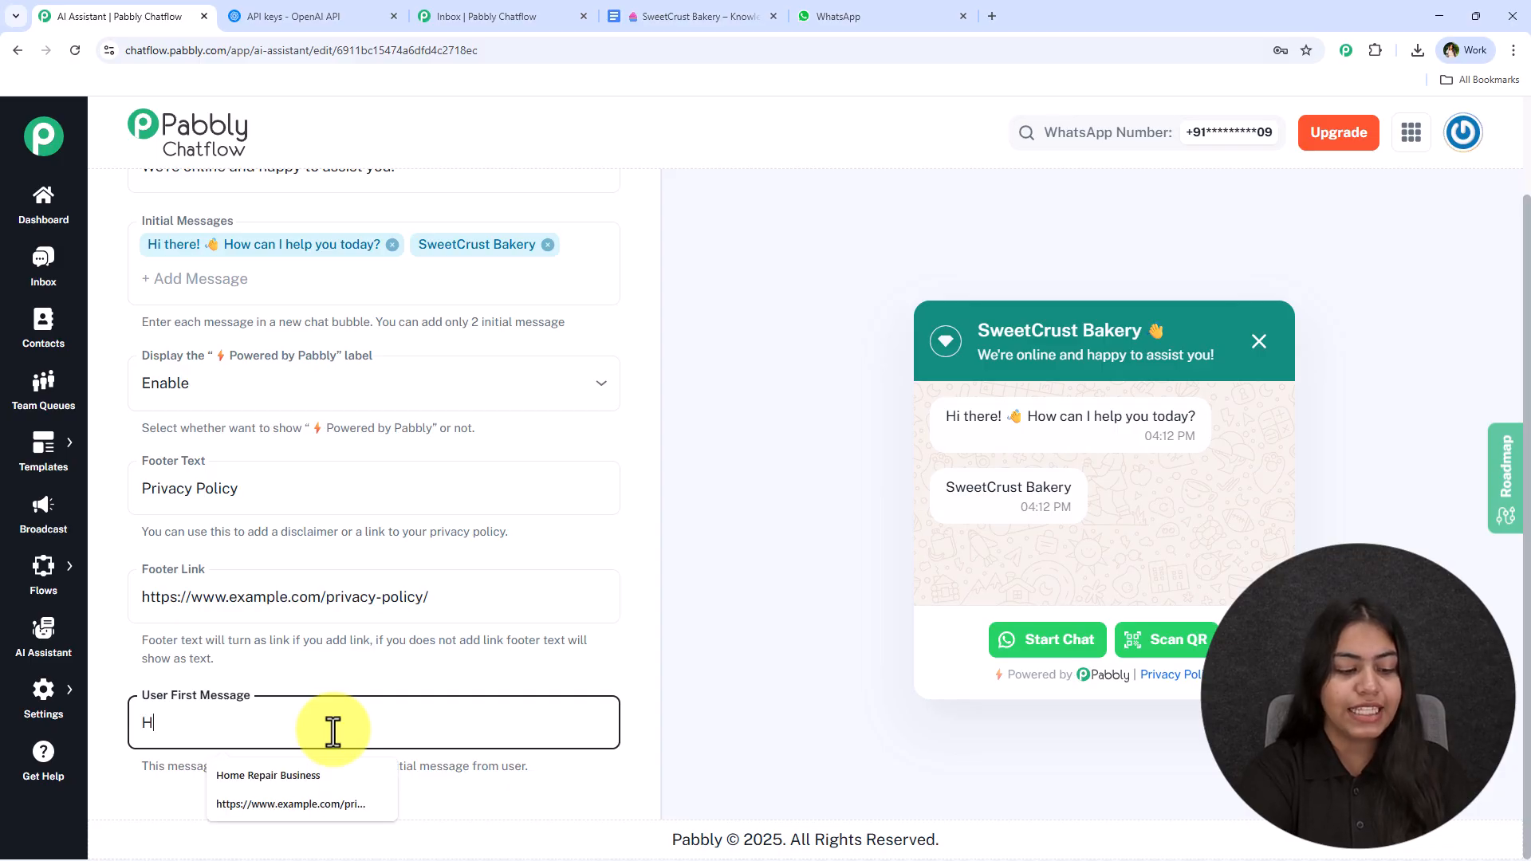
pyautogui.write('ey')
# - In the assistant's styling settings, set the theme mode to Dark
pyautogui.scroll(5, 386, 635)
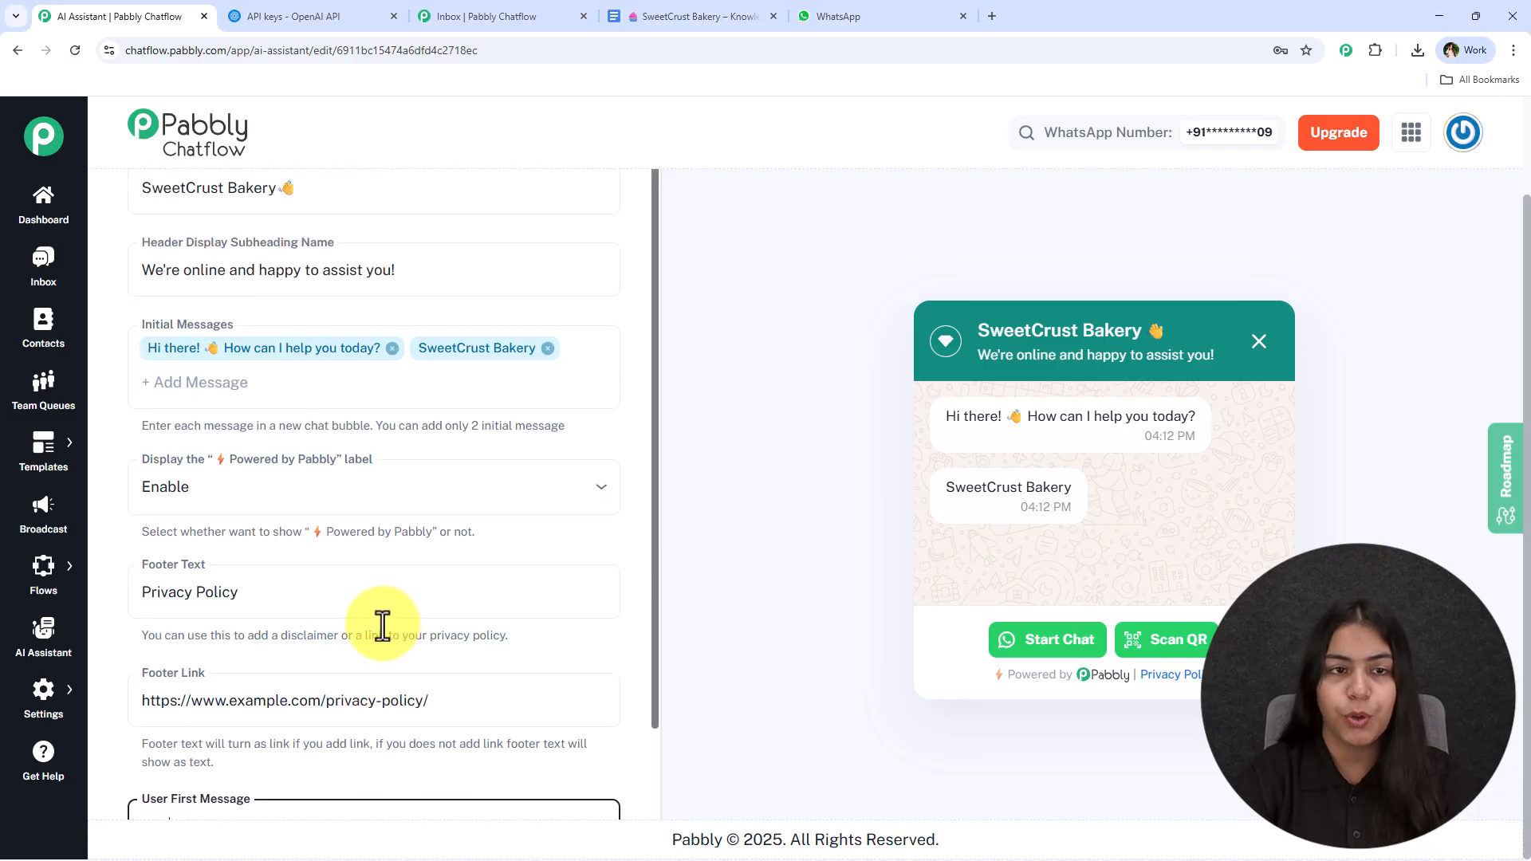
pyautogui.click(604, 201)
pyautogui.click(542, 206)
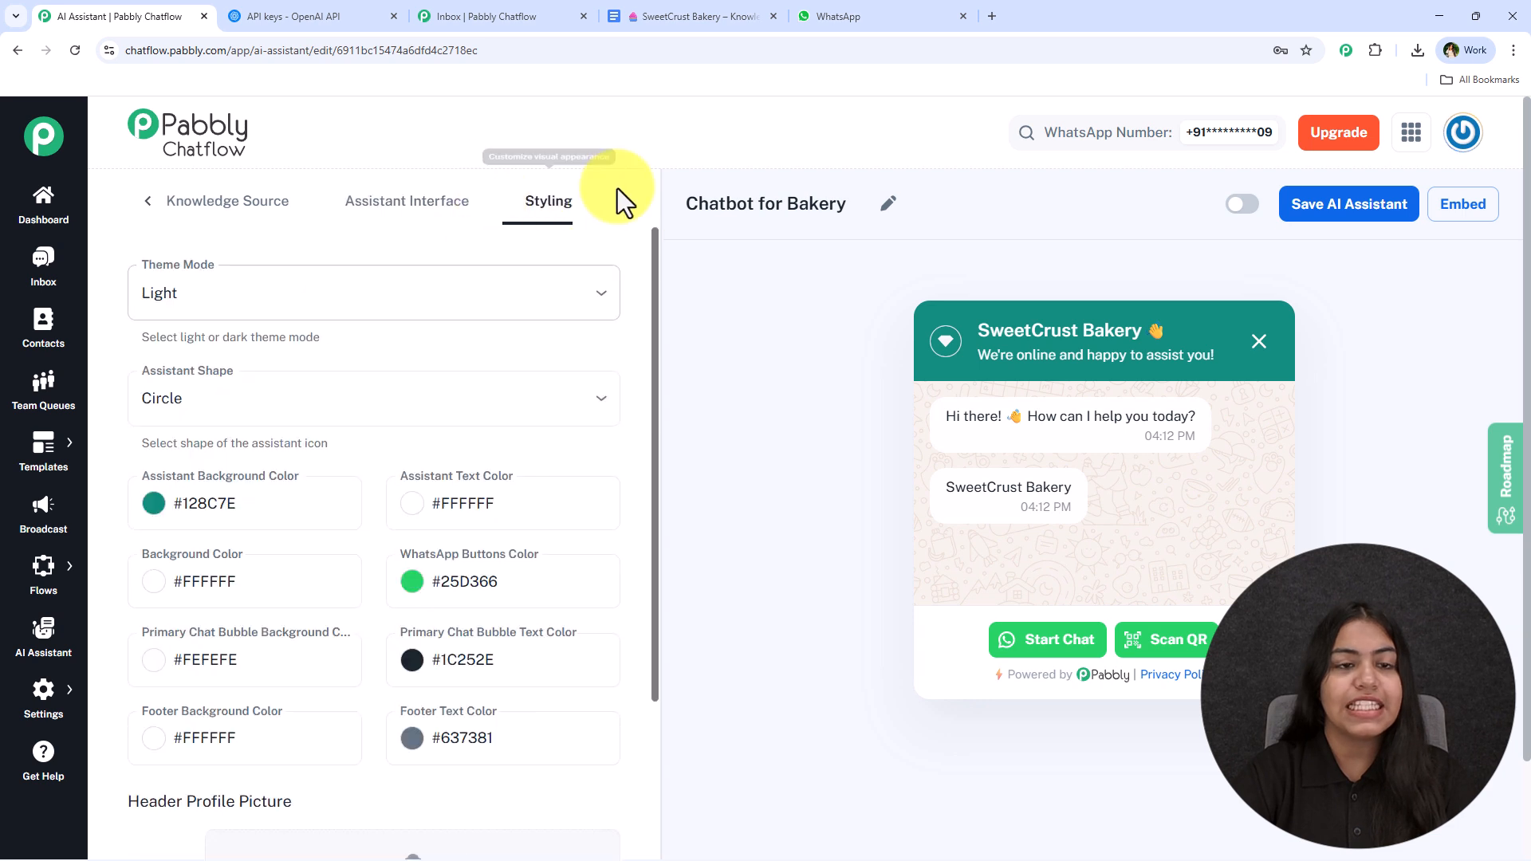
pyautogui.click(478, 293)
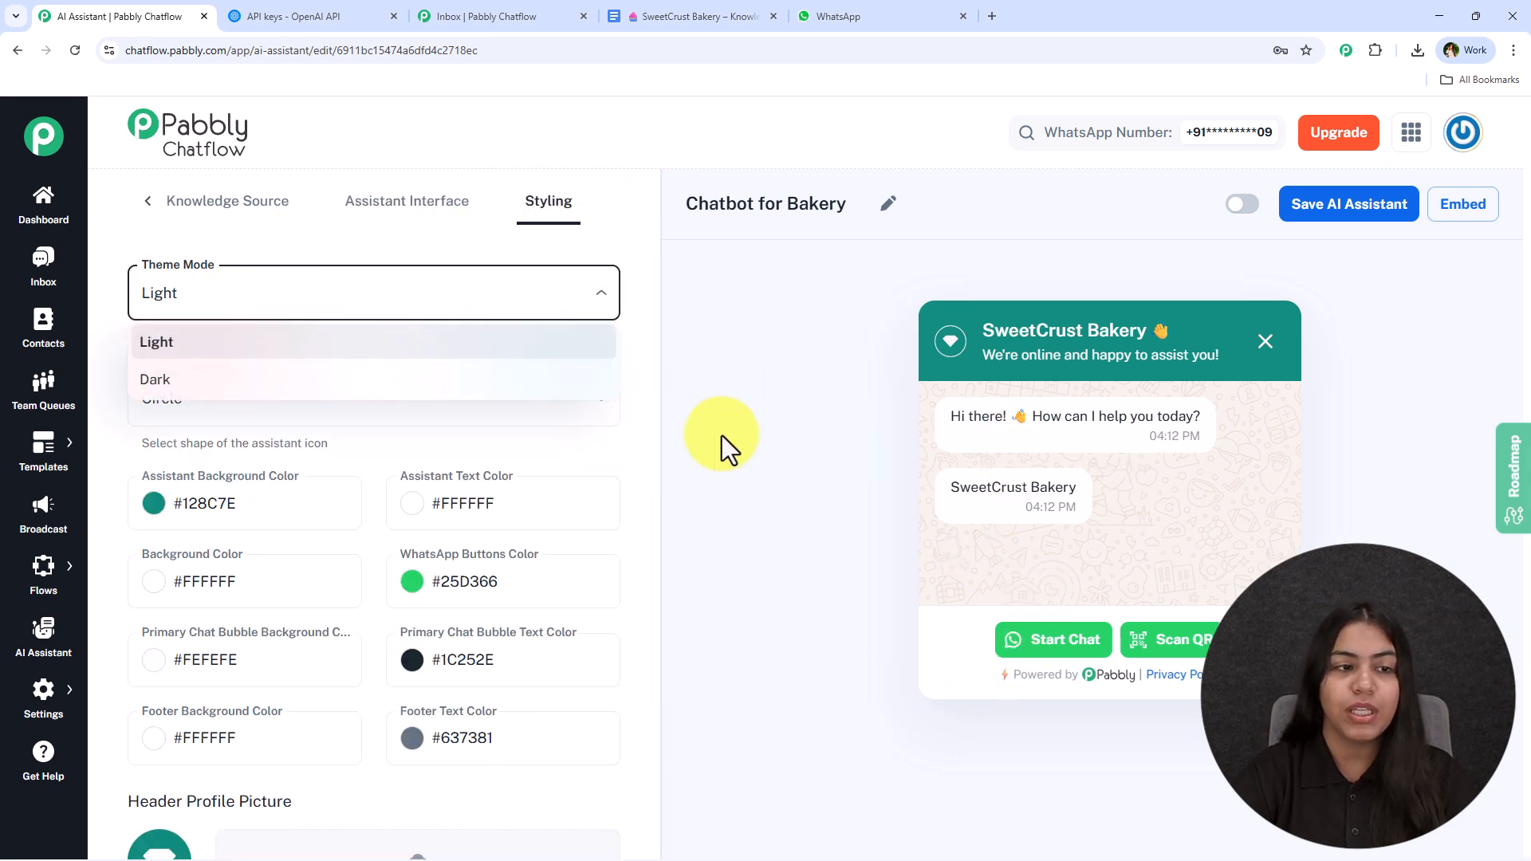
pyautogui.click(212, 379)
# - Try the Square assistant shape and set it back to Circle
pyautogui.click(399, 406)
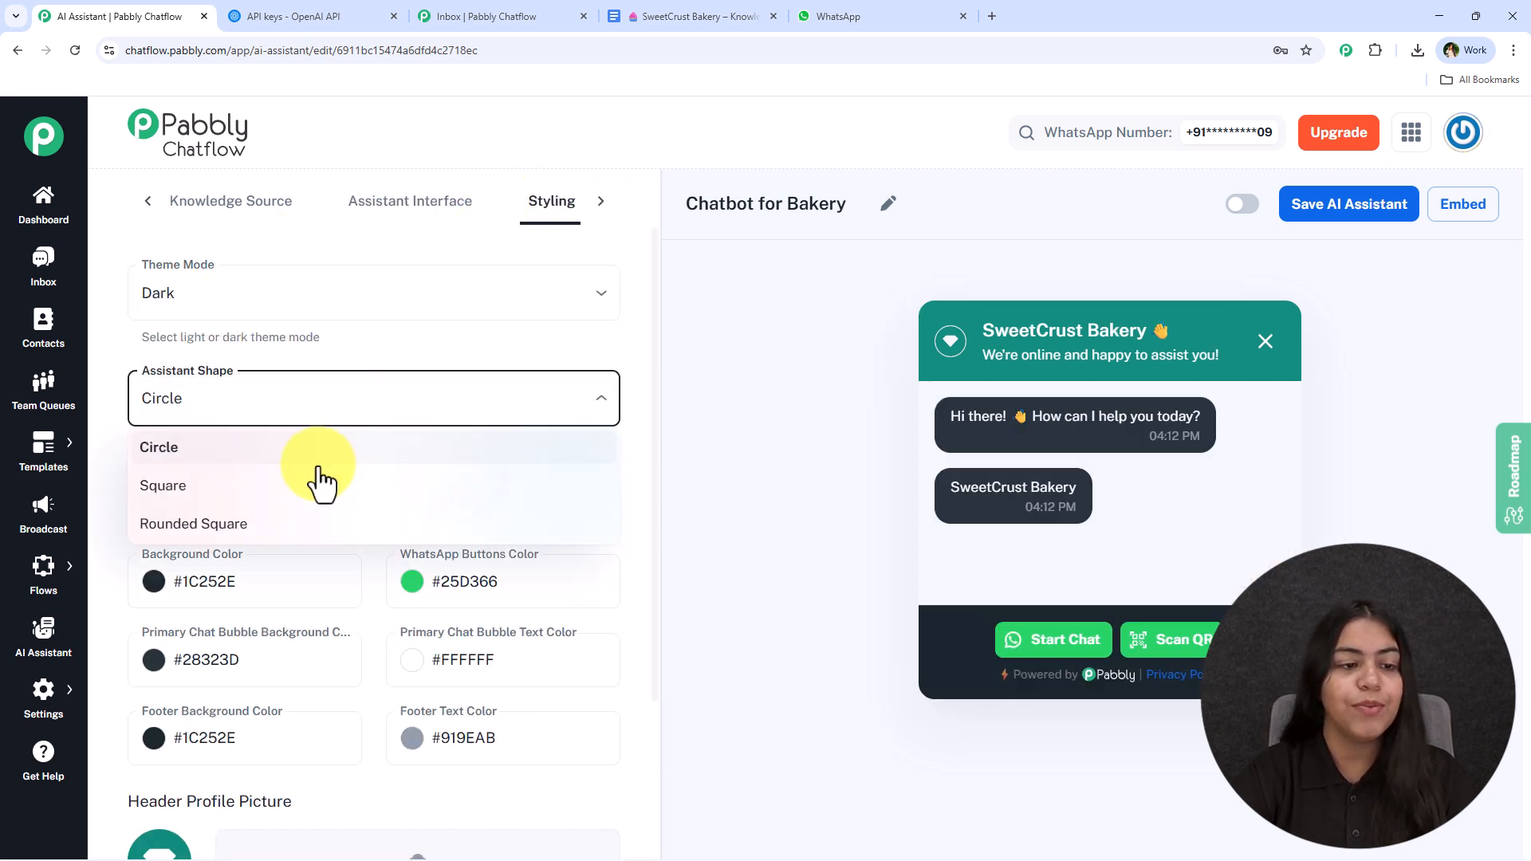
pyautogui.click(319, 486)
pyautogui.scroll(-5, 519, 519)
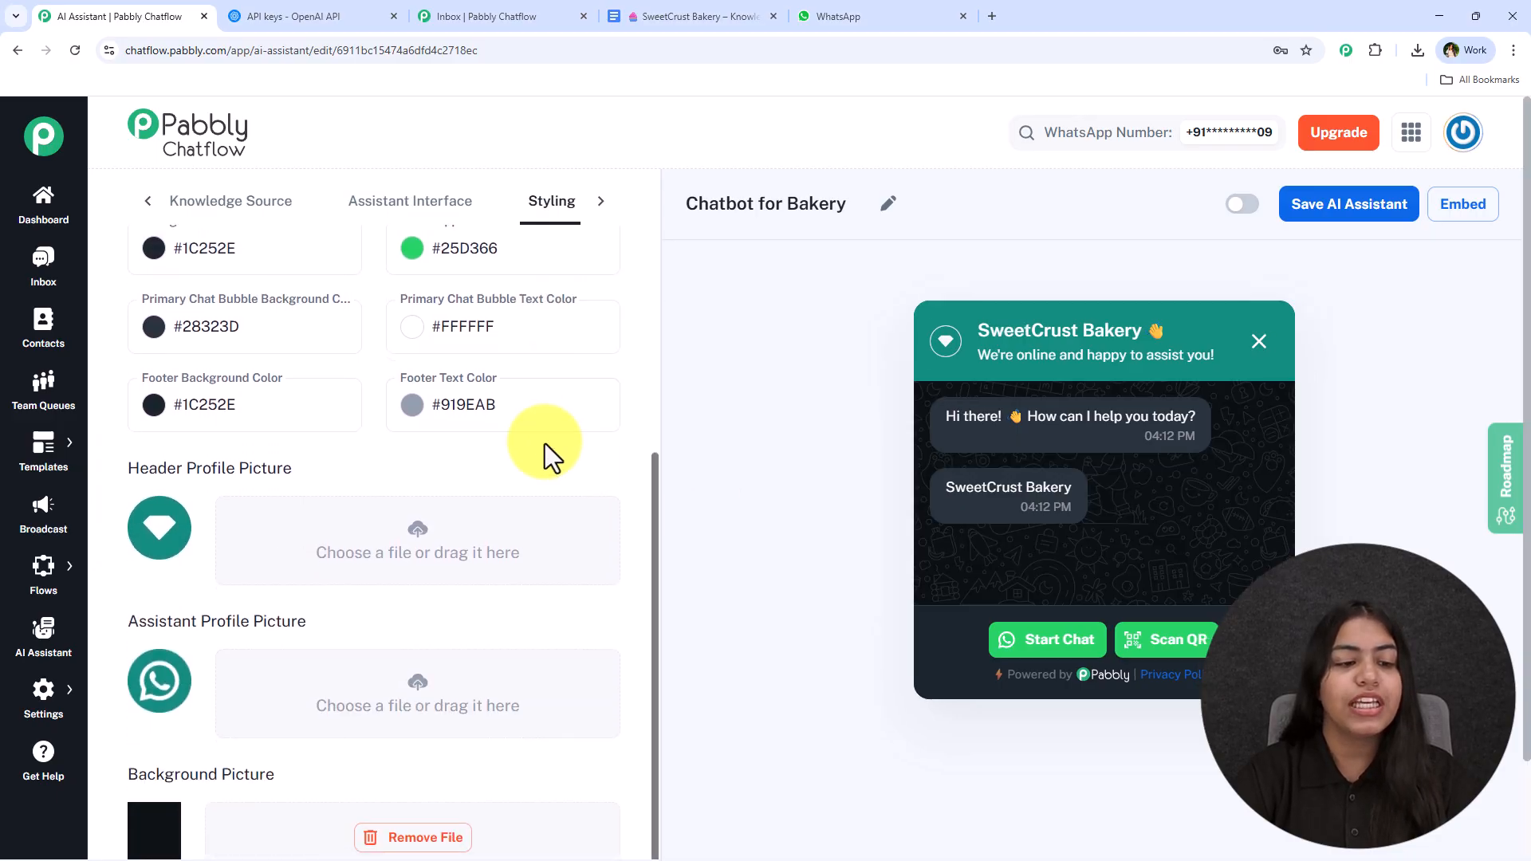
pyautogui.scroll(5, 544, 586)
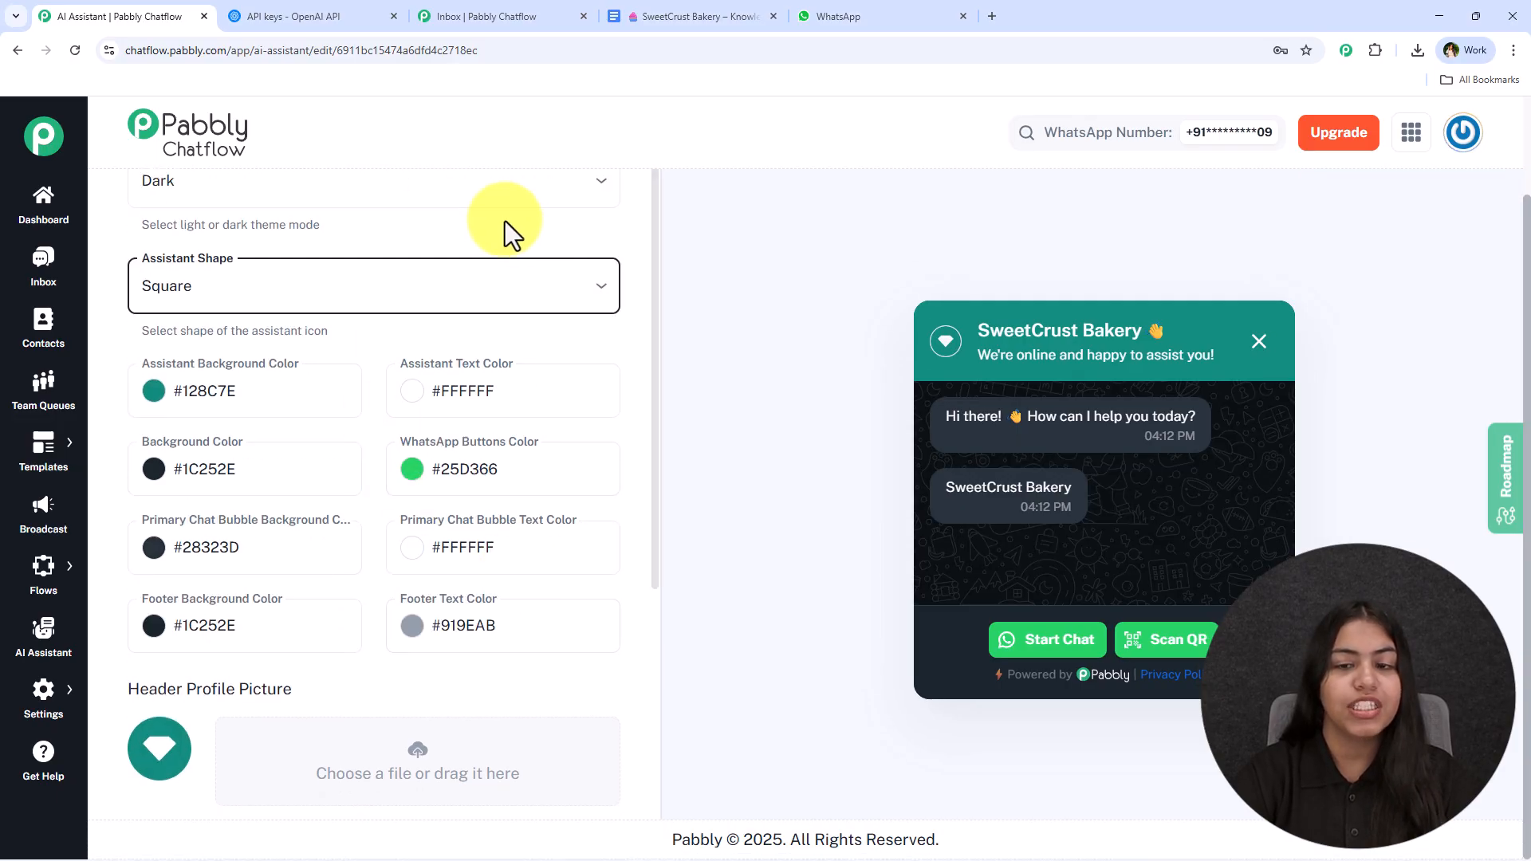
pyautogui.click(410, 396)
pyautogui.click(342, 444)
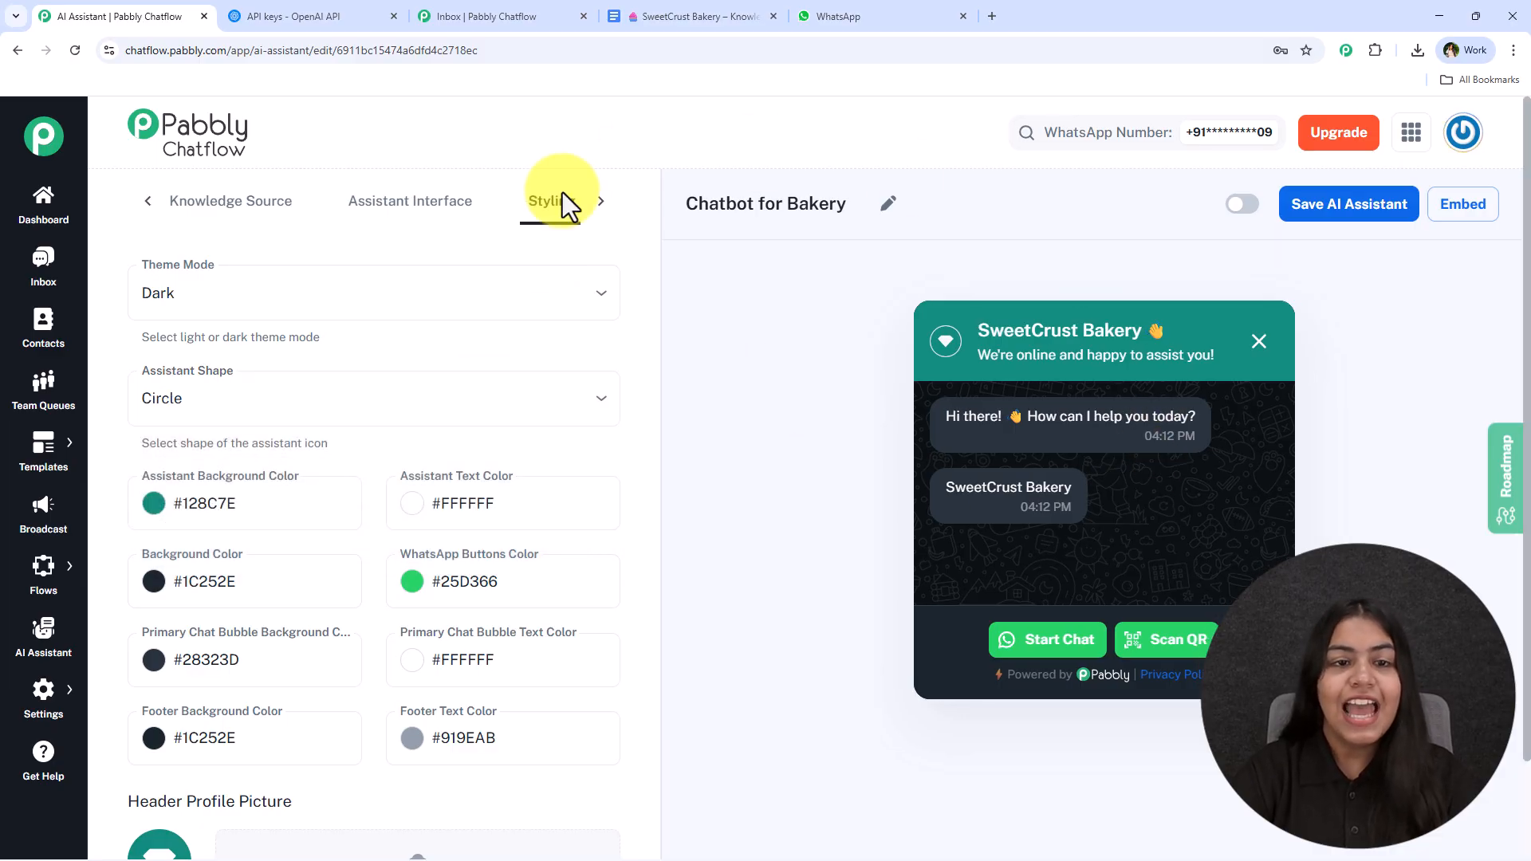
# - Activate the "Chatbot for Bakery" assistant and save it
pyautogui.click(598, 220)
pyautogui.moveTo(676, 213); pyautogui.dragTo(850, 203)
pyautogui.click(837, 252)
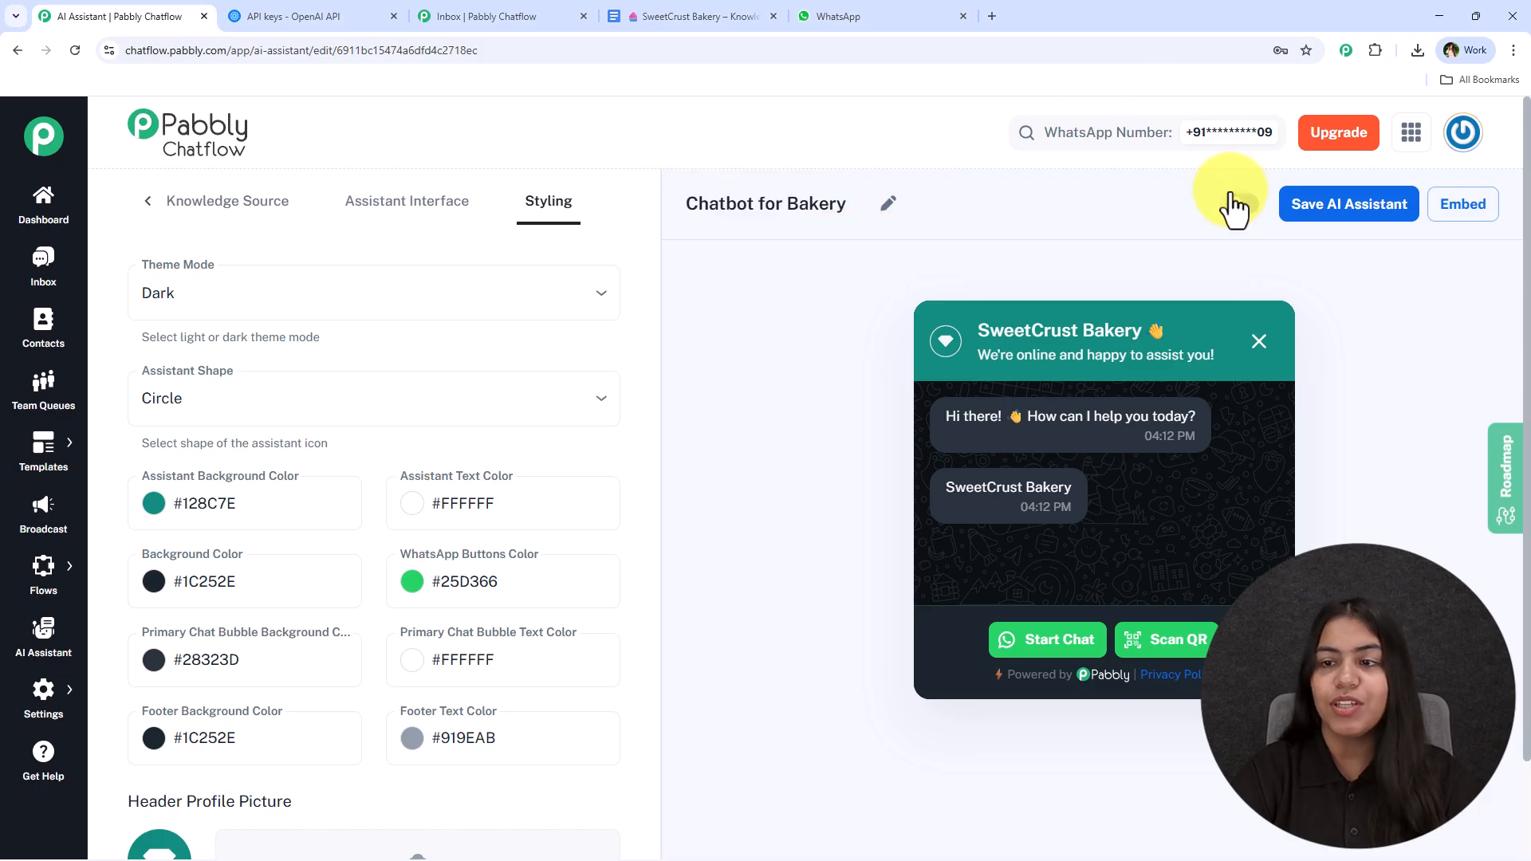
pyautogui.click(1355, 213)
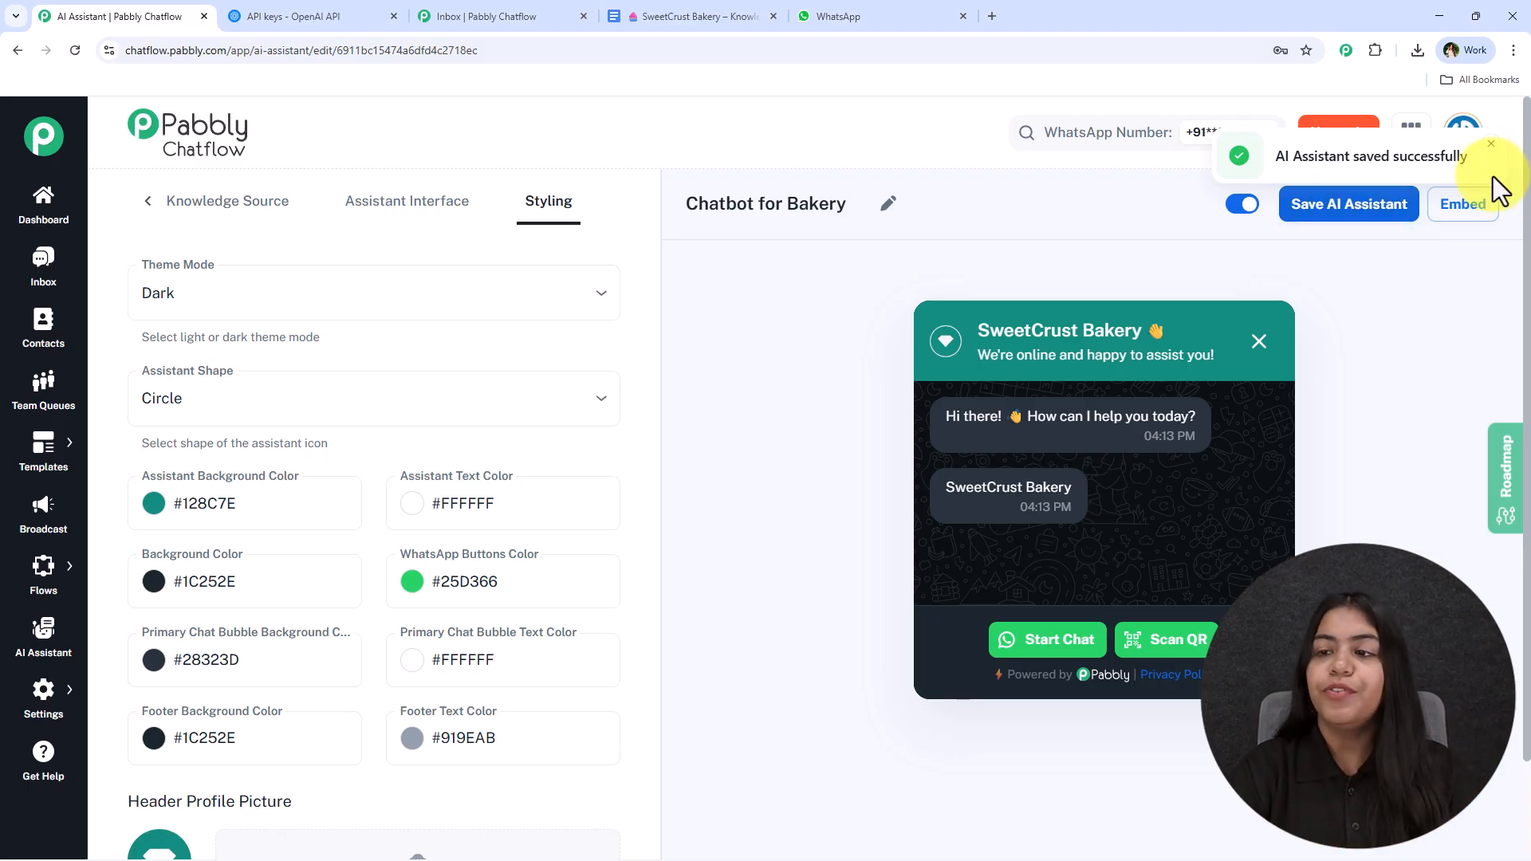
# - Open the embed code of the bakery assistant, examine its script and close it
pyautogui.click(1461, 208)
pyautogui.moveTo(701, 536); pyautogui.dragTo(522, 351)
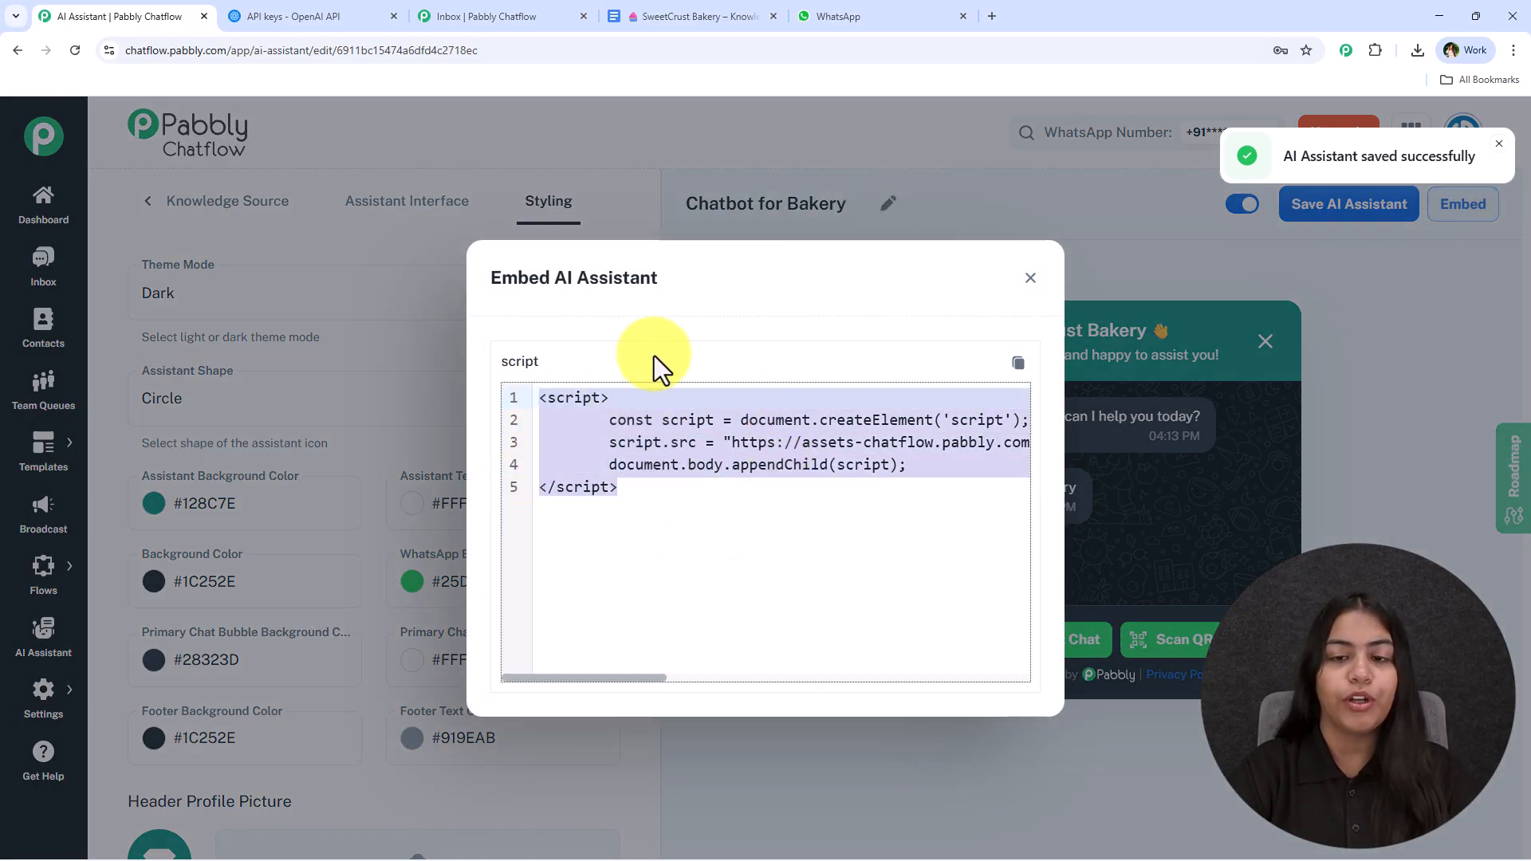
pyautogui.click(1030, 279)
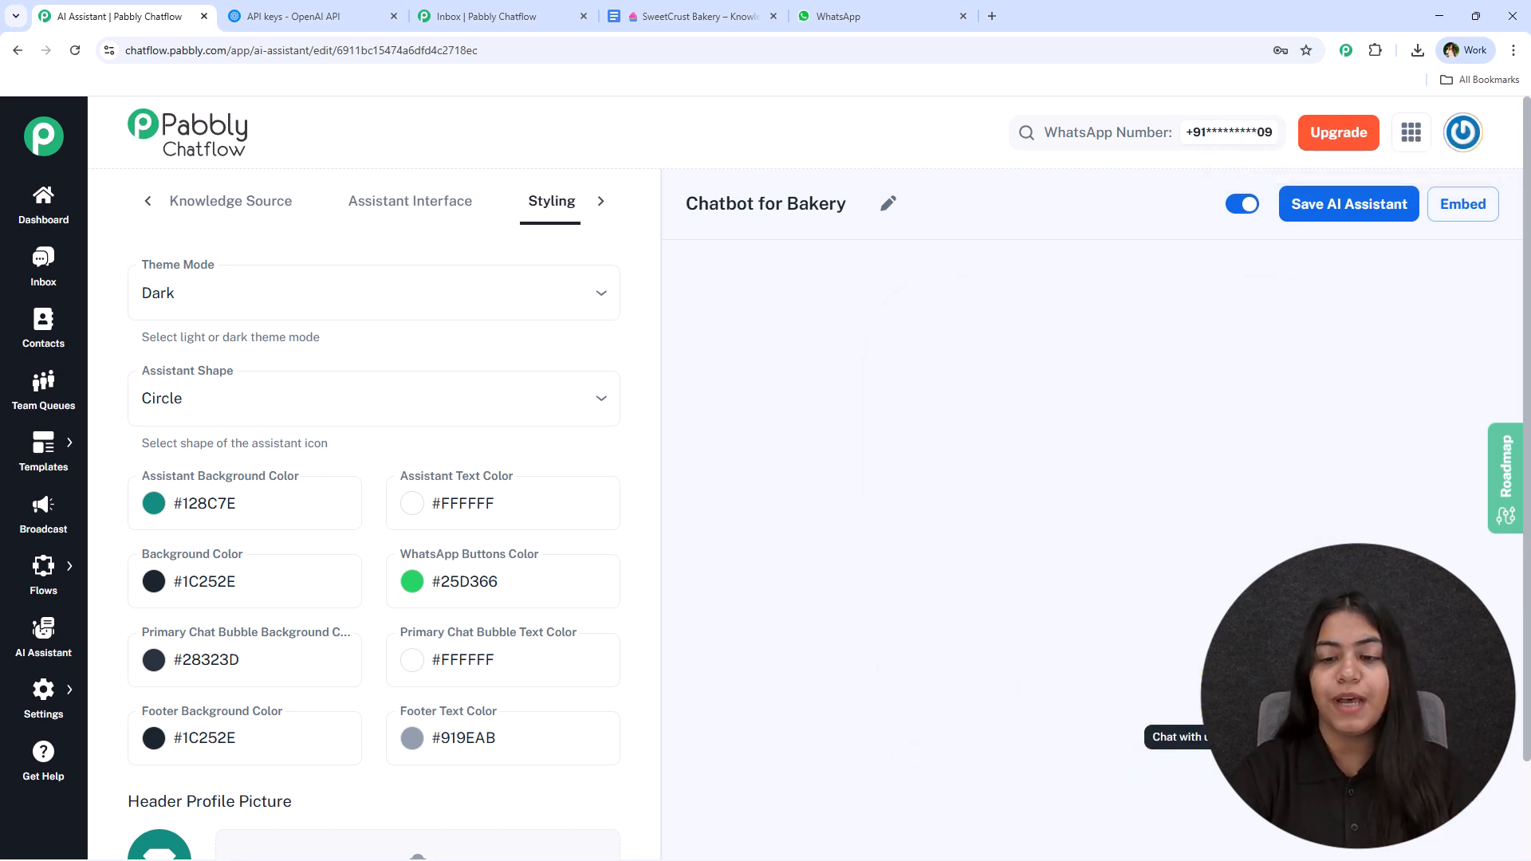
# - Return to the assistant interface settings and review the header, initial messages, footer and user first message
pyautogui.click(1013, 637)
pyautogui.click(416, 204)
pyautogui.scroll(-1, 450, 538)
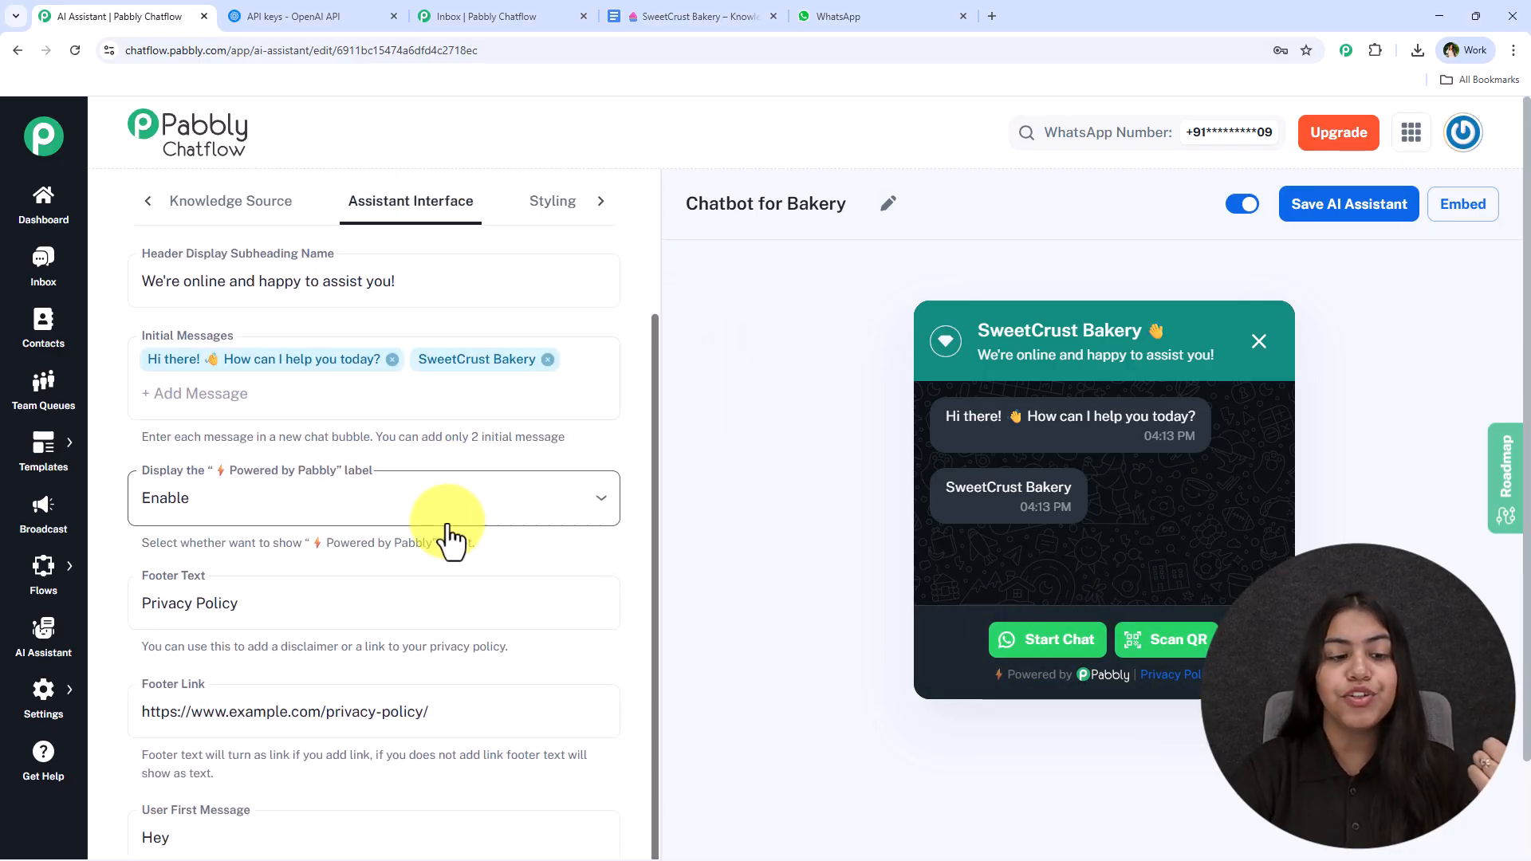
pyautogui.scroll(-2, 450, 538)
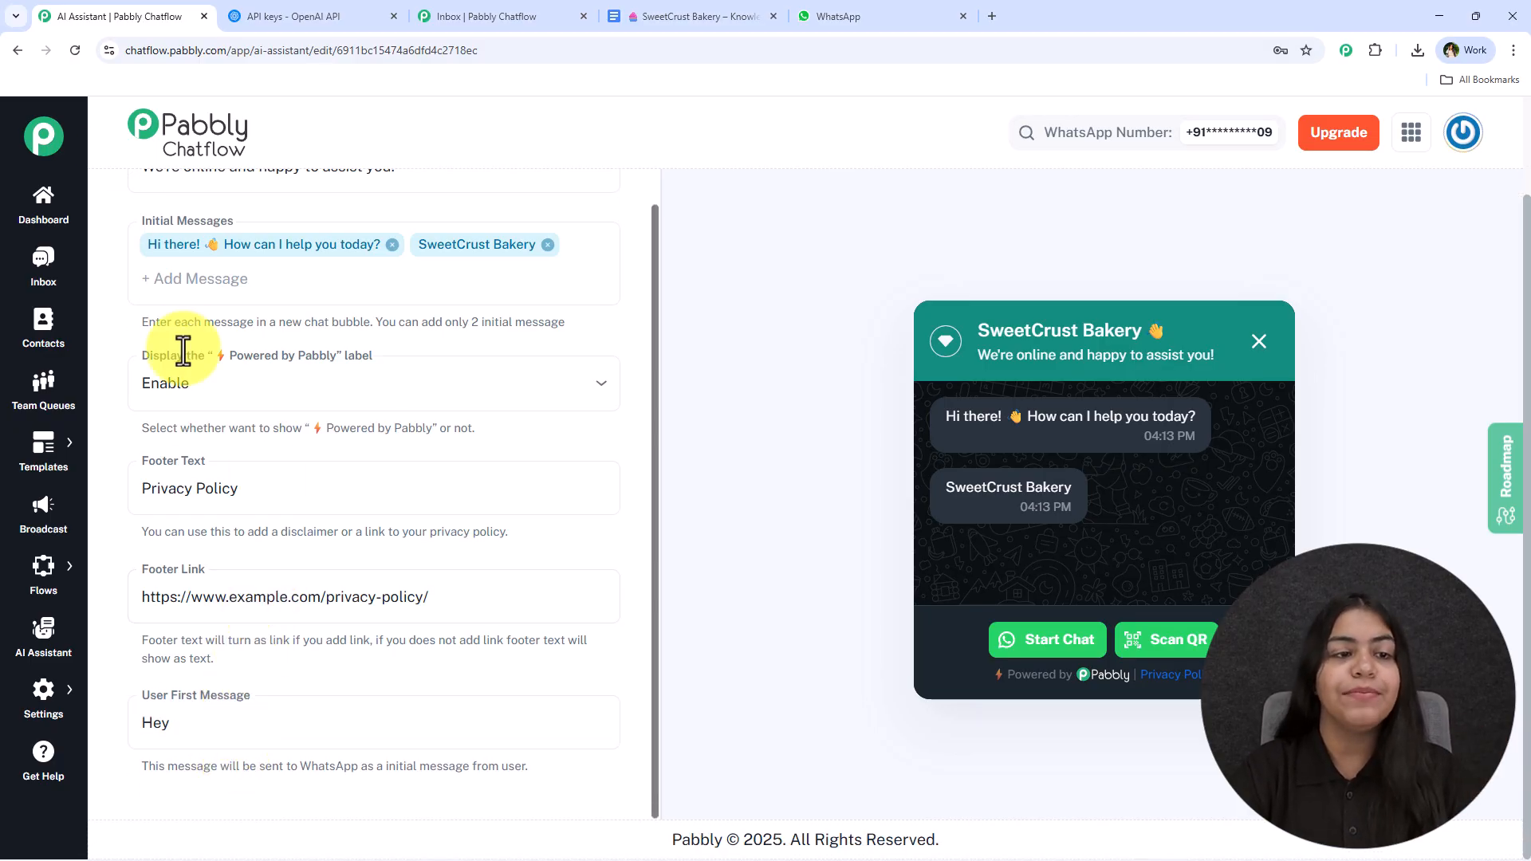
pyautogui.scroll(3, 192, 263)
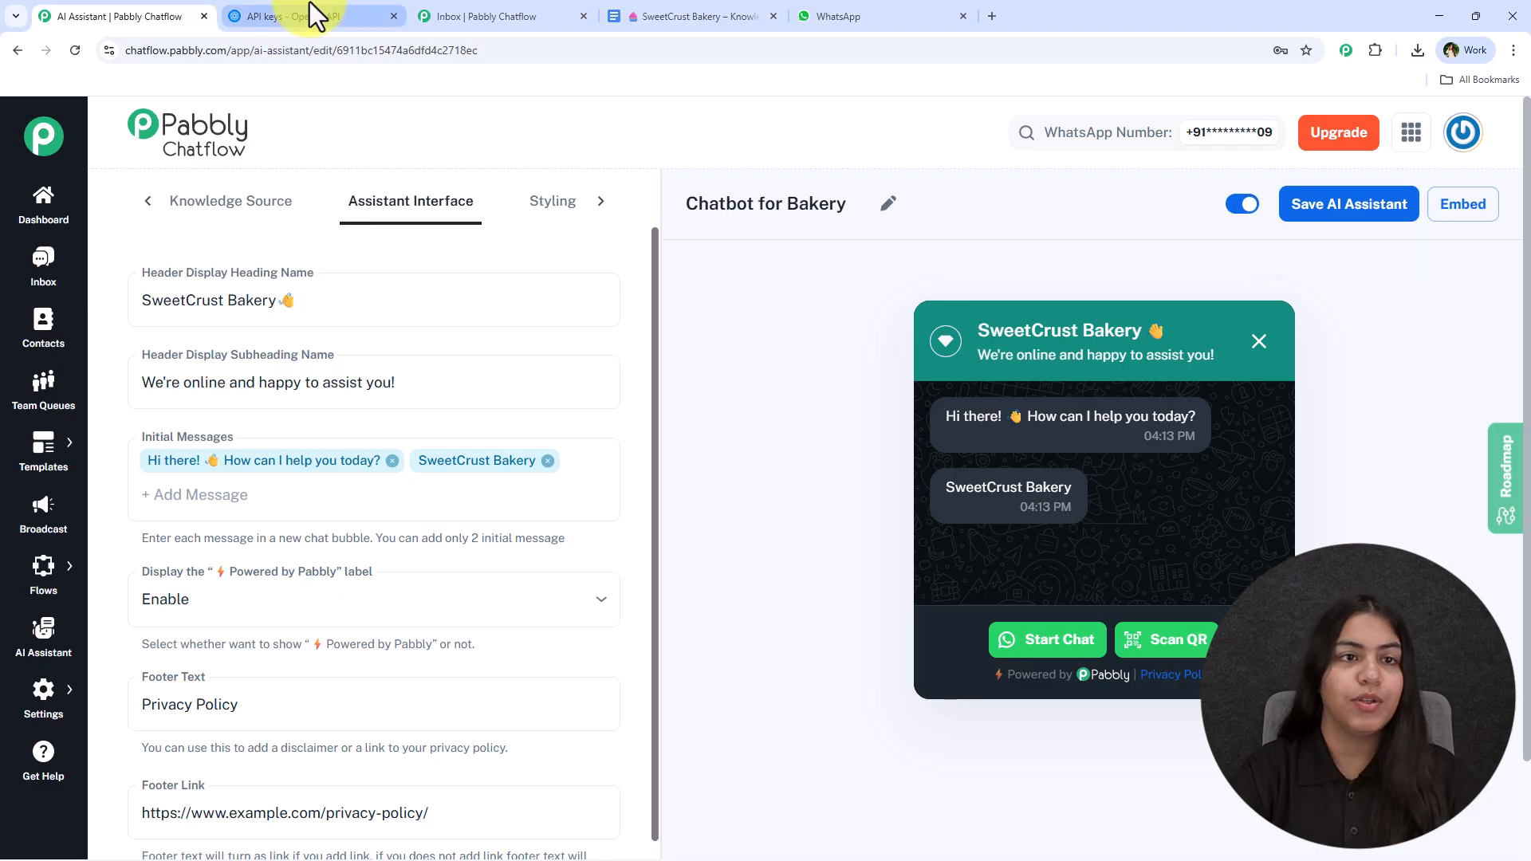
# - In the chat inbox, enable the "WhatsApp AI Agent" assistant for the fourth listed conversation
pyautogui.moveTo(443, 3); pyautogui.dragTo(272, 14)
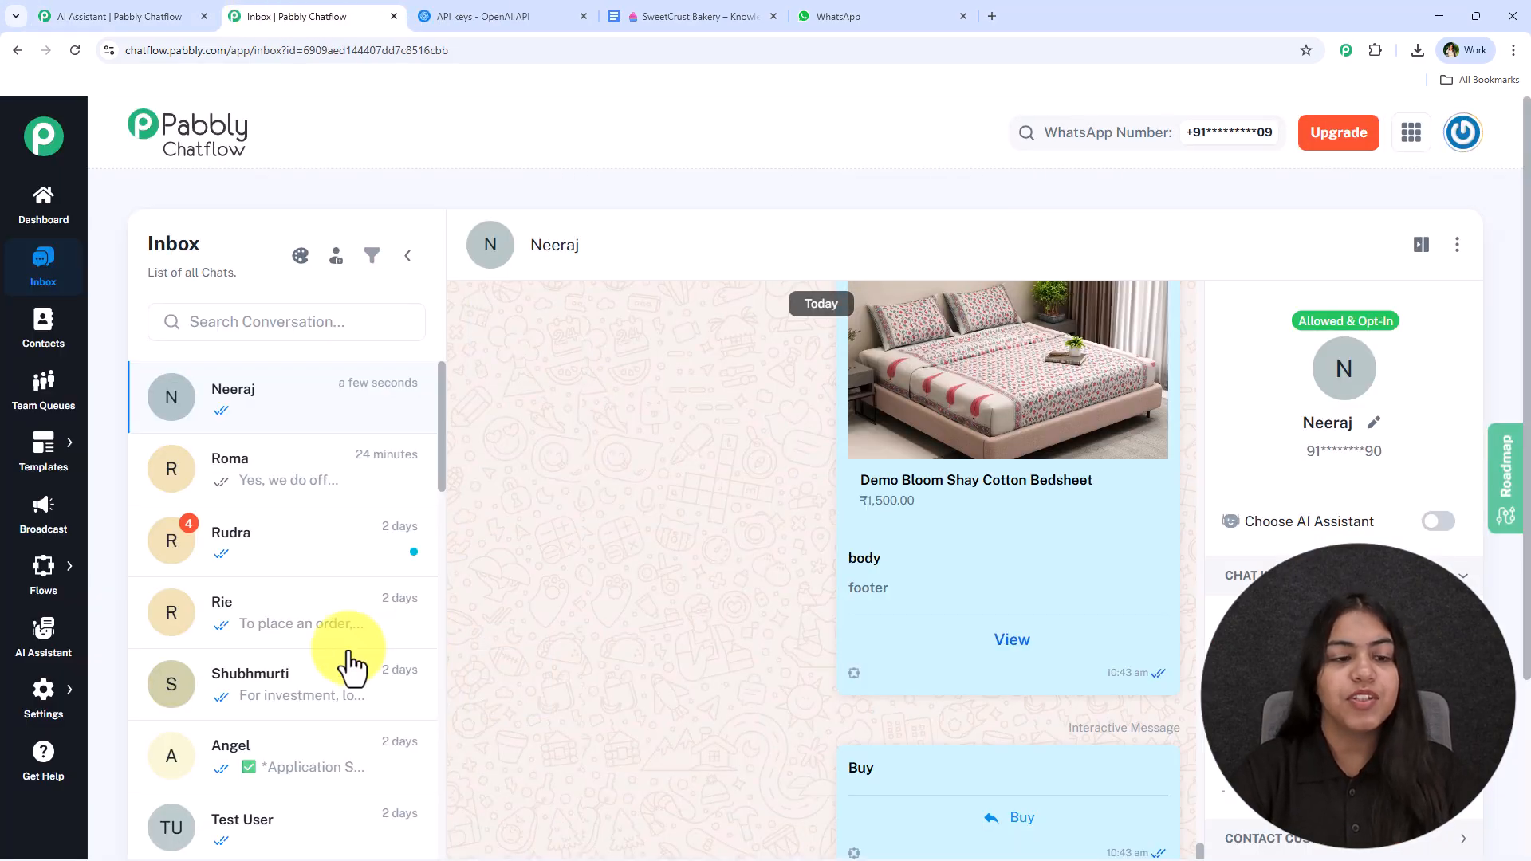
pyautogui.click(308, 634)
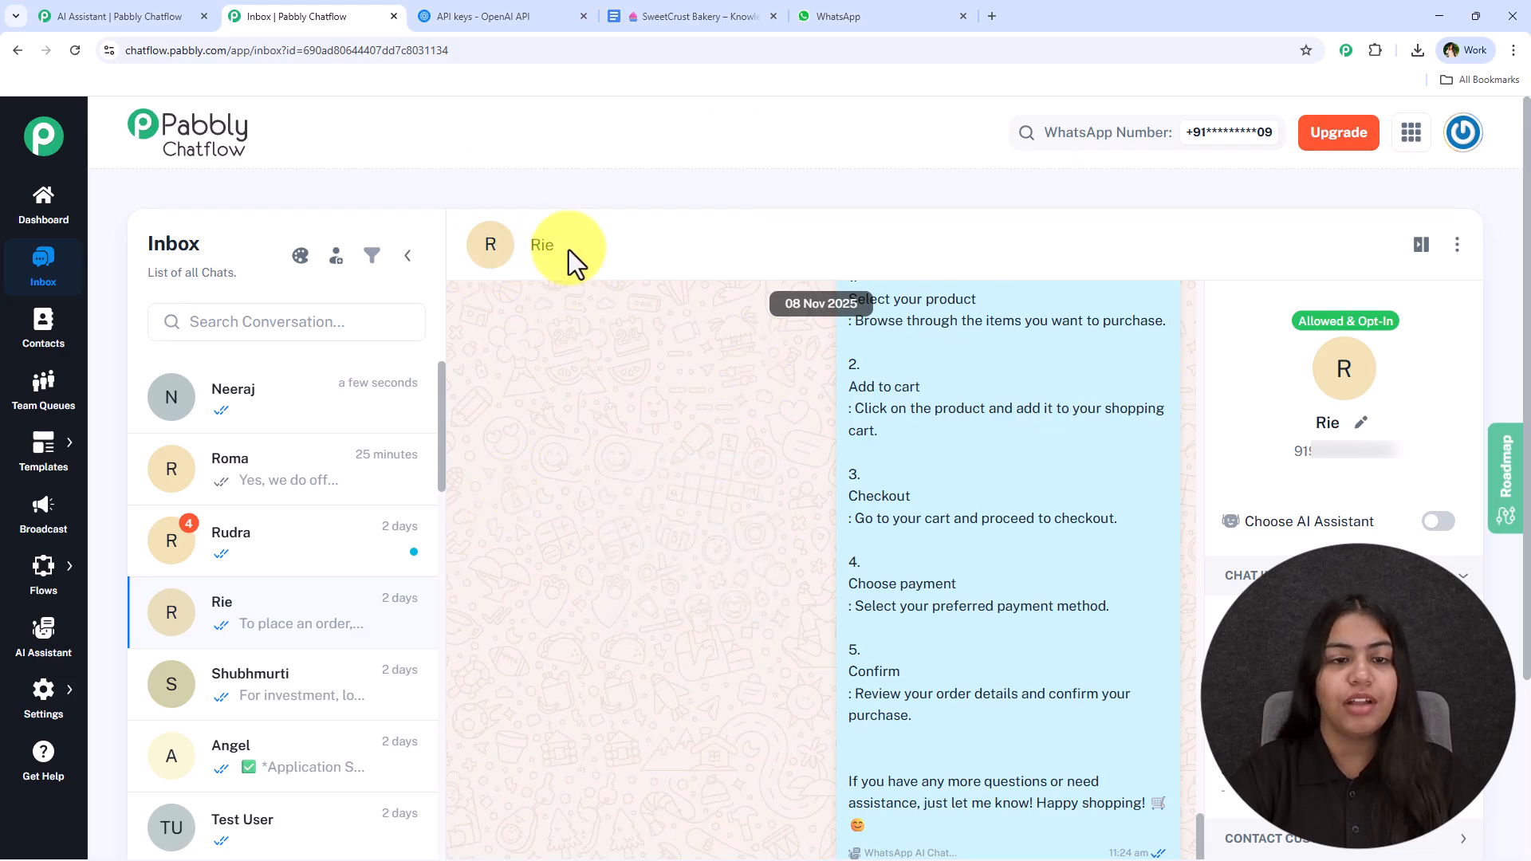
pyautogui.click(1432, 522)
pyautogui.click(680, 422)
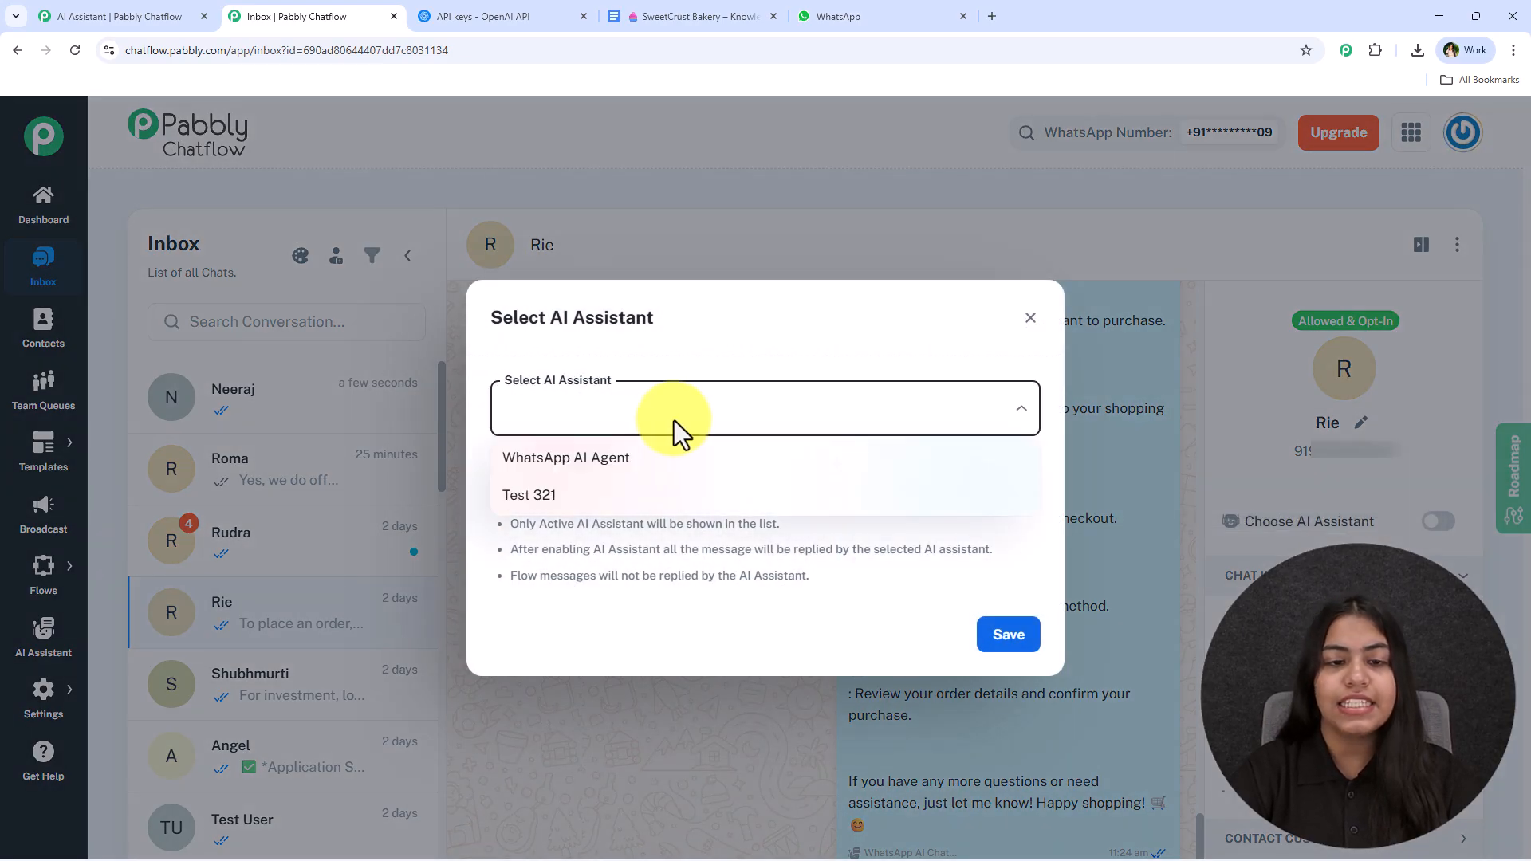
pyautogui.click(604, 456)
pyautogui.click(998, 642)
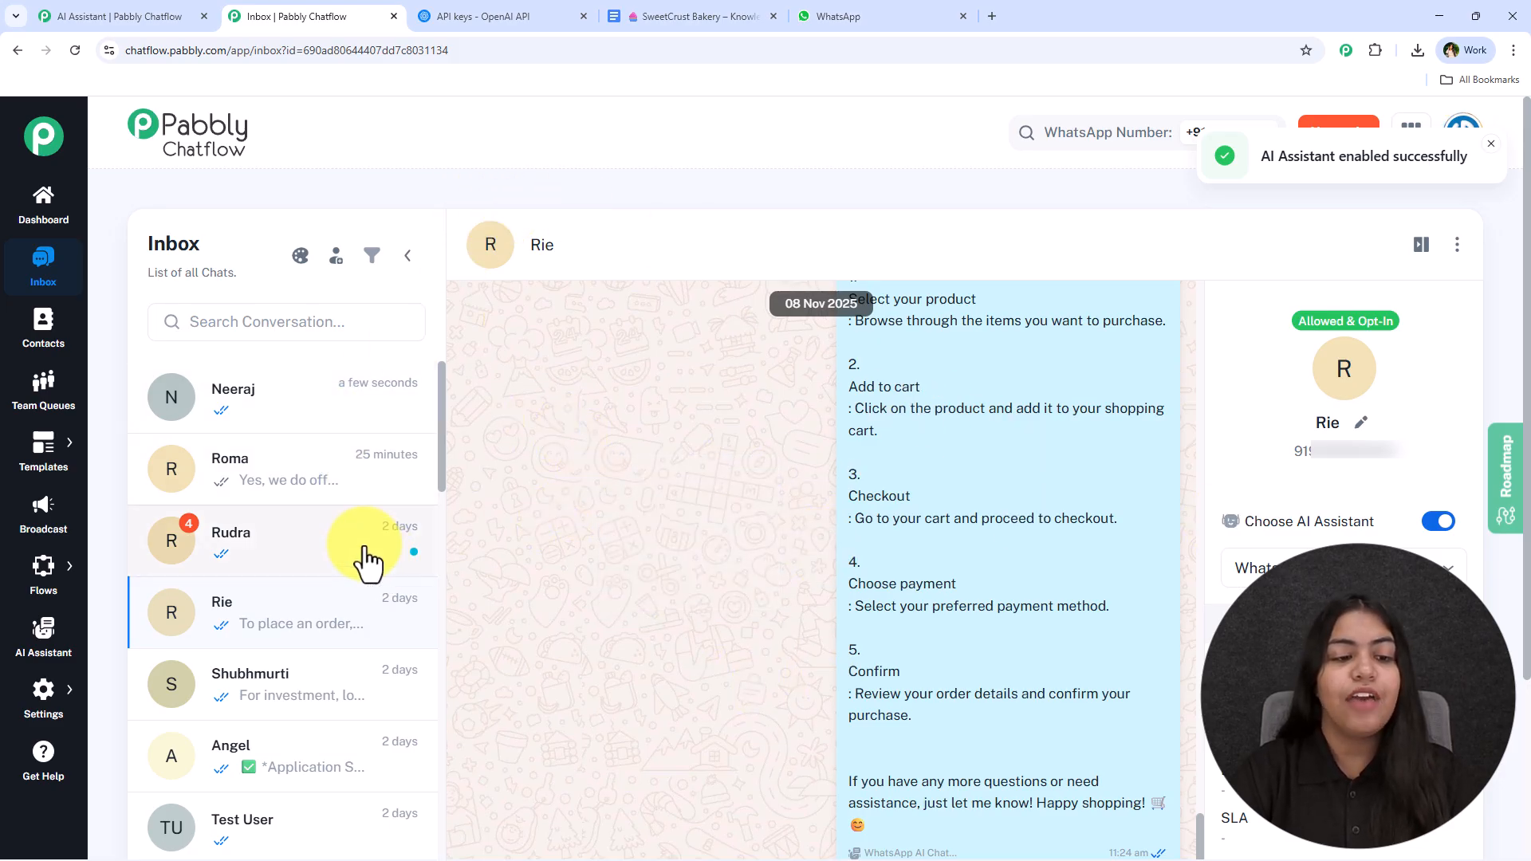
pyautogui.click(287, 456)
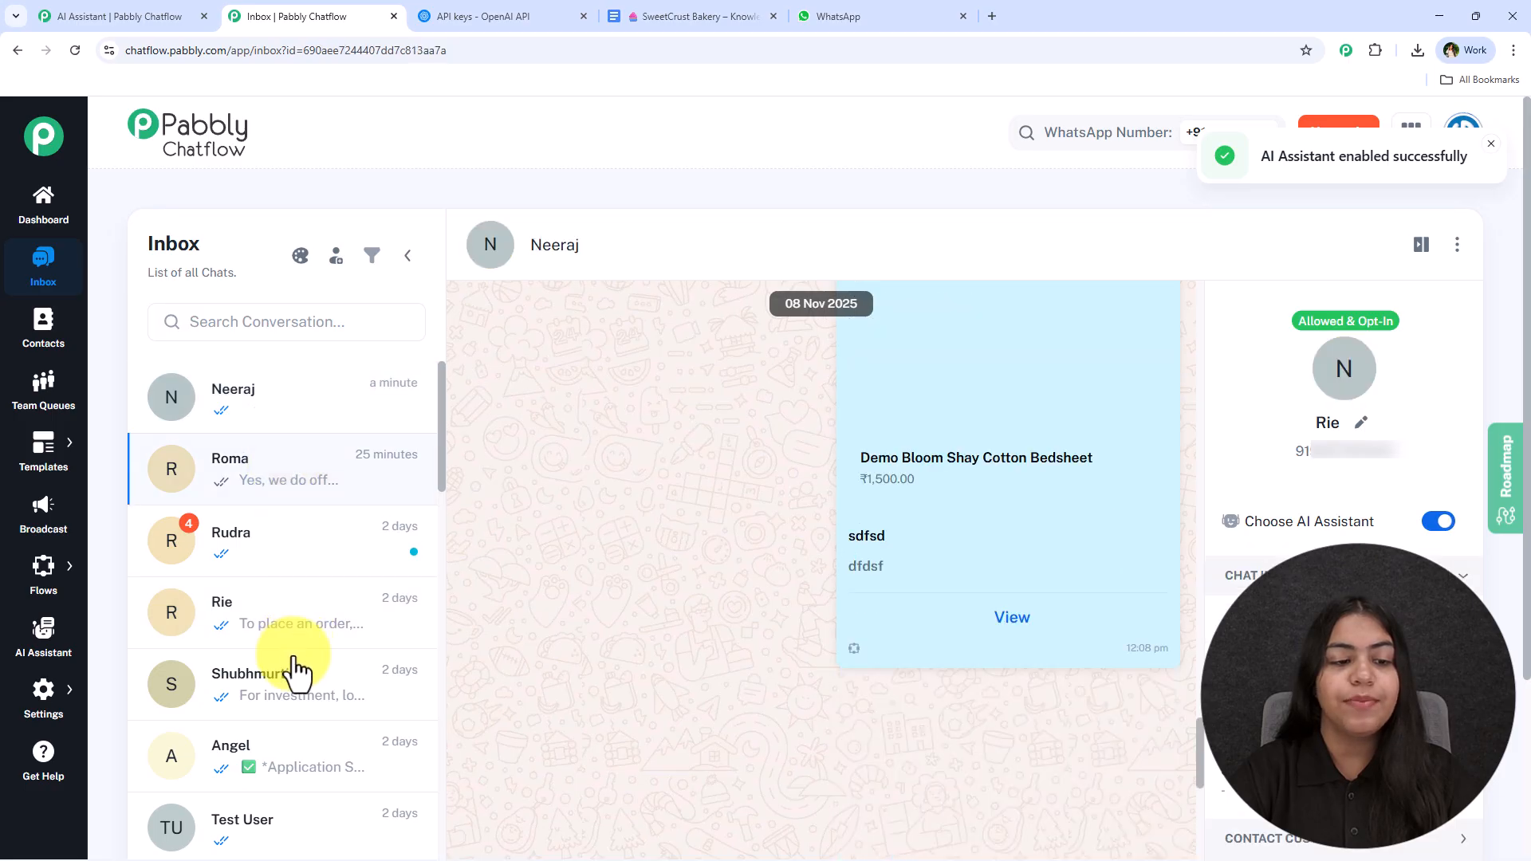
pyautogui.click(382, 609)
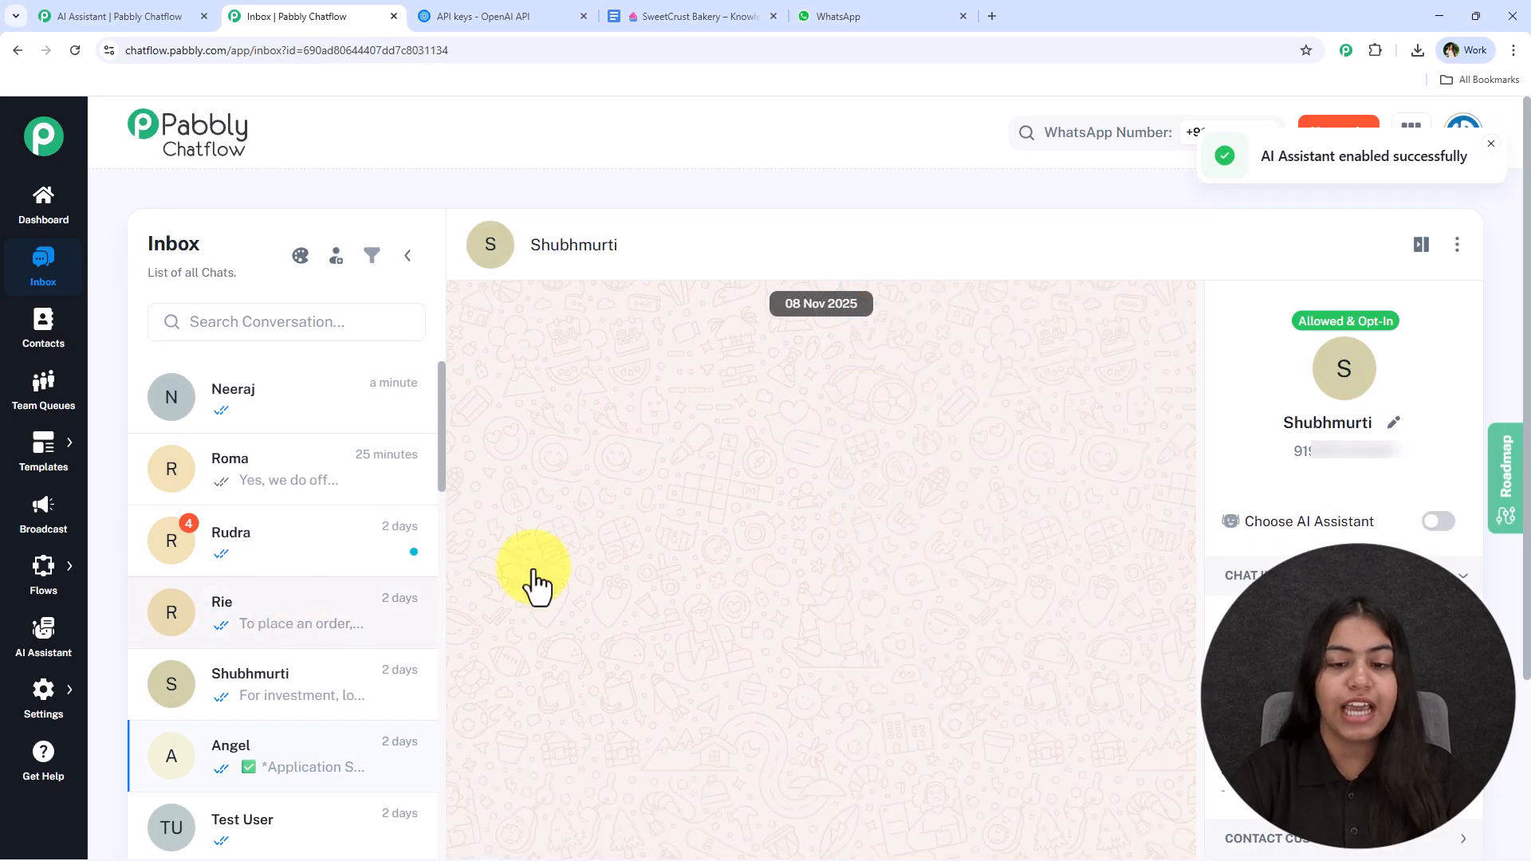
# - Enable AI Auto Replies in the AI Auto-Reply section of the Inbox Settings
pyautogui.moveTo(43, 695)
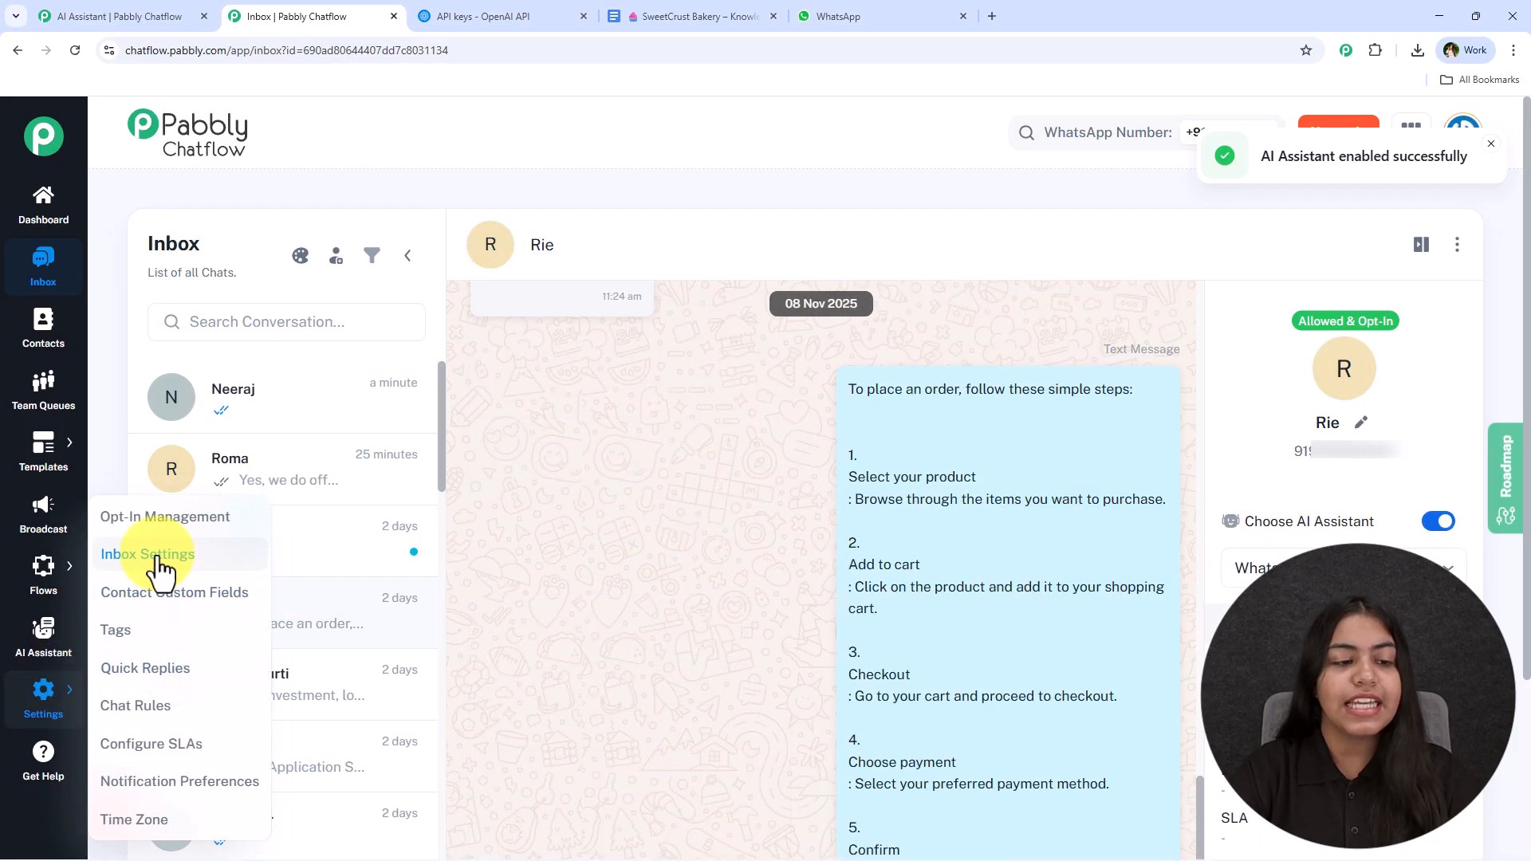
pyautogui.click(152, 561)
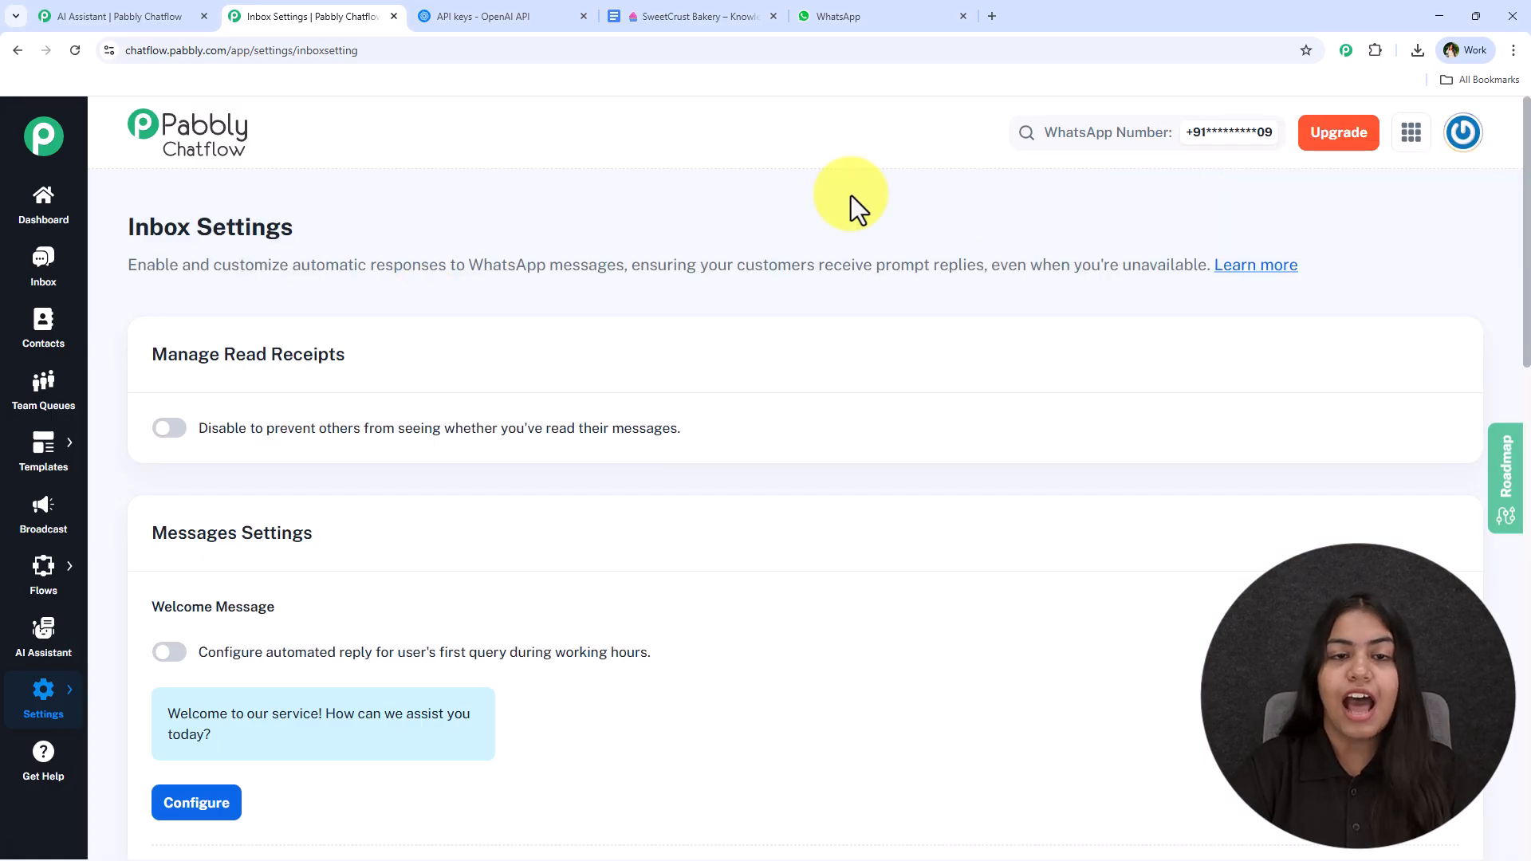
pyautogui.scroll(-15, 468, 212)
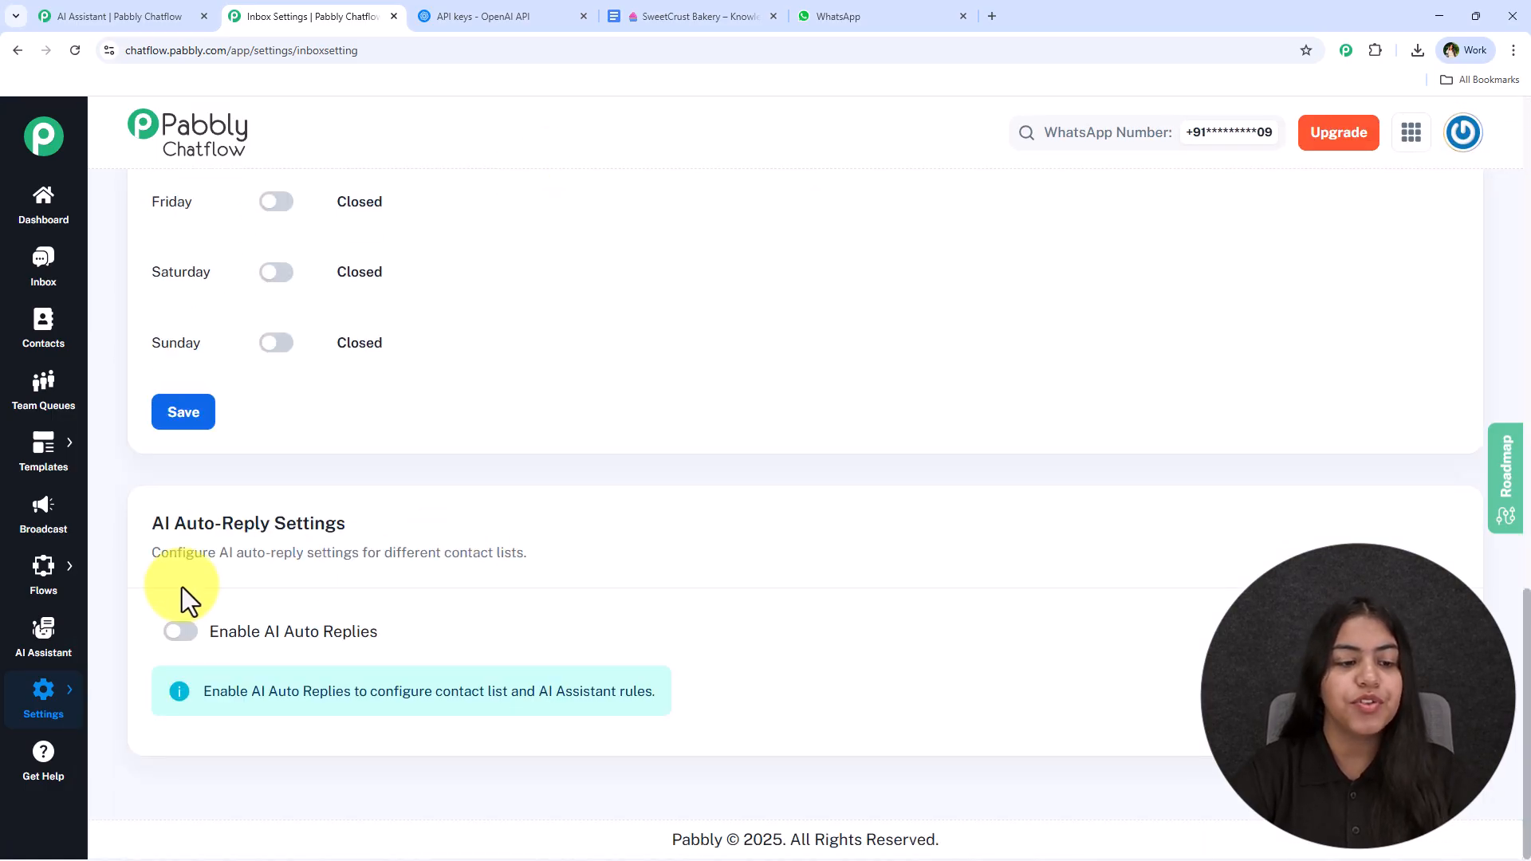
pyautogui.click(190, 632)
pyautogui.scroll(-2, 279, 606)
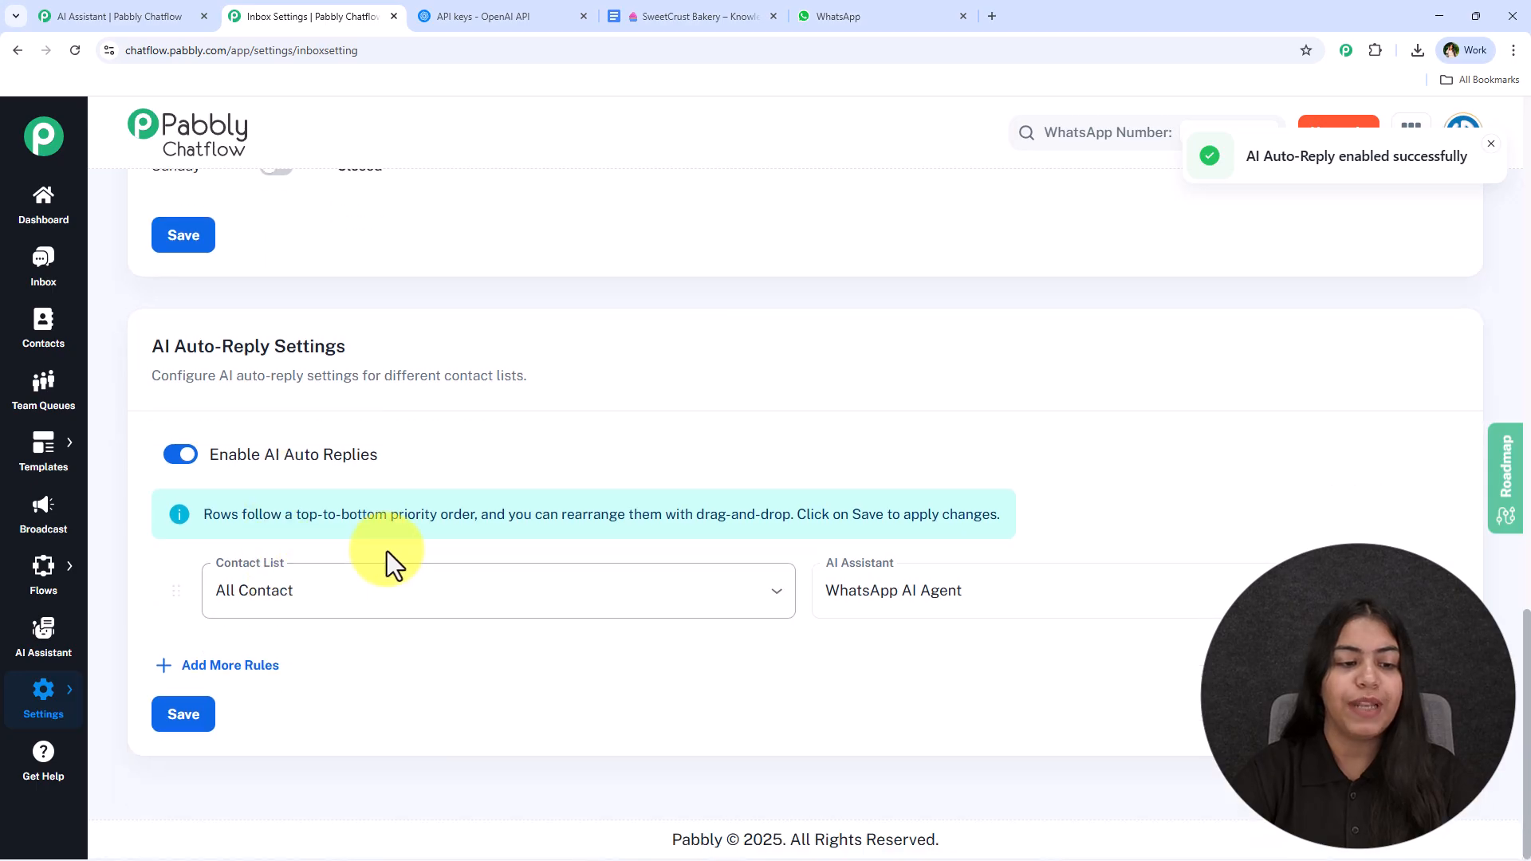
# - Set the auto-reply rule to the Testing contact list with "Chatbot for Bakery" as its AI assistant, and save the rule
pyautogui.click(379, 594)
pyautogui.click(354, 646)
pyautogui.click(925, 602)
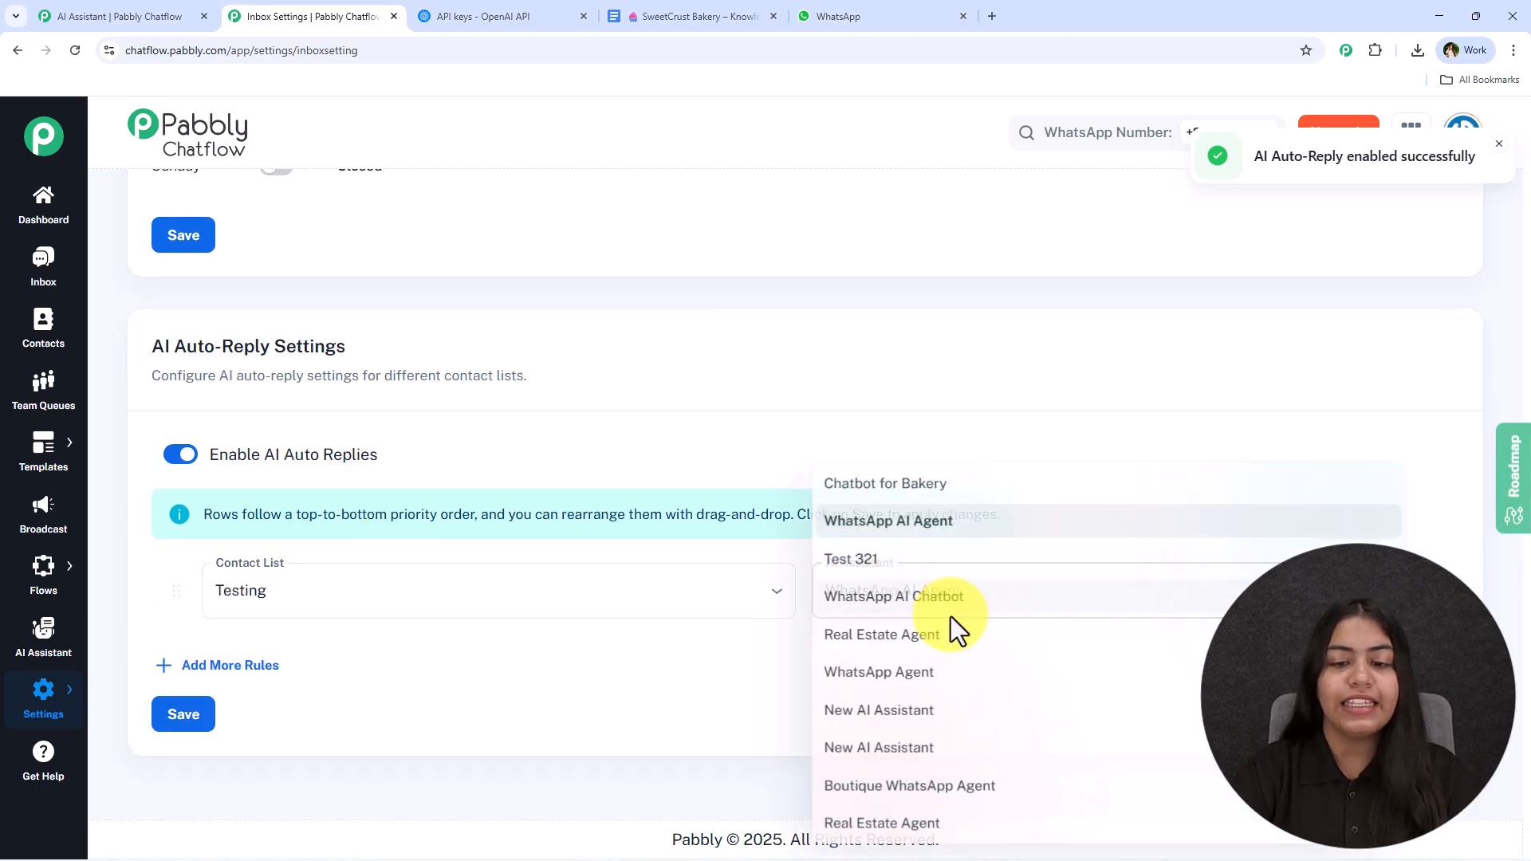
pyautogui.click(922, 478)
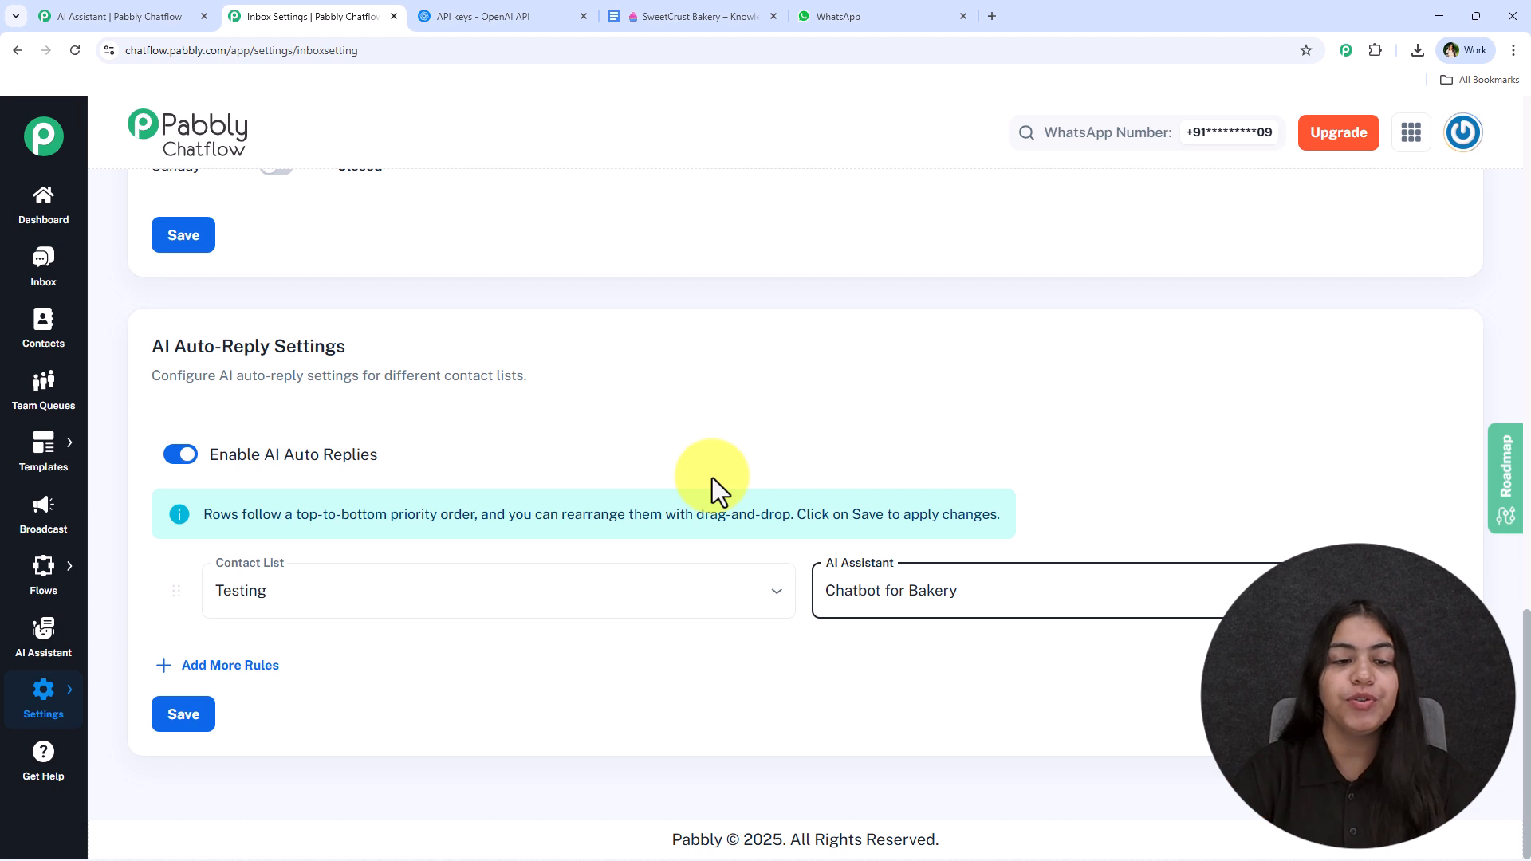
pyautogui.moveTo(21, 471)
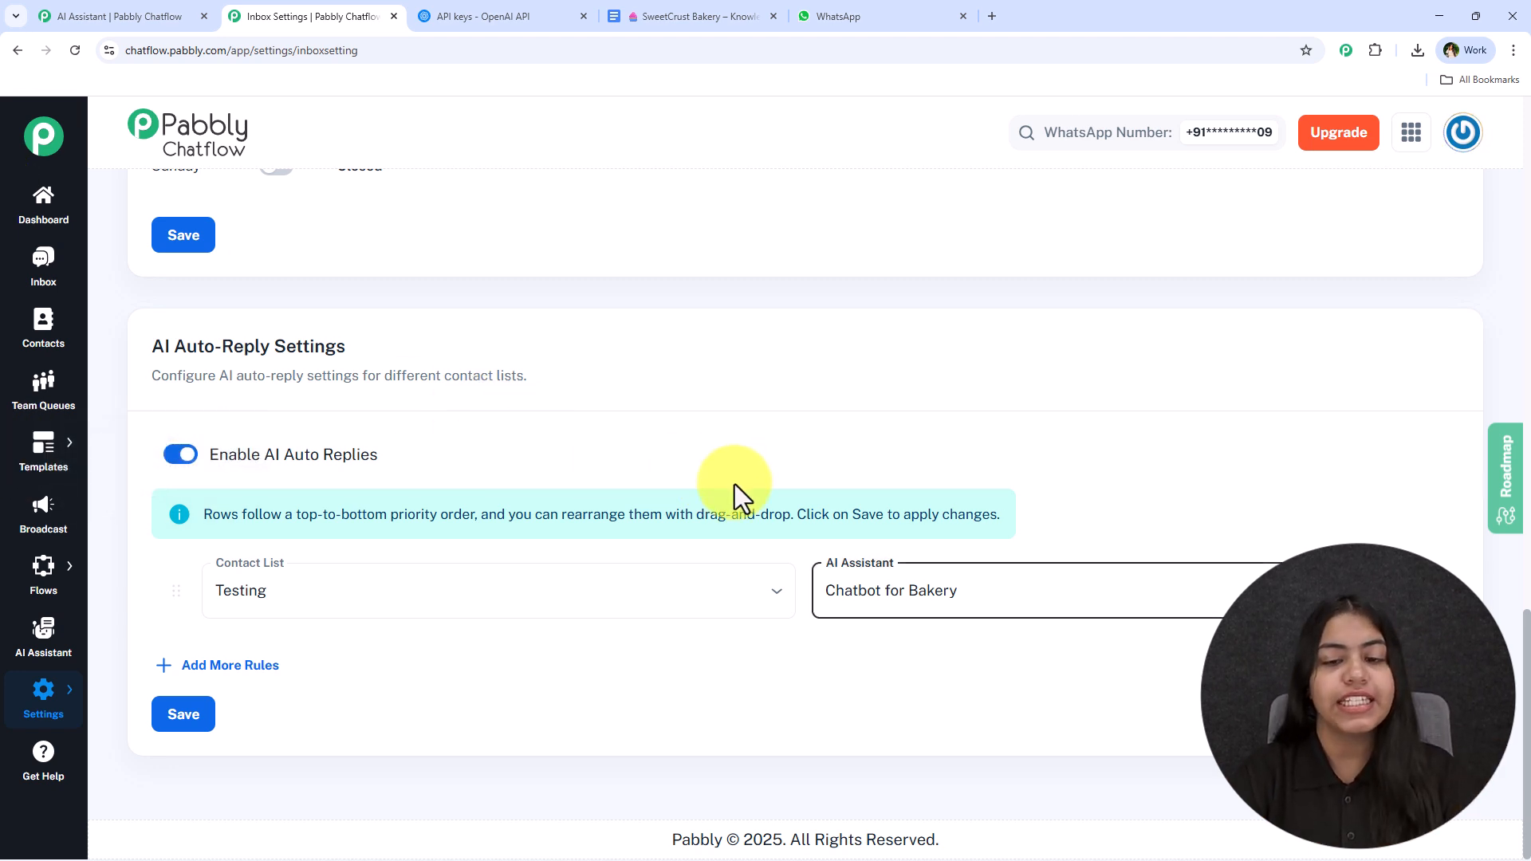
pyautogui.middleClick(646, 632)
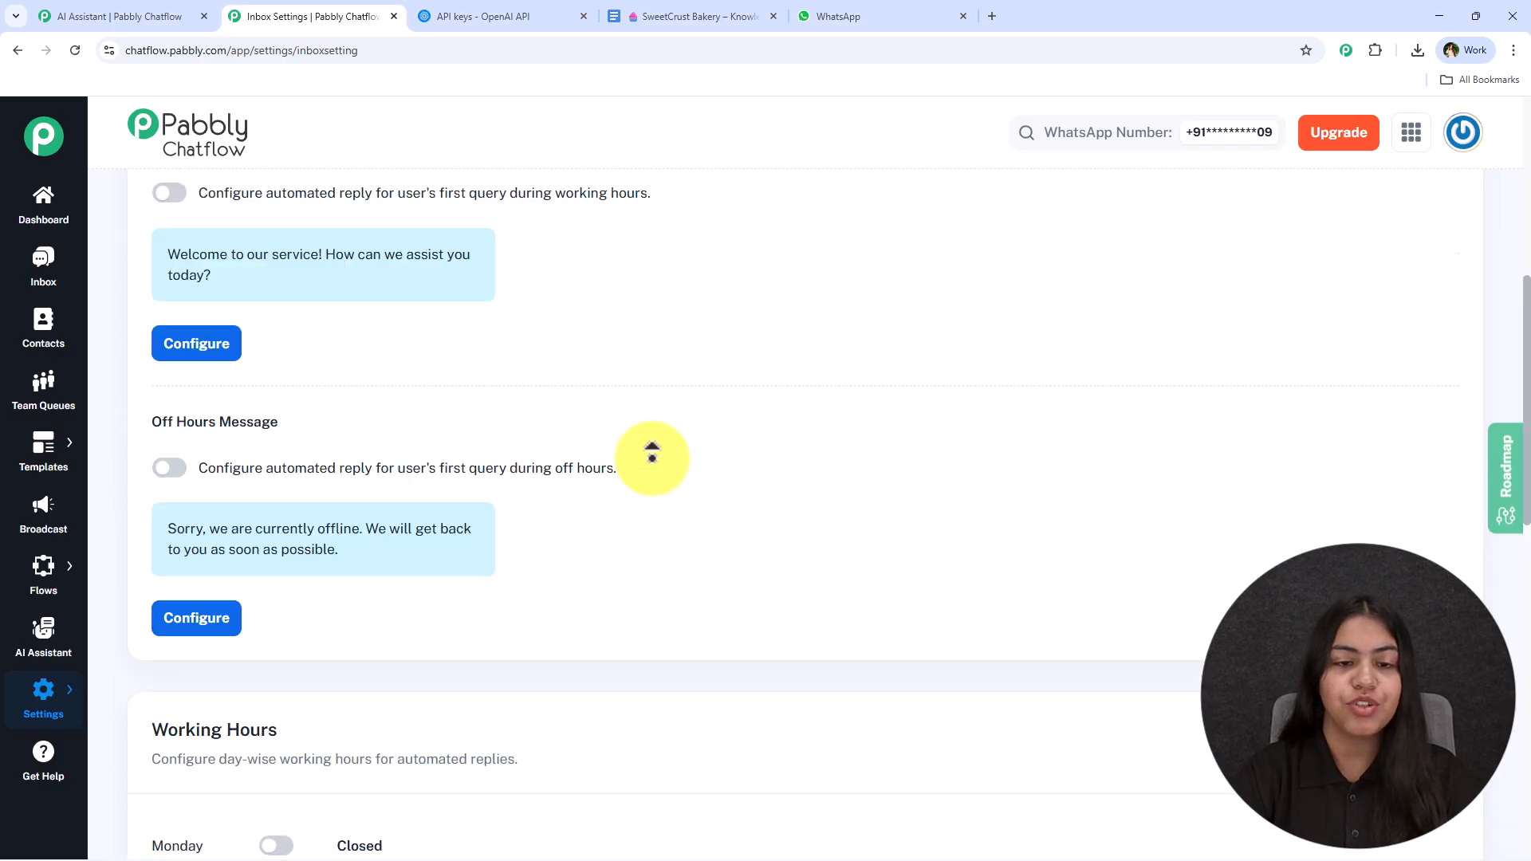
pyautogui.middleClick(652, 458)
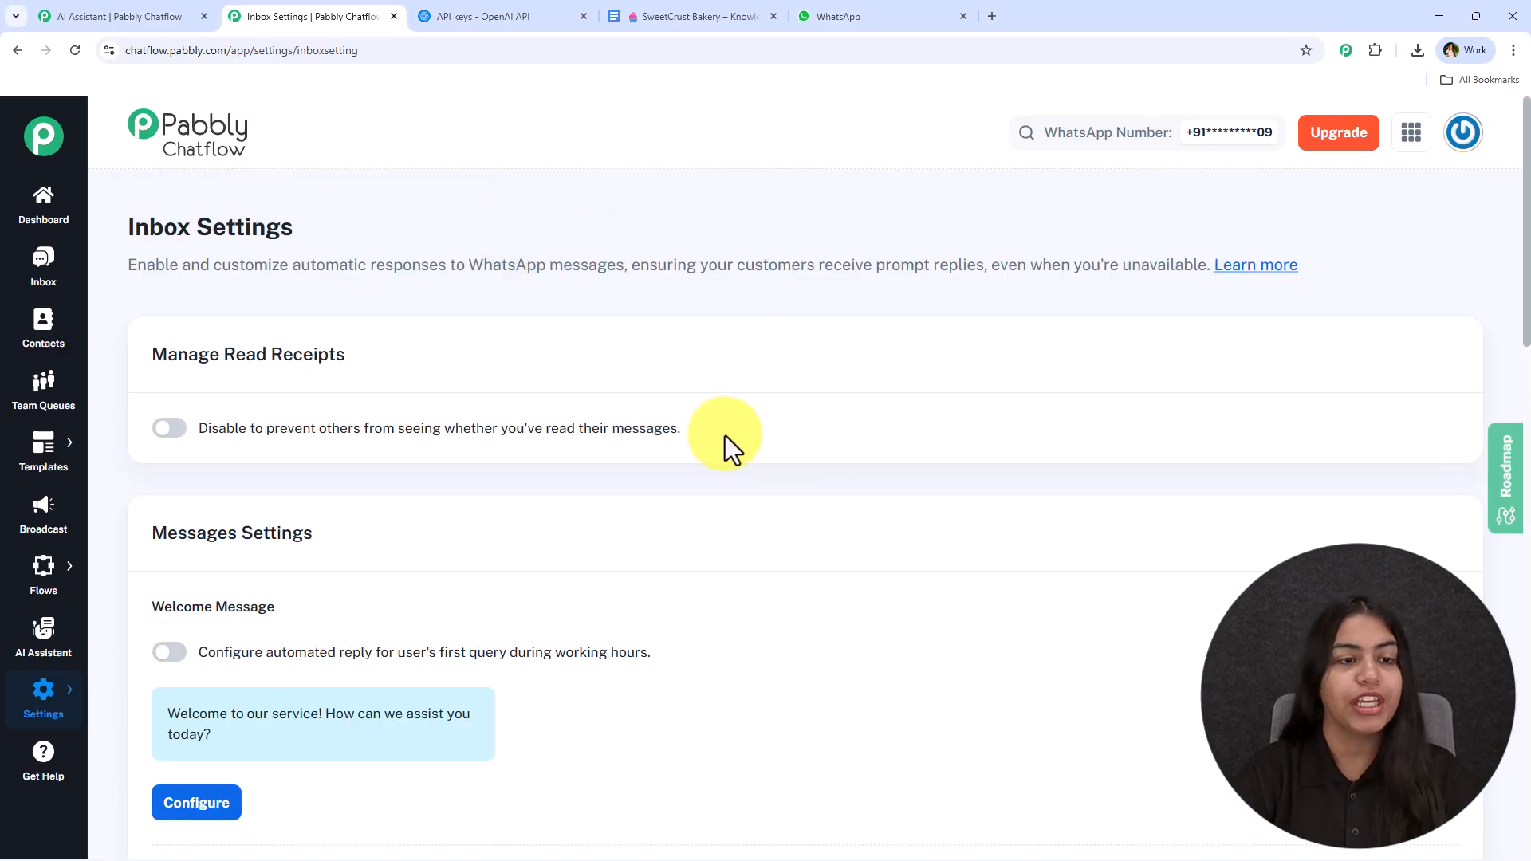
pyautogui.middleClick(573, 323)
pyautogui.middleClick(557, 530)
pyautogui.click(185, 719)
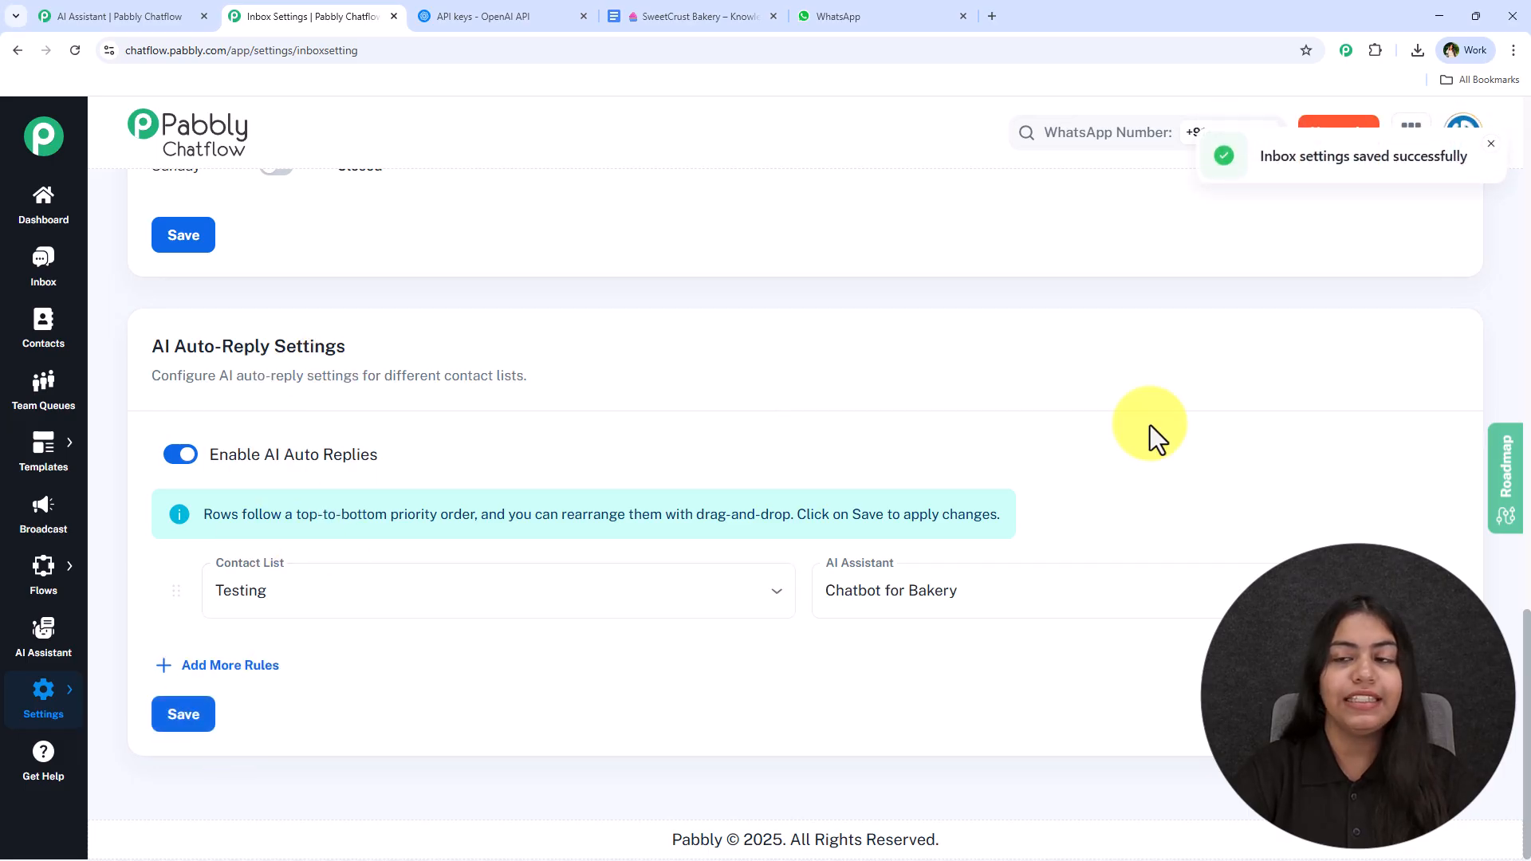
# - Go back to the bakery assistant's editing page and check the assistant's name
pyautogui.click(137, 11)
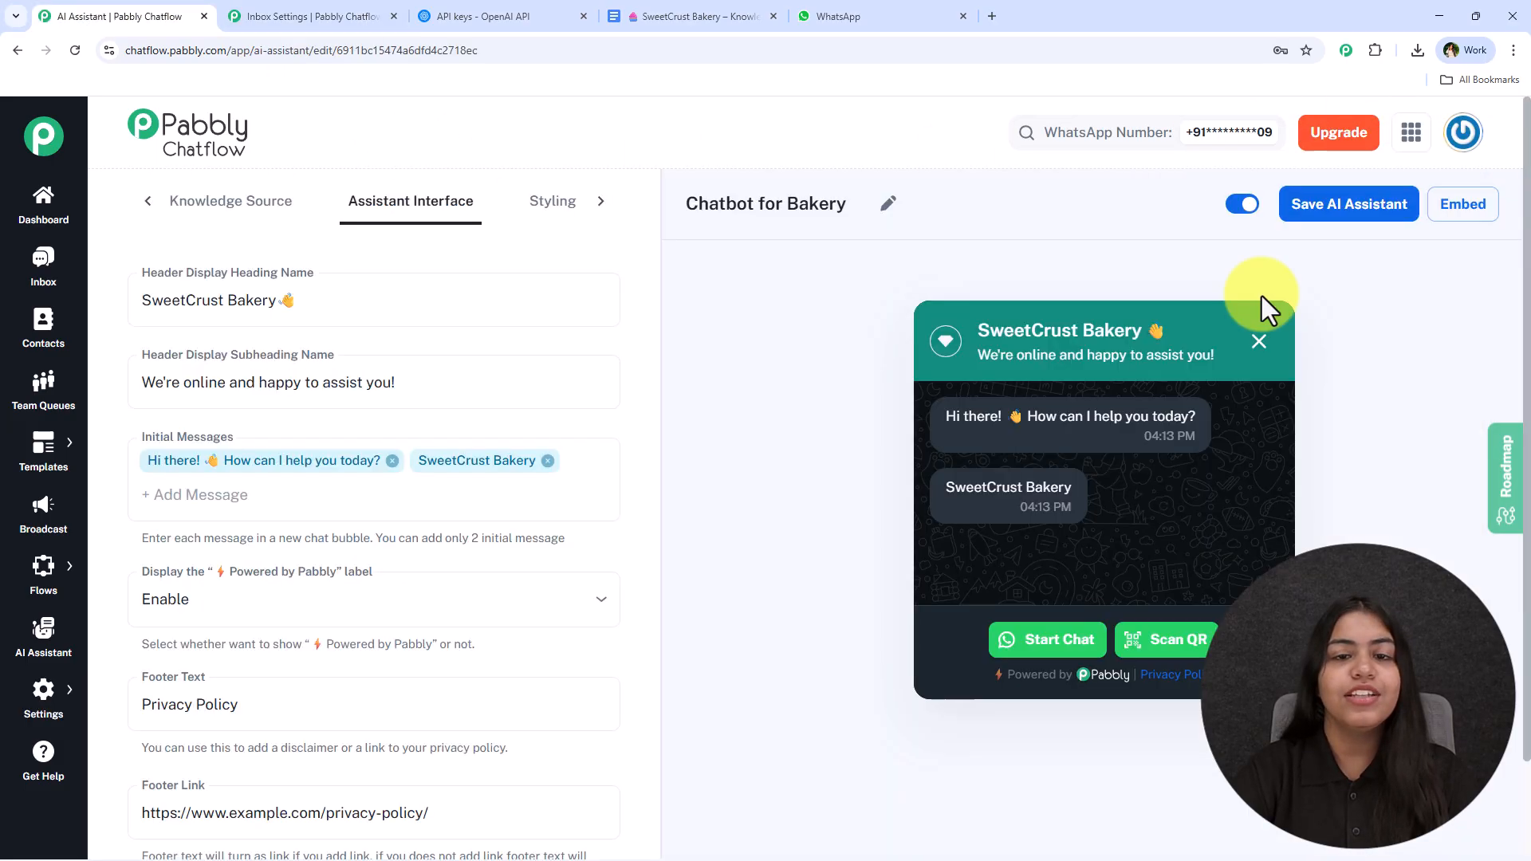
pyautogui.tripleClick(813, 203)
pyautogui.click(812, 285)
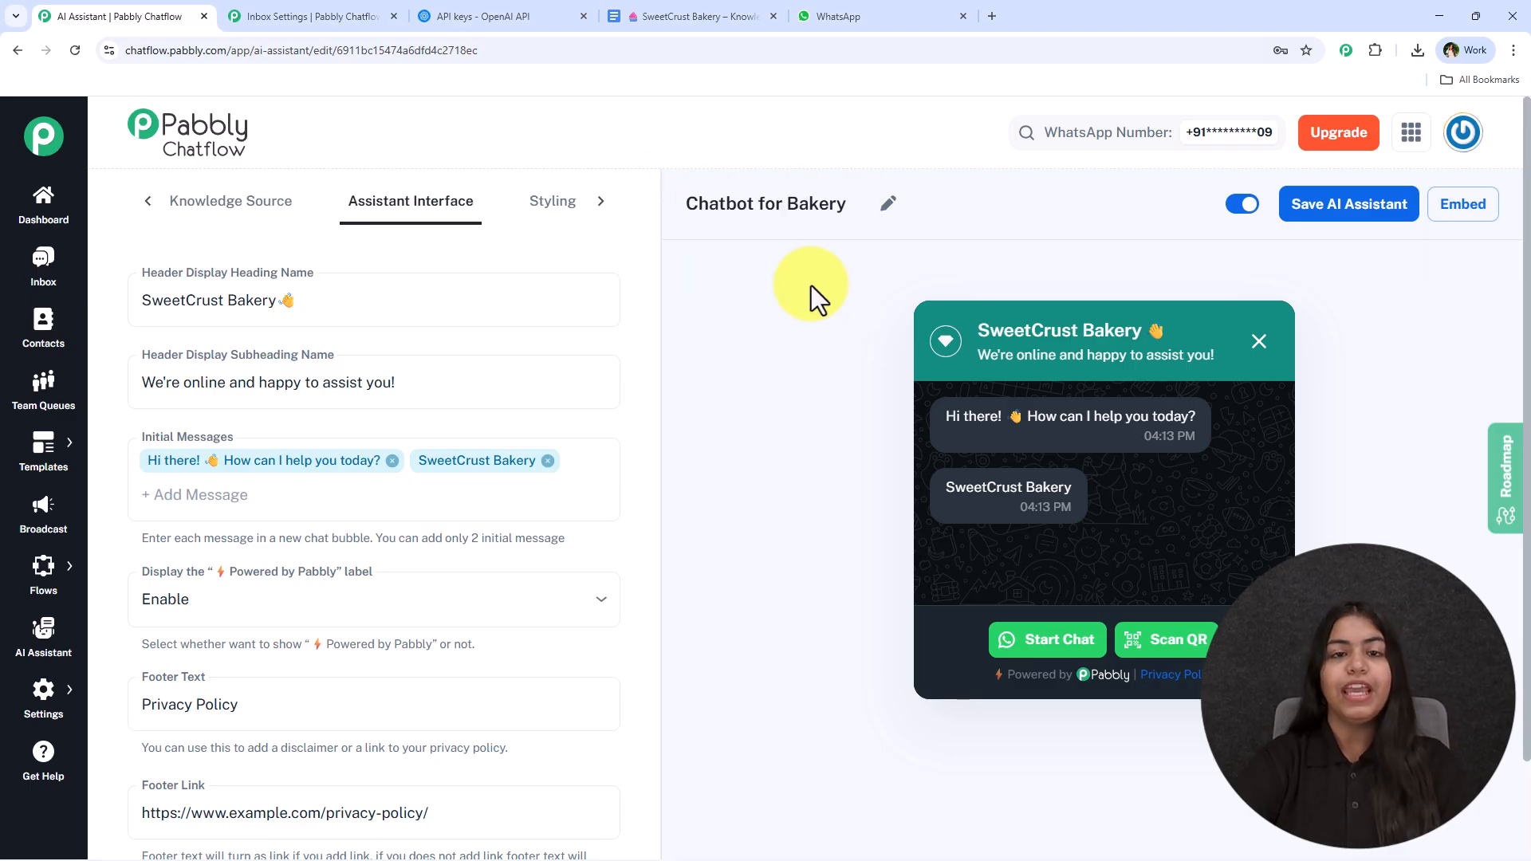